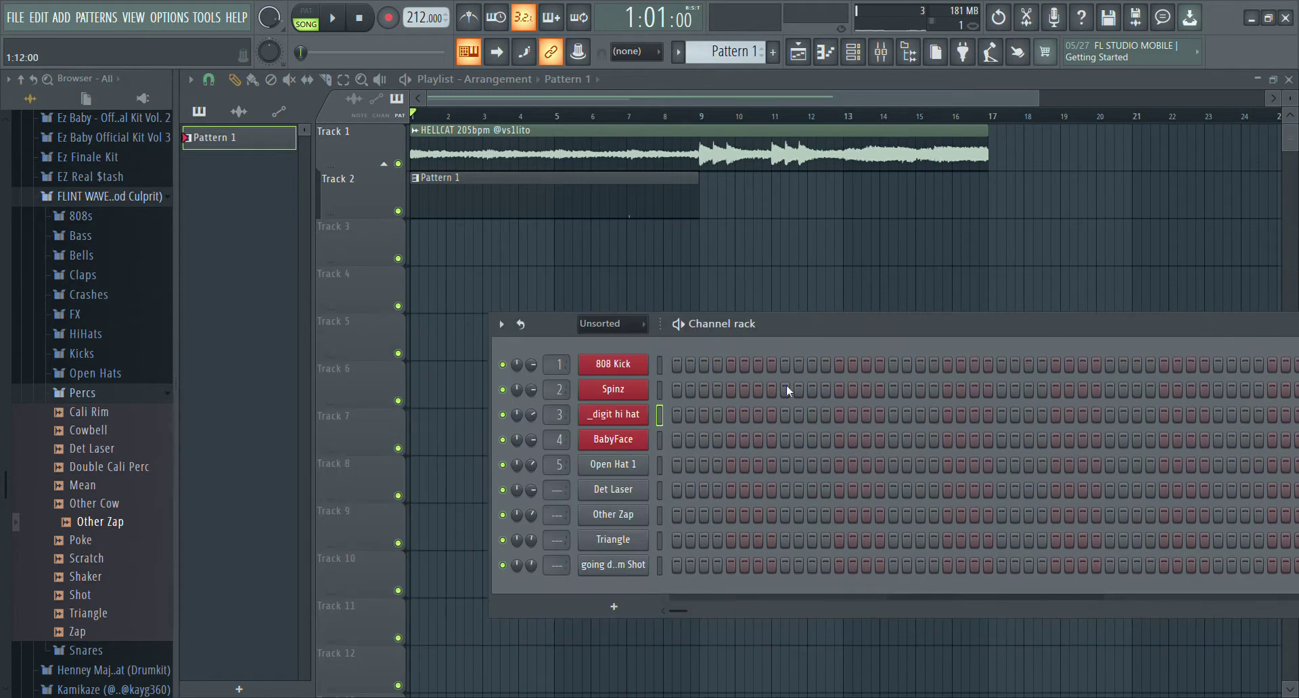
Step: Fill the _digit hi hat channel with a hit on every second step through the end of bar 8
right_click(638, 411)
key(2)
key(space)
drag(908, 325, 1, 346)
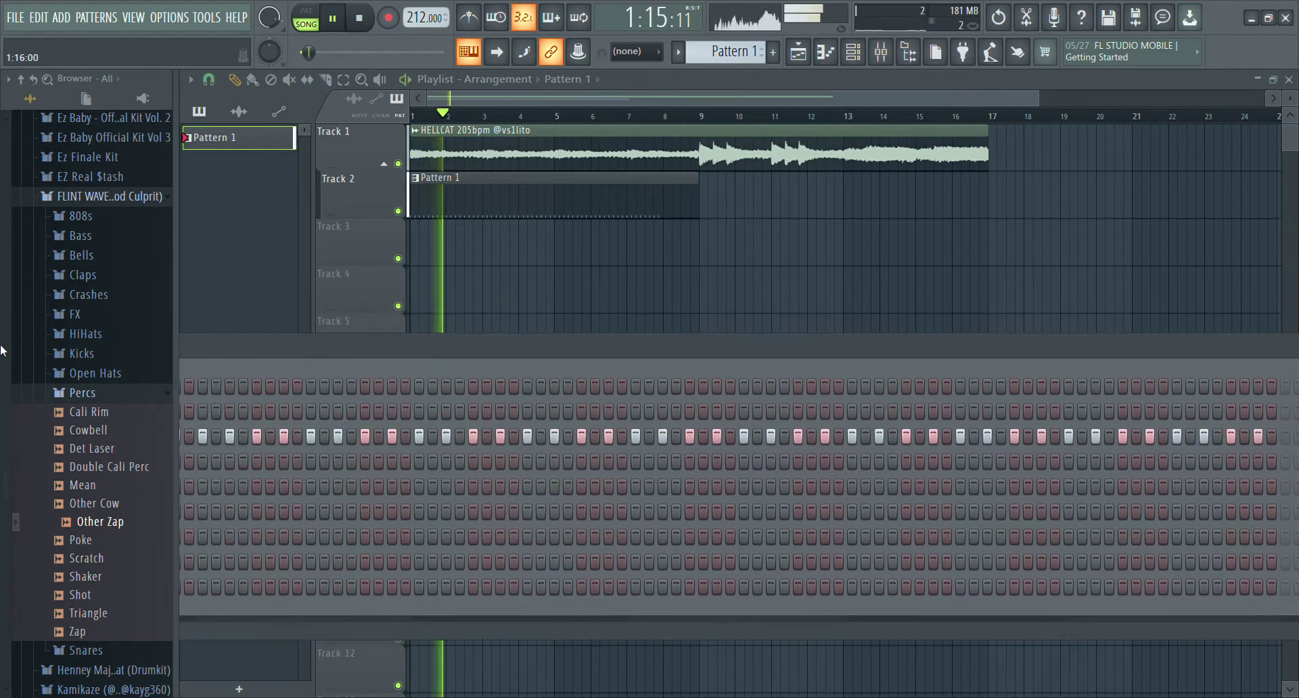
double_click(997, 343)
click(873, 432)
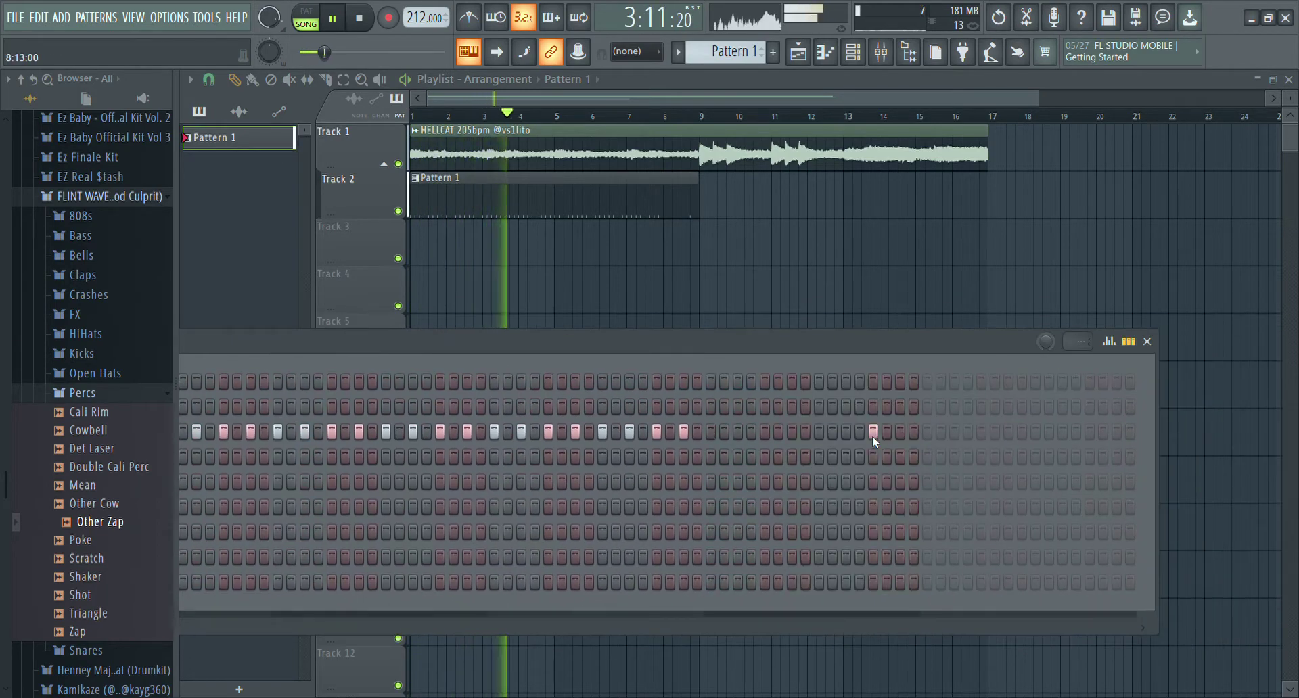
drag(377, 350, 1141, 302)
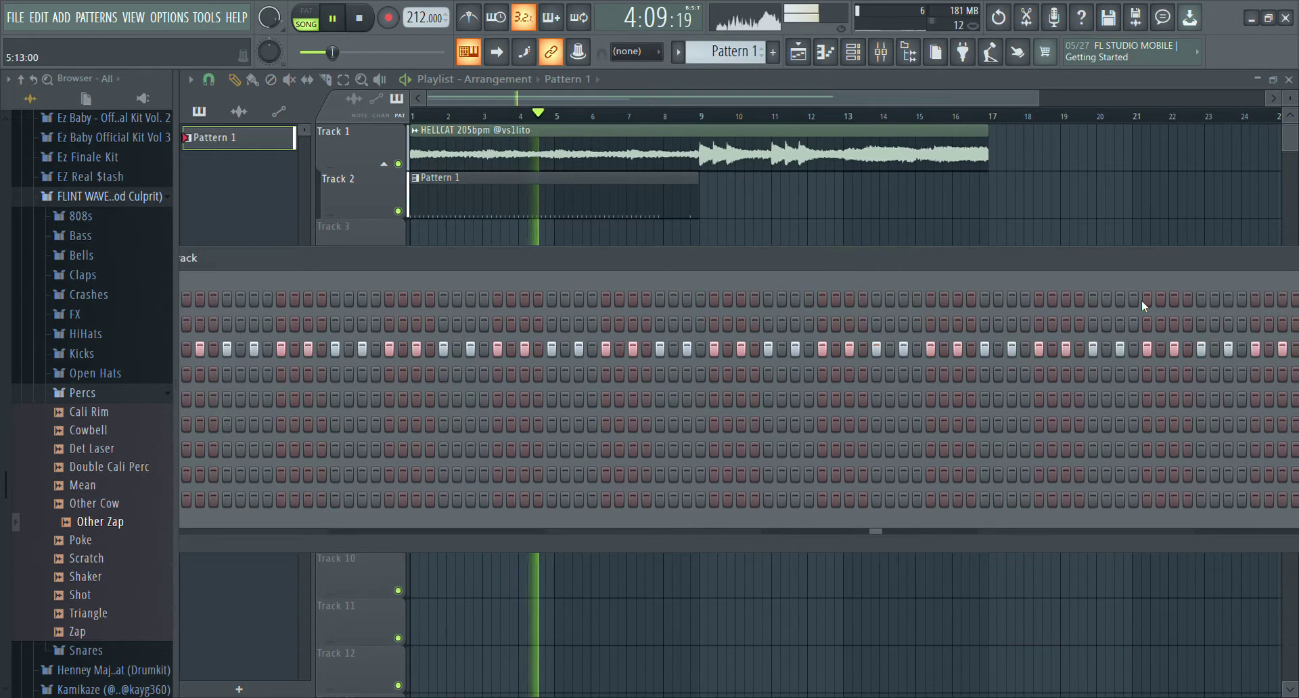
Step: Place BabyFace hits on steps 9, 29, 41, 51, 61 and 63 while the song plays
double_click(818, 259)
click(713, 431)
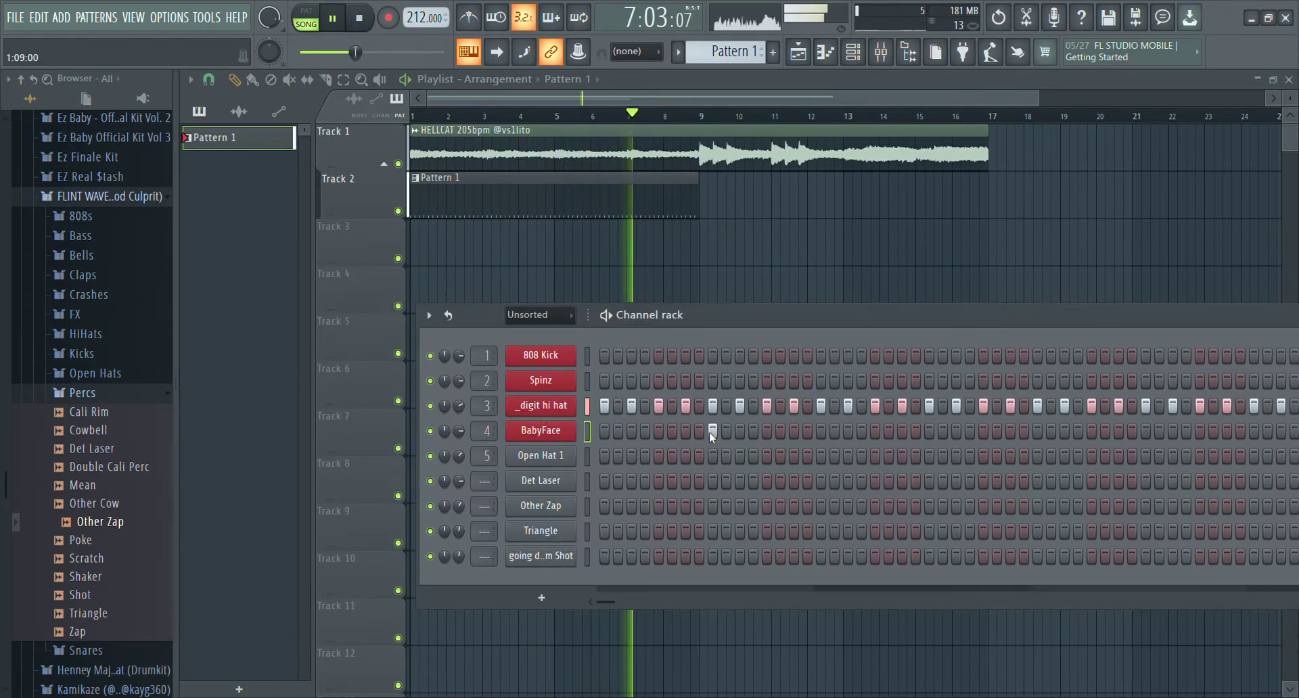
double_click(872, 312)
key(space)
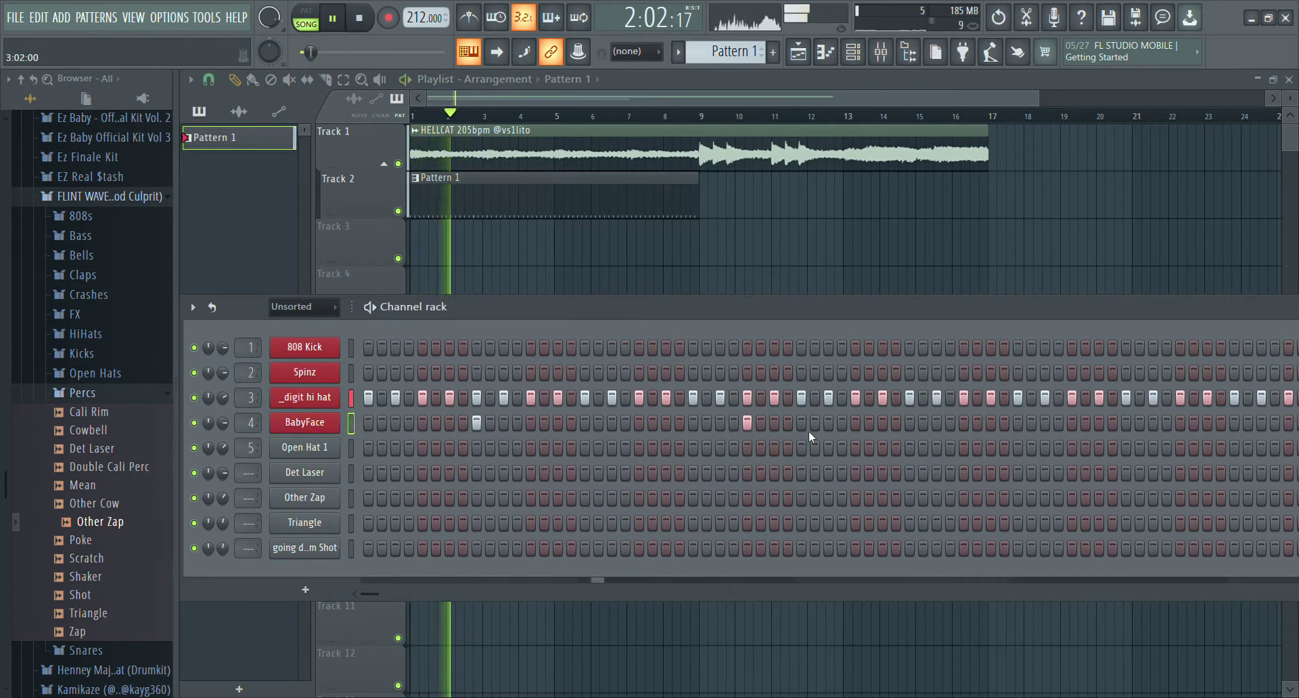
click(911, 423)
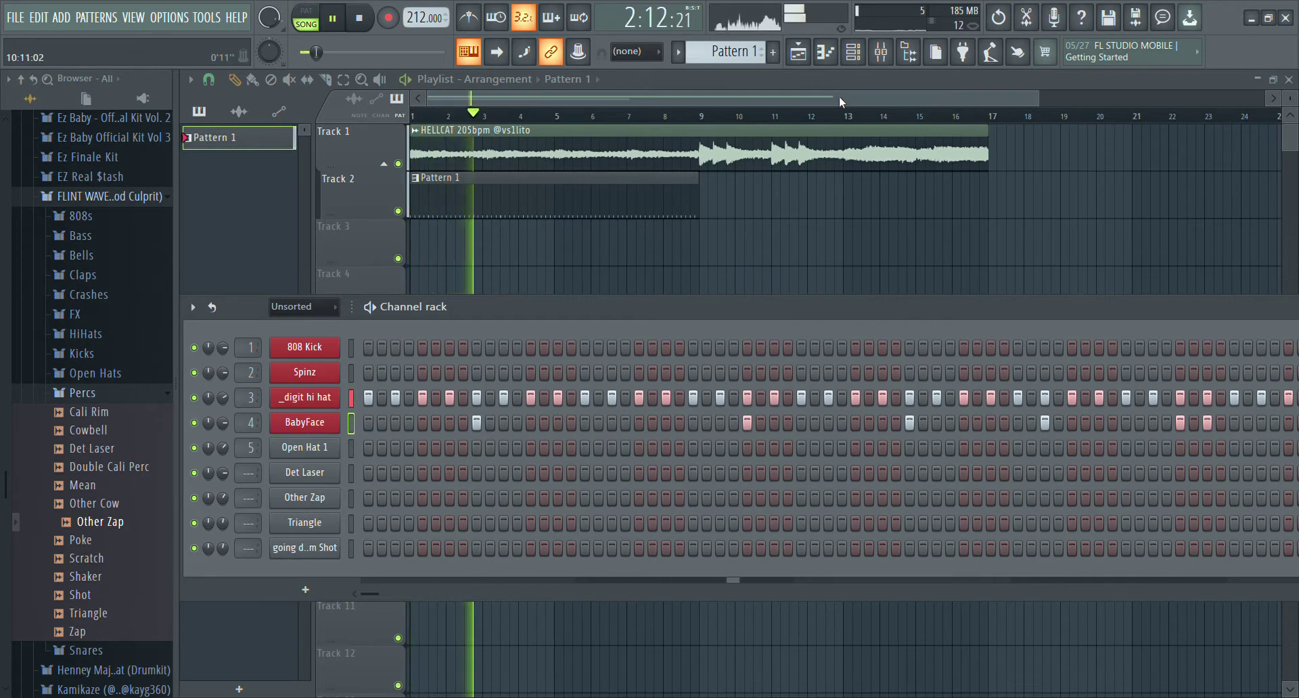
Step: Duplicate the BabyFace notes of bars 1 to 4 into bars 5 to 8 in the piano roll
click(832, 72)
click(827, 52)
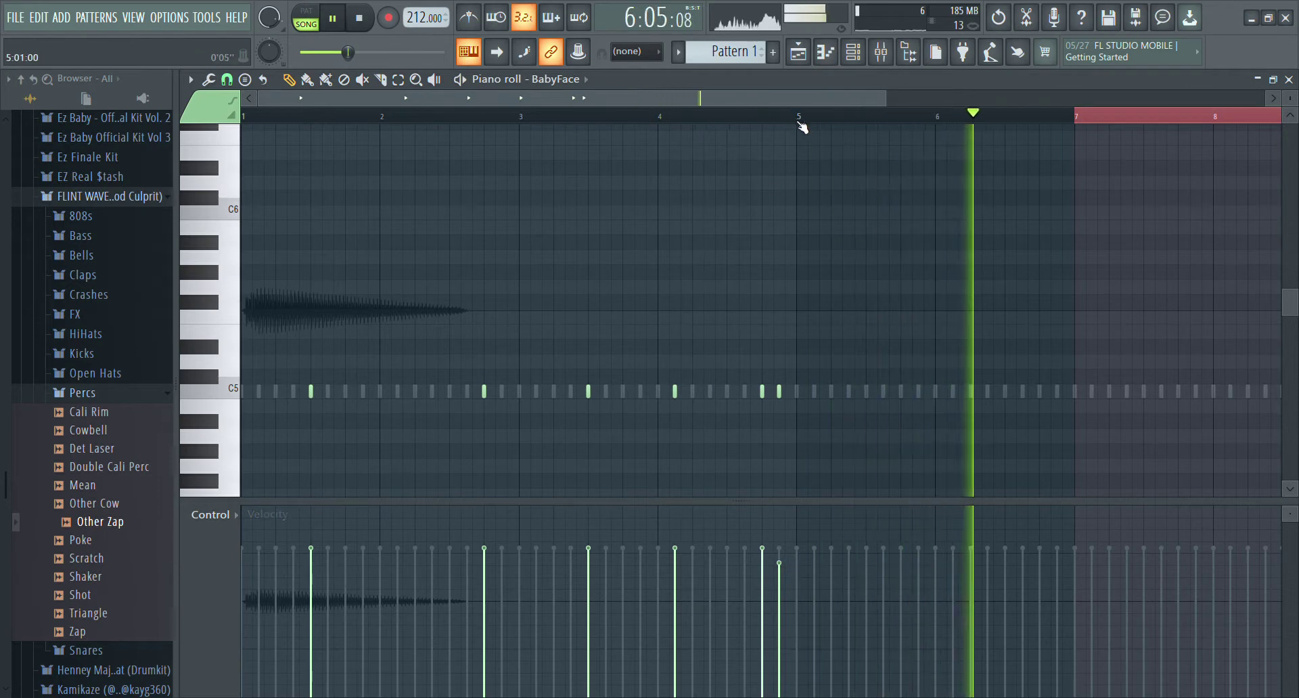
key(ctrl+a)
key(space)
drag(998, 117, 181, 5)
key(space)
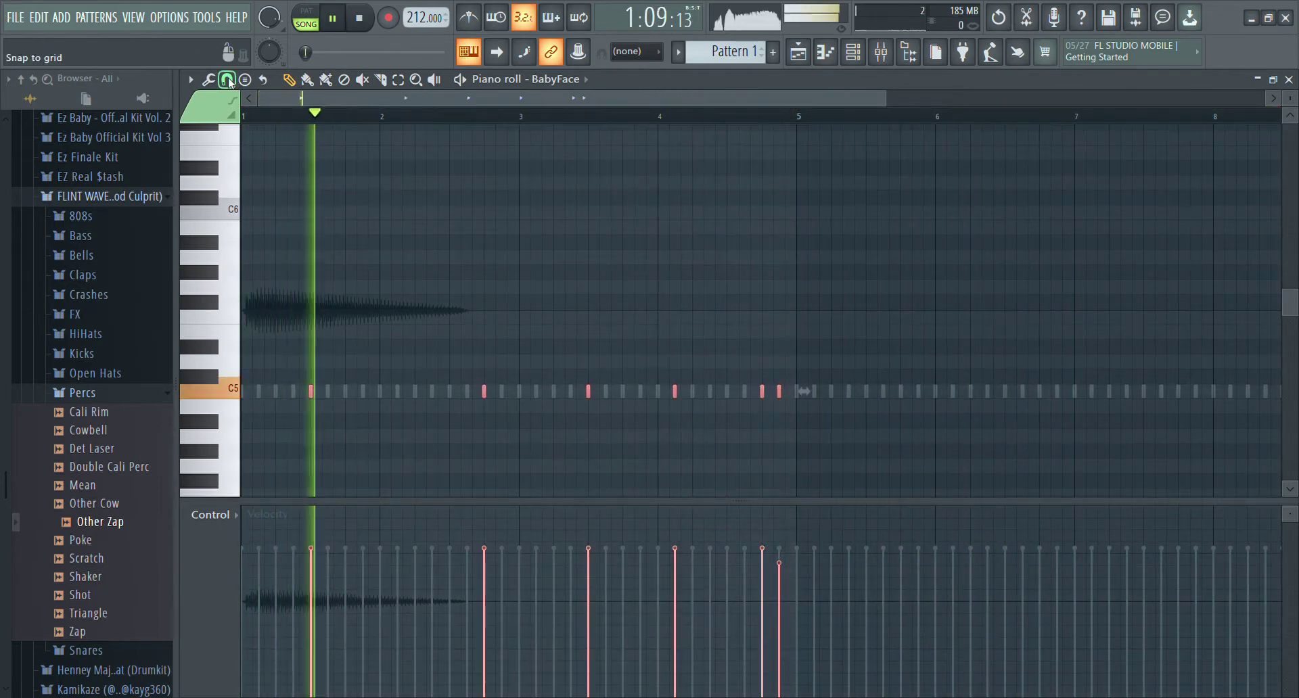
drag(797, 117, 244, 116)
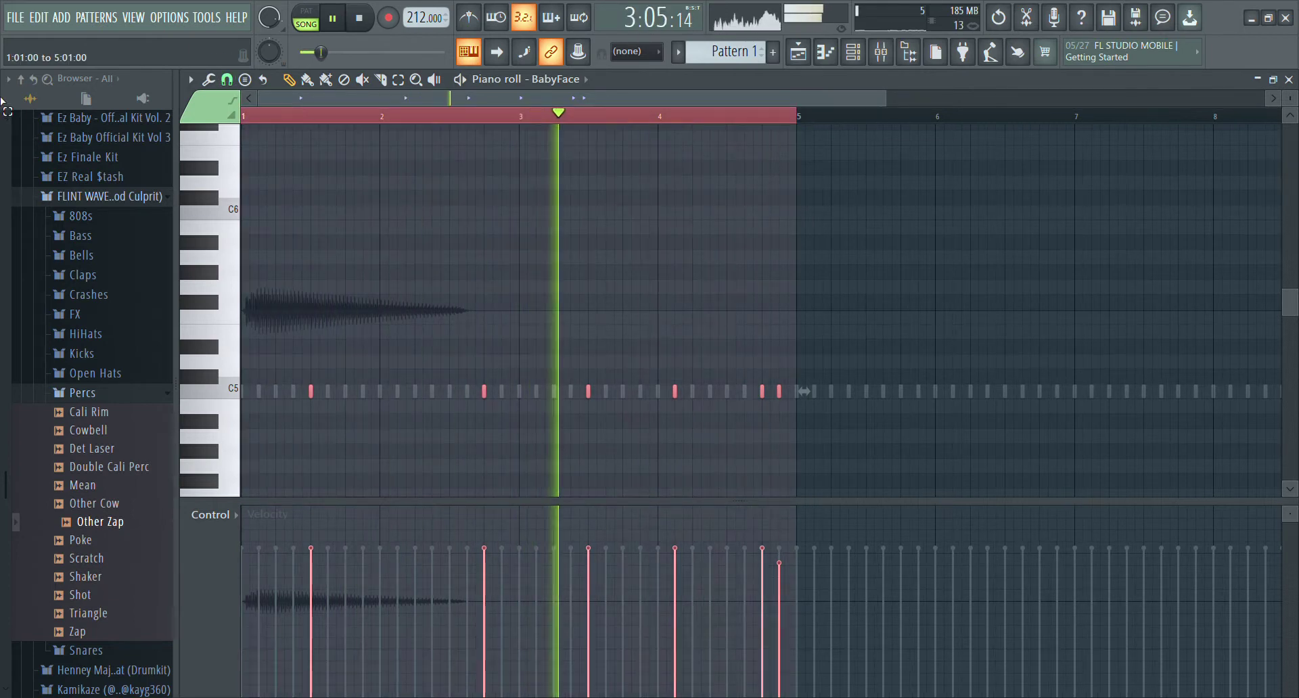
key(ctrl+b)
Step: Place Open Hat 1 hits on steps 1, 7, 13, 33, 39 and 45 in the channel rack
key(F6)
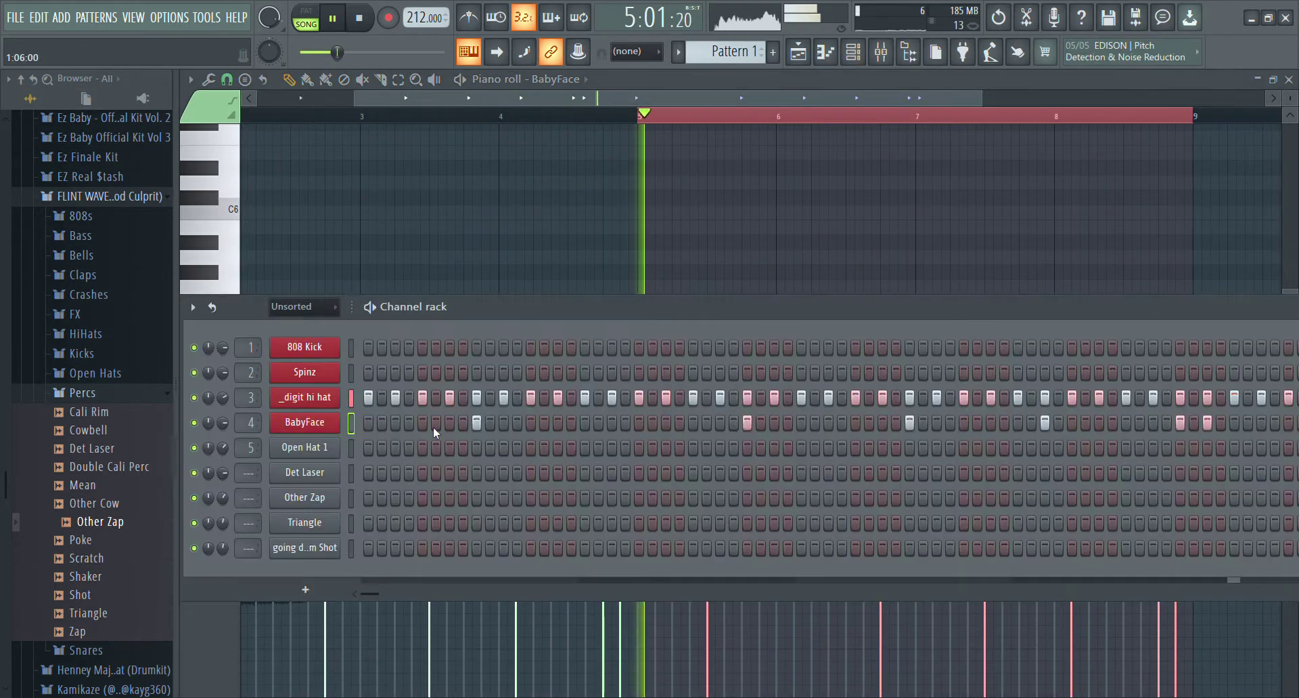
click(366, 449)
key(space)
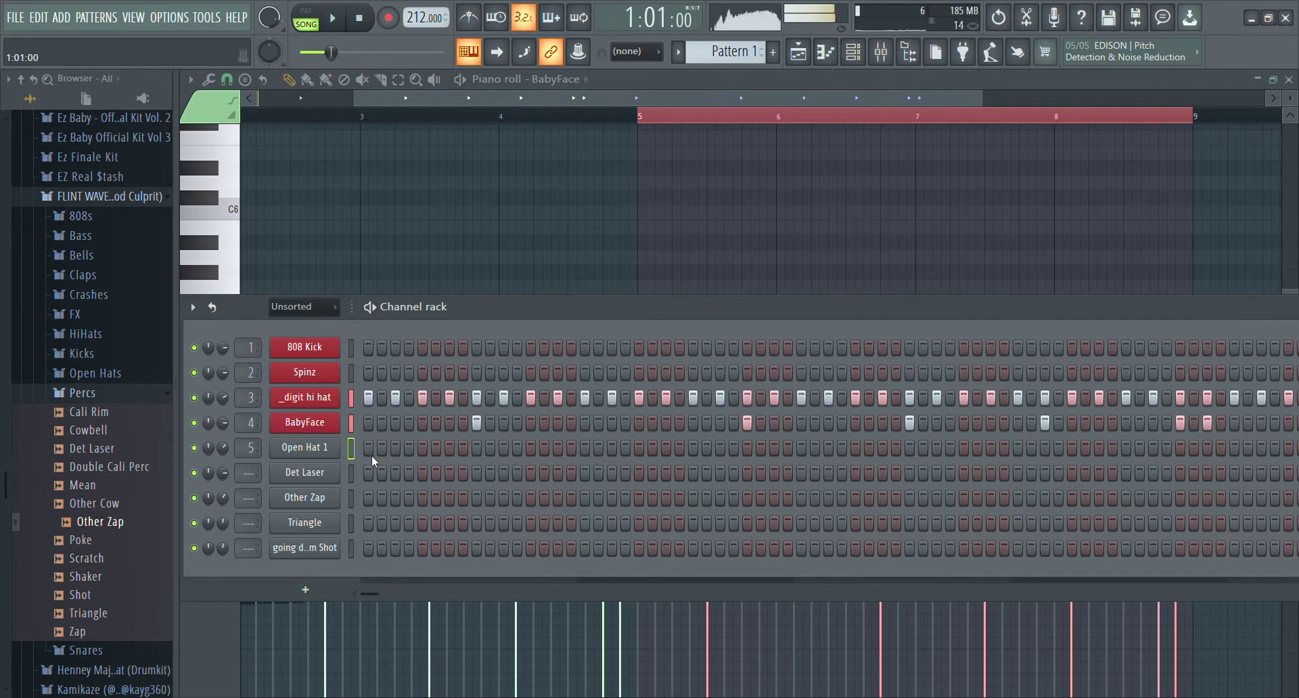
key(space)
click(449, 449)
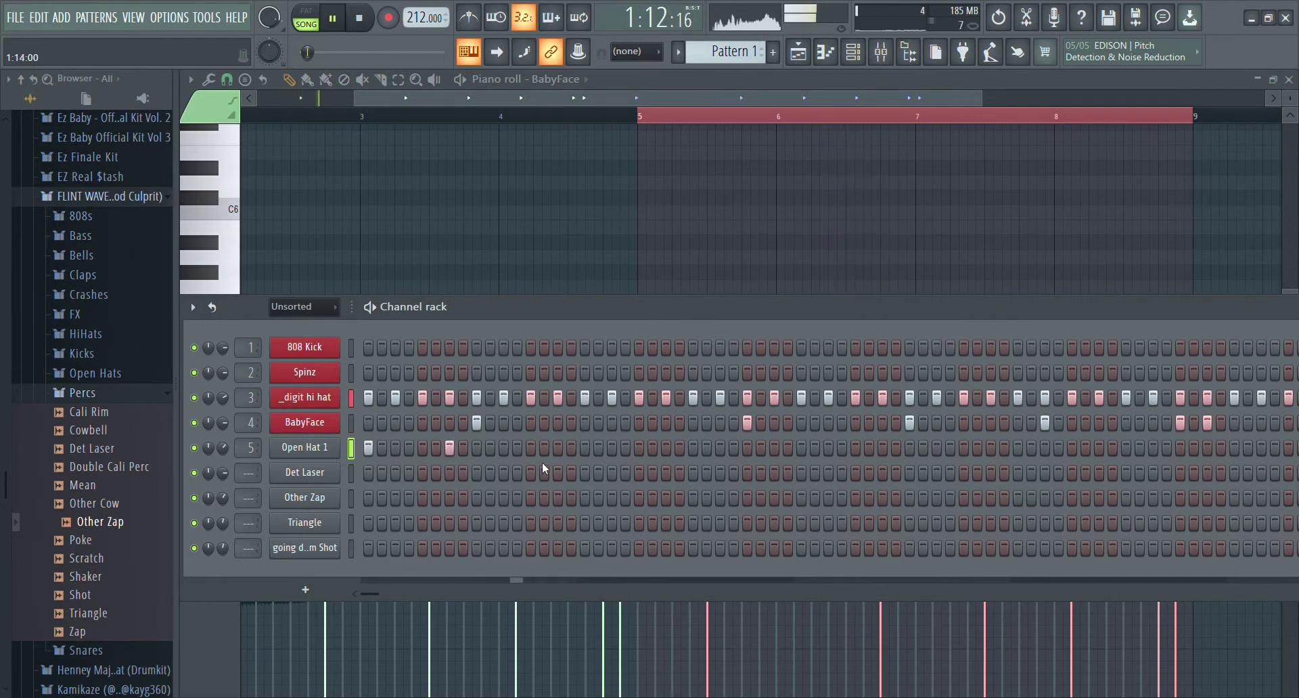
click(531, 448)
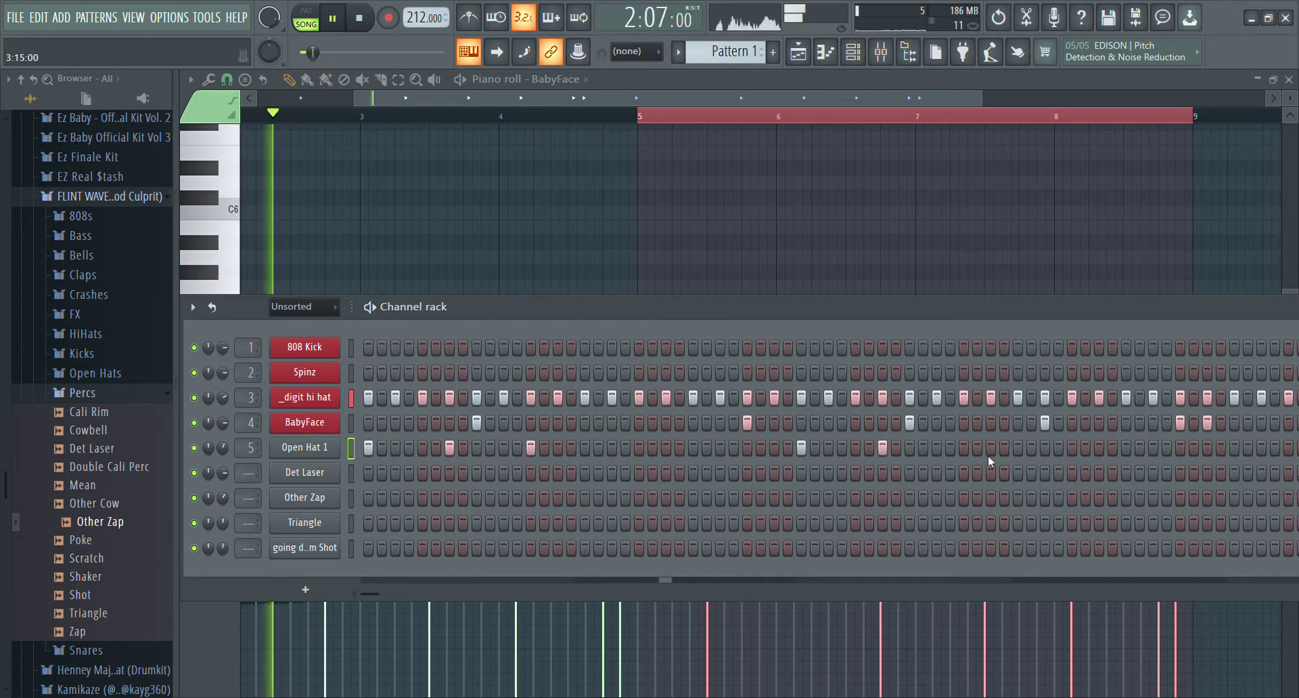
click(963, 449)
Step: Duplicate the Open Hat 1 notes of bars 1 to 4 into bars 5 to 8 in the piano roll
click(829, 52)
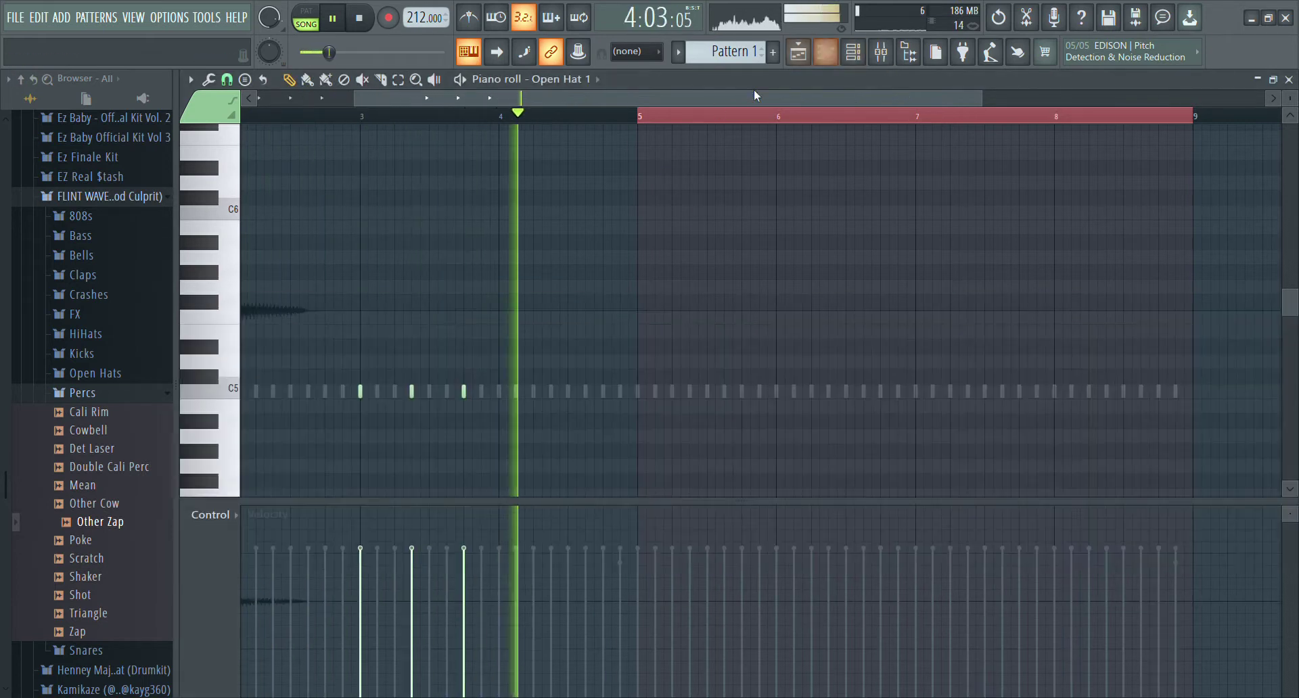
drag(639, 117, 255, 115)
drag(1247, 117, 692, 134)
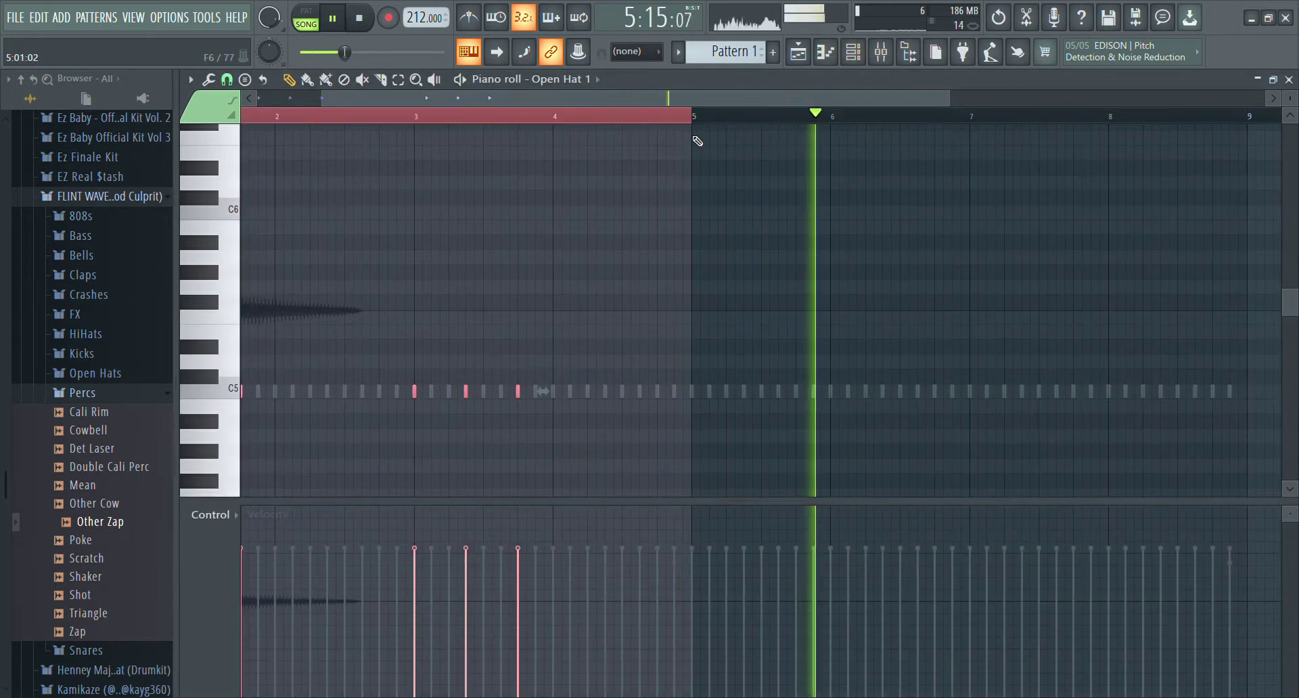
key(ctrl+b)
Step: Place Det Laser hits on steps 5, 7, 37 and 39, and duplicate those four bars into bars 5 to 8
key(F6)
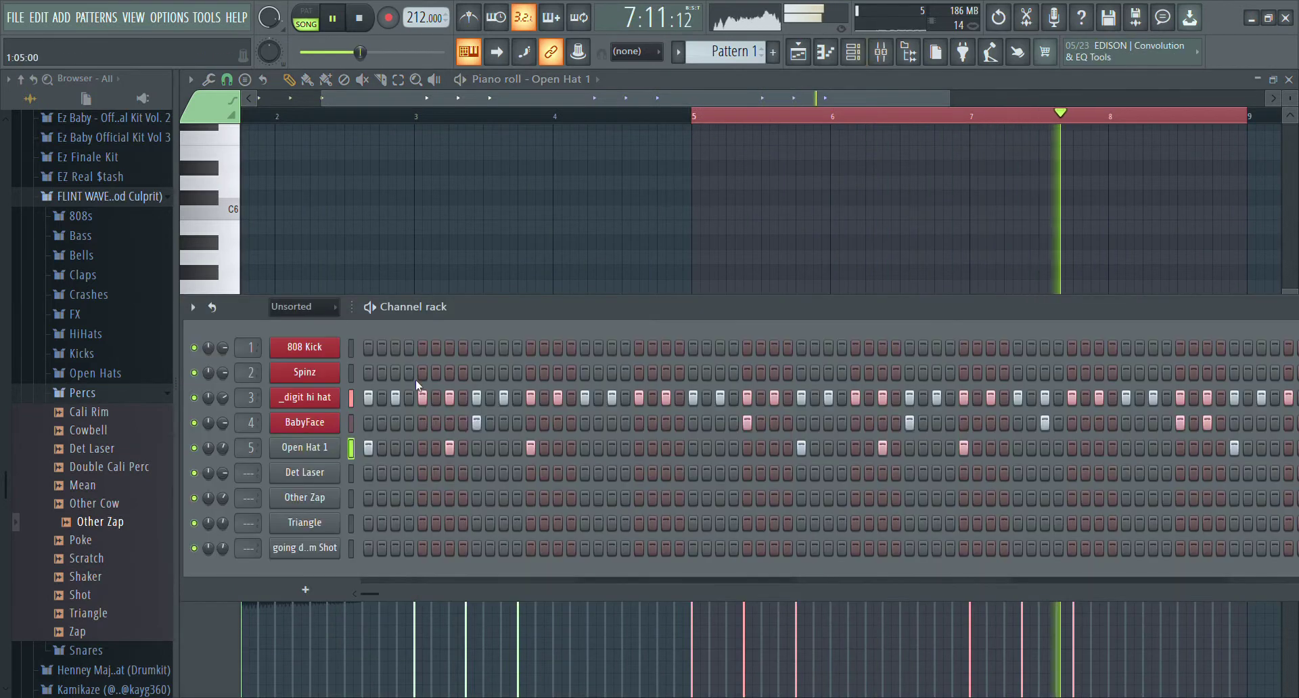
click(422, 473)
click(450, 474)
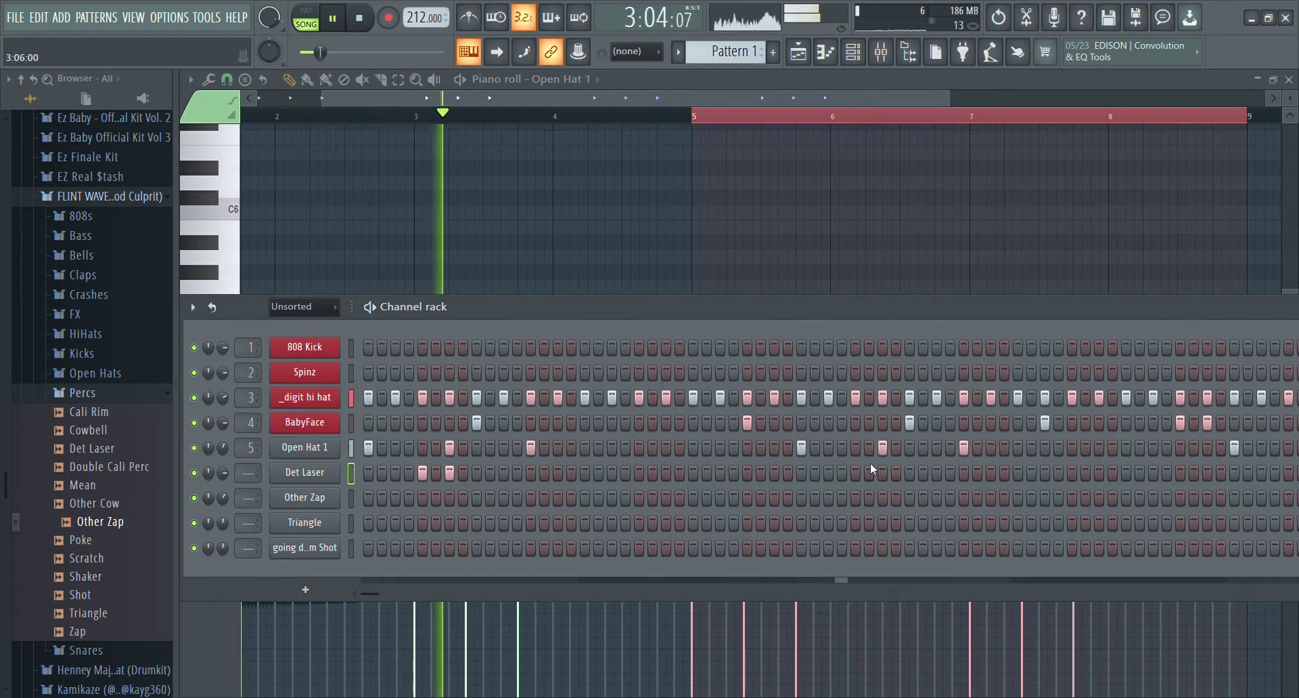
key(F7)
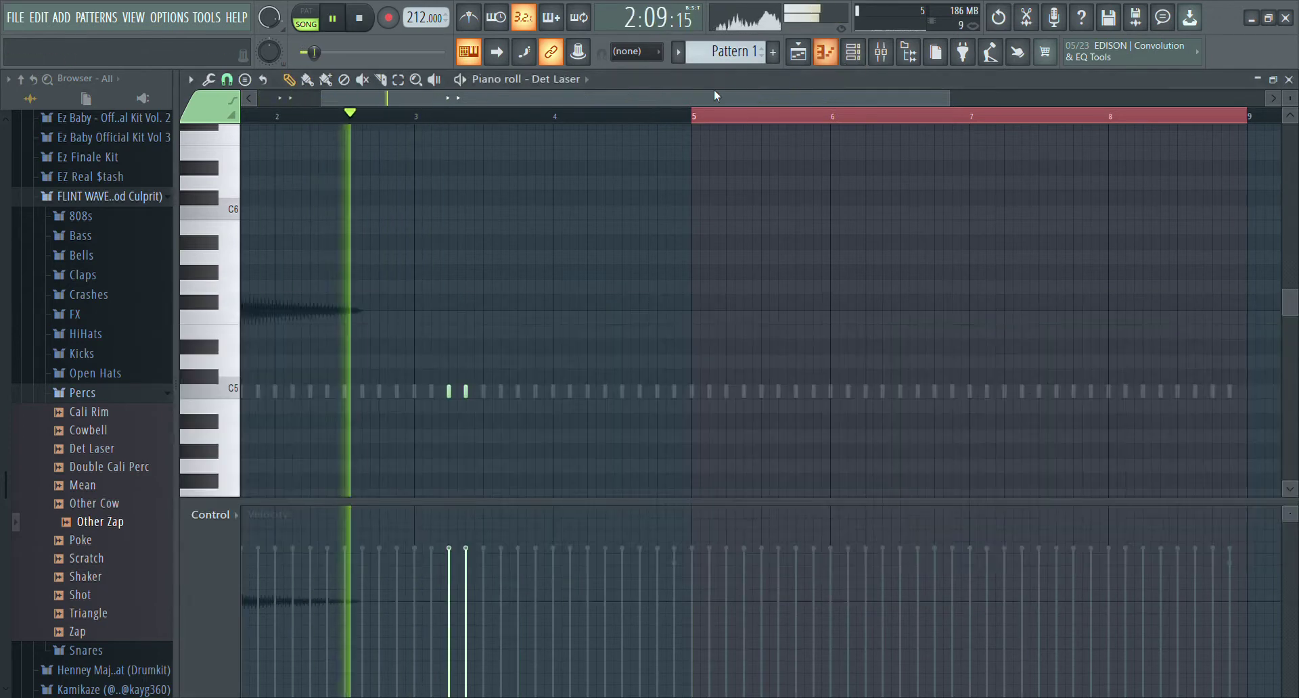
ctrl+double_click(856, 120)
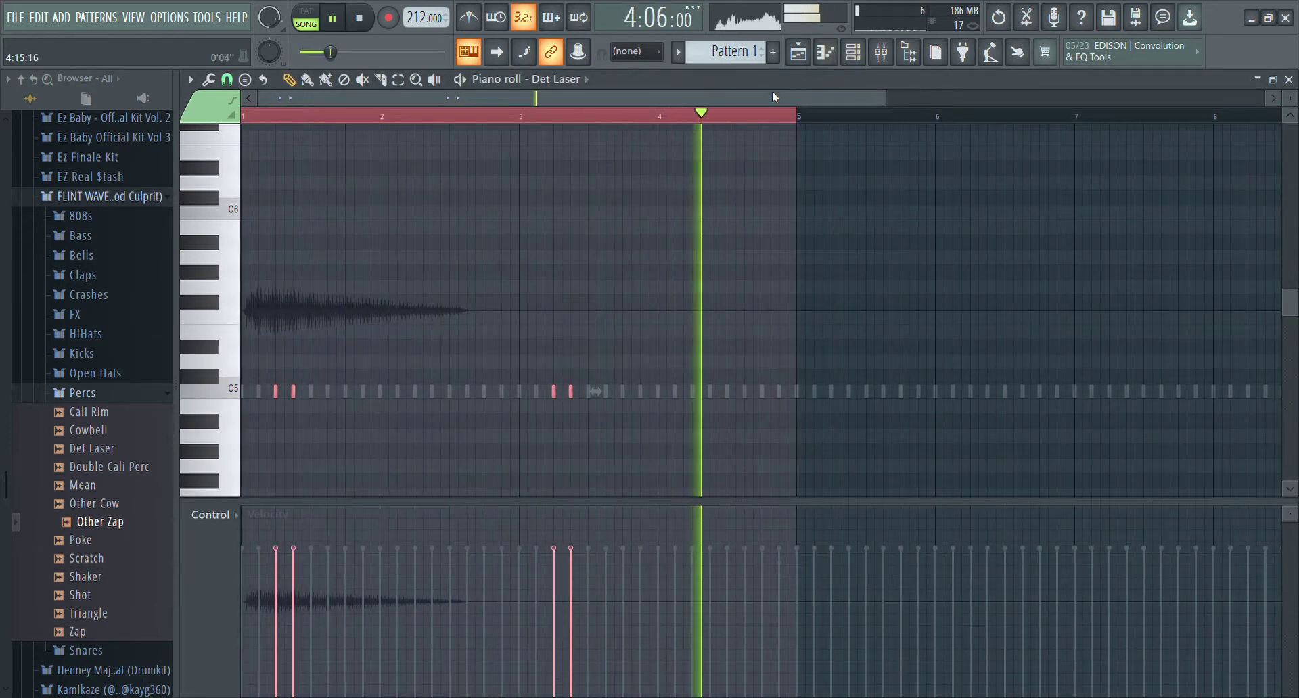
Step: Place a D5 note at the start of bar 1 in the Spinz piano roll and raise its velocity to maximum
key(F6)
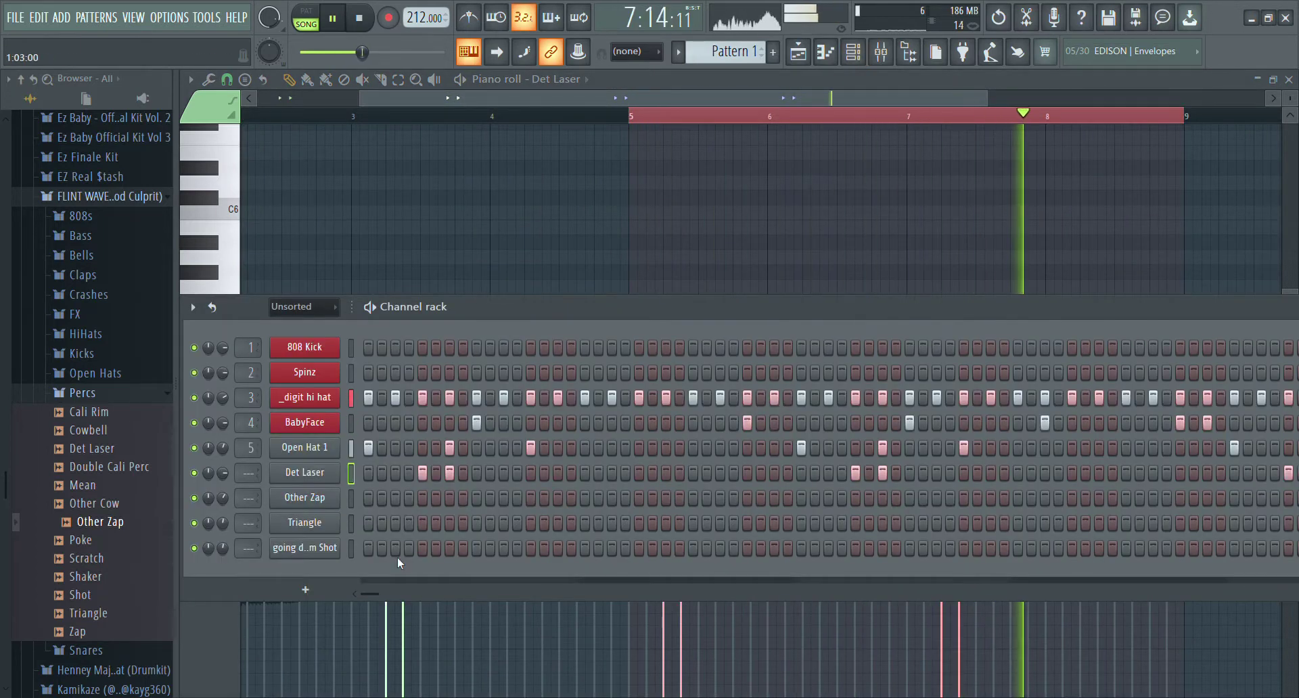
click(853, 53)
drag(746, 100, 716, 108)
key(space)
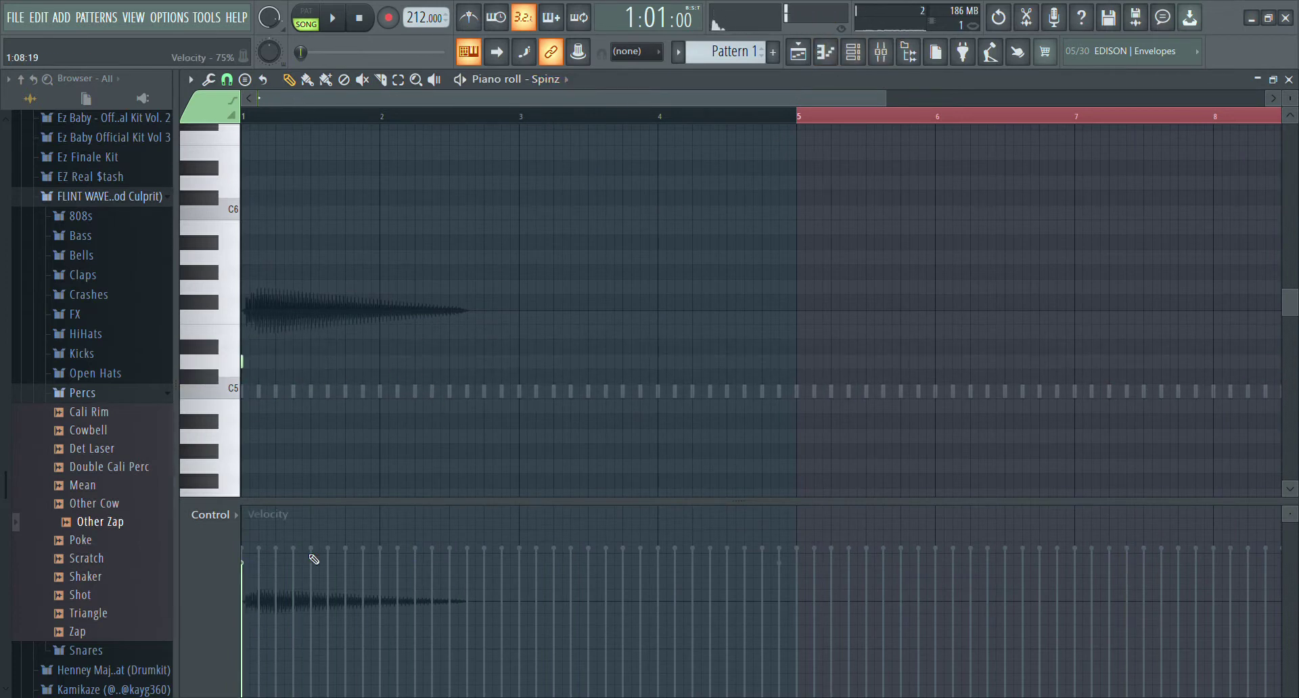
key(space)
key(space)
key(space)
key(space)
key(space)
key(space)
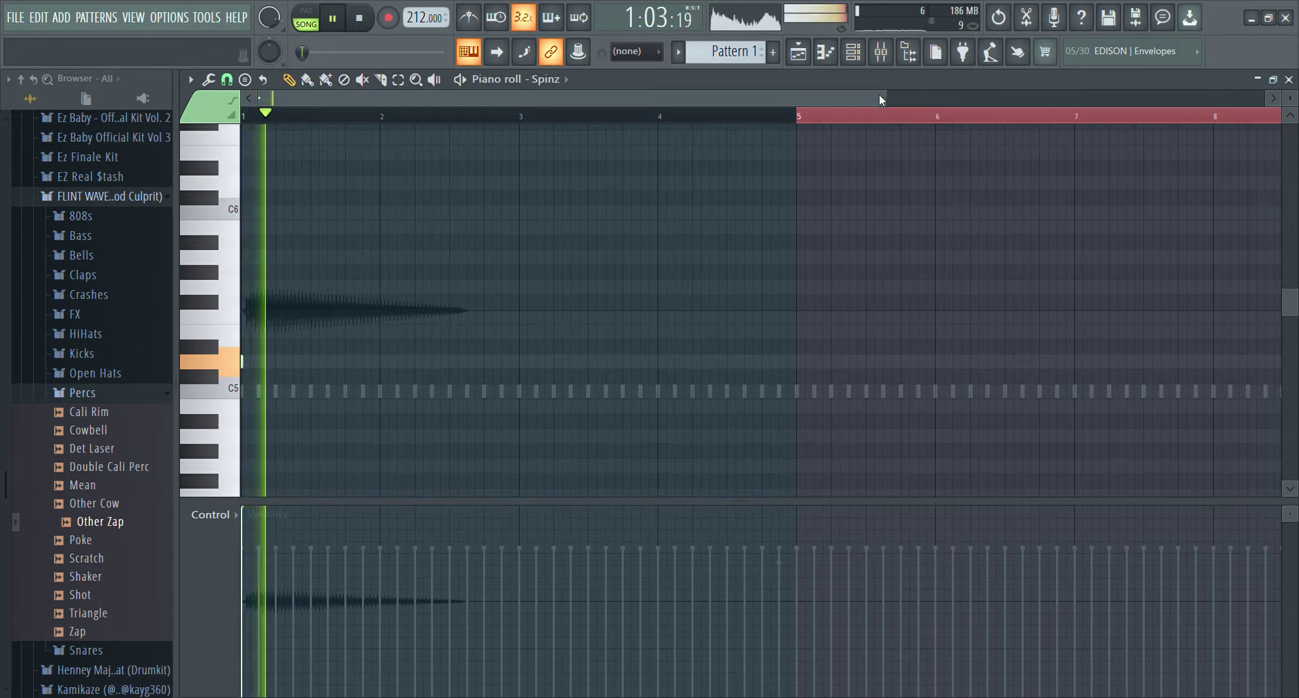
Step: Add Spinz D5 notes on steps 7 and 13 of bar 1, playing the pattern to check them
drag(883, 102, 609, 205)
click(344, 367)
key(space)
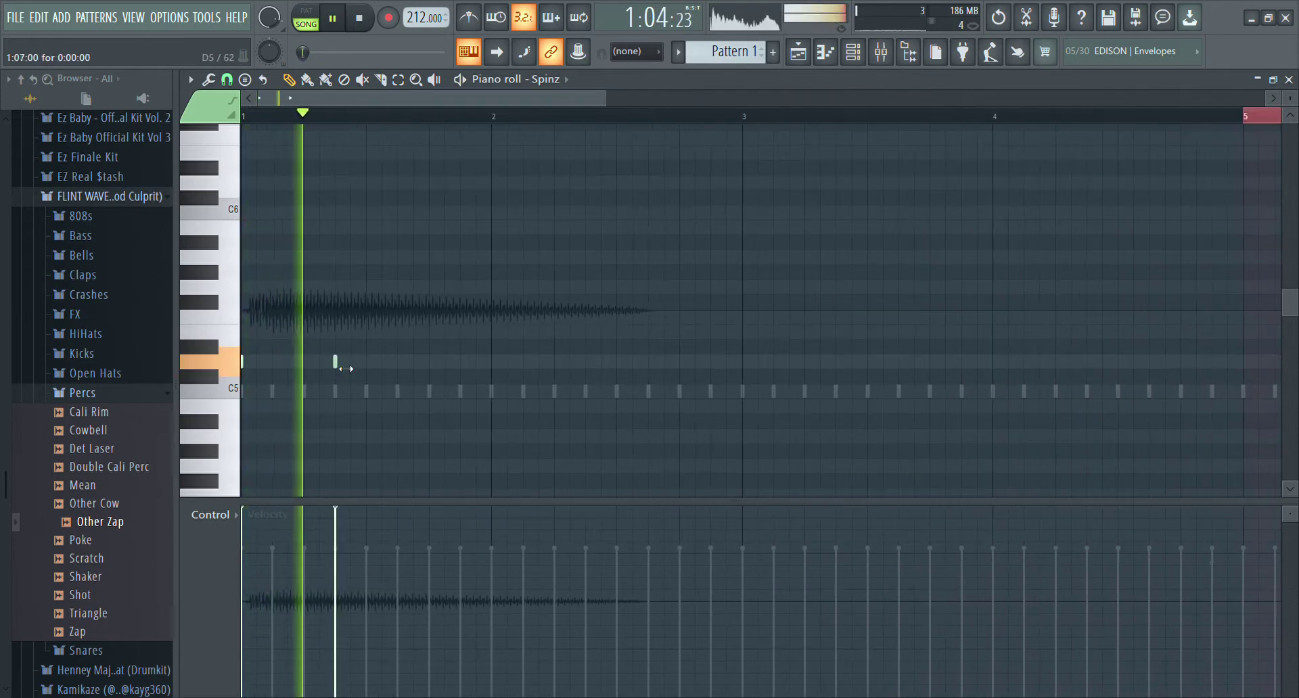
key(space)
click(429, 361)
key(space)
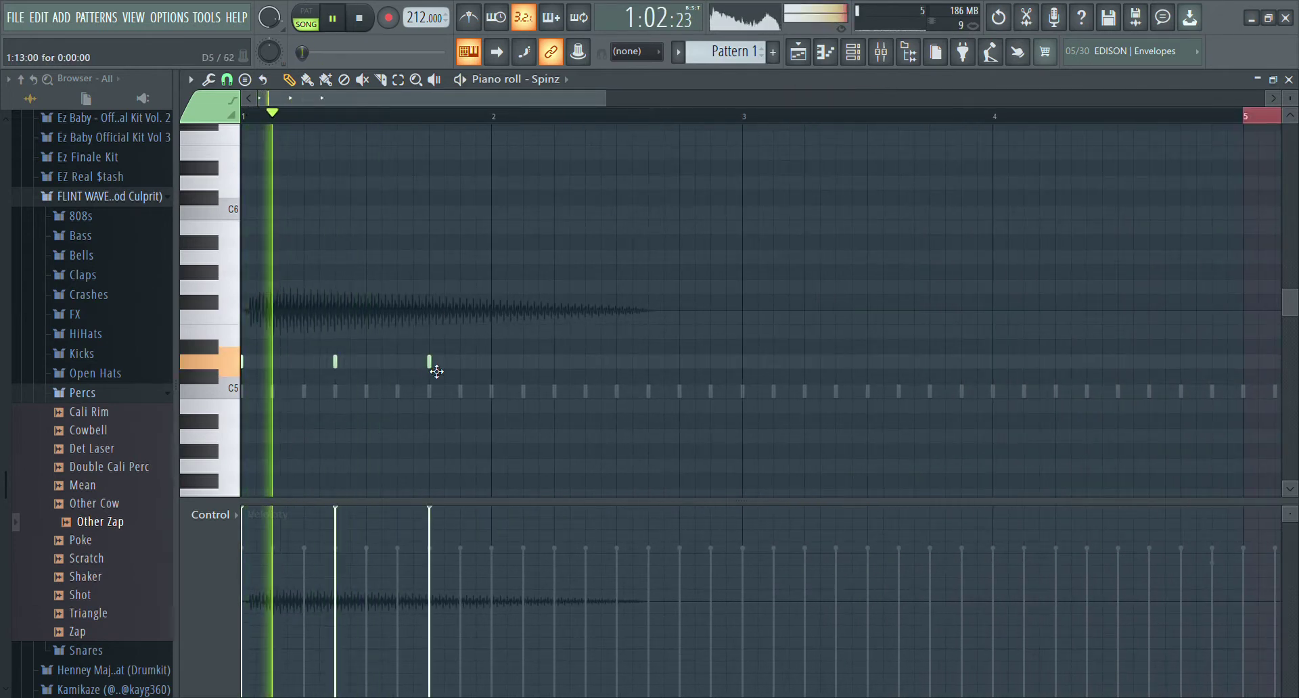
Step: Add a Spinz D5 note on step 5 of bar 2, removing the trial note on step 9
key(space)
click(616, 361)
right_click(617, 366)
key(space)
click(554, 362)
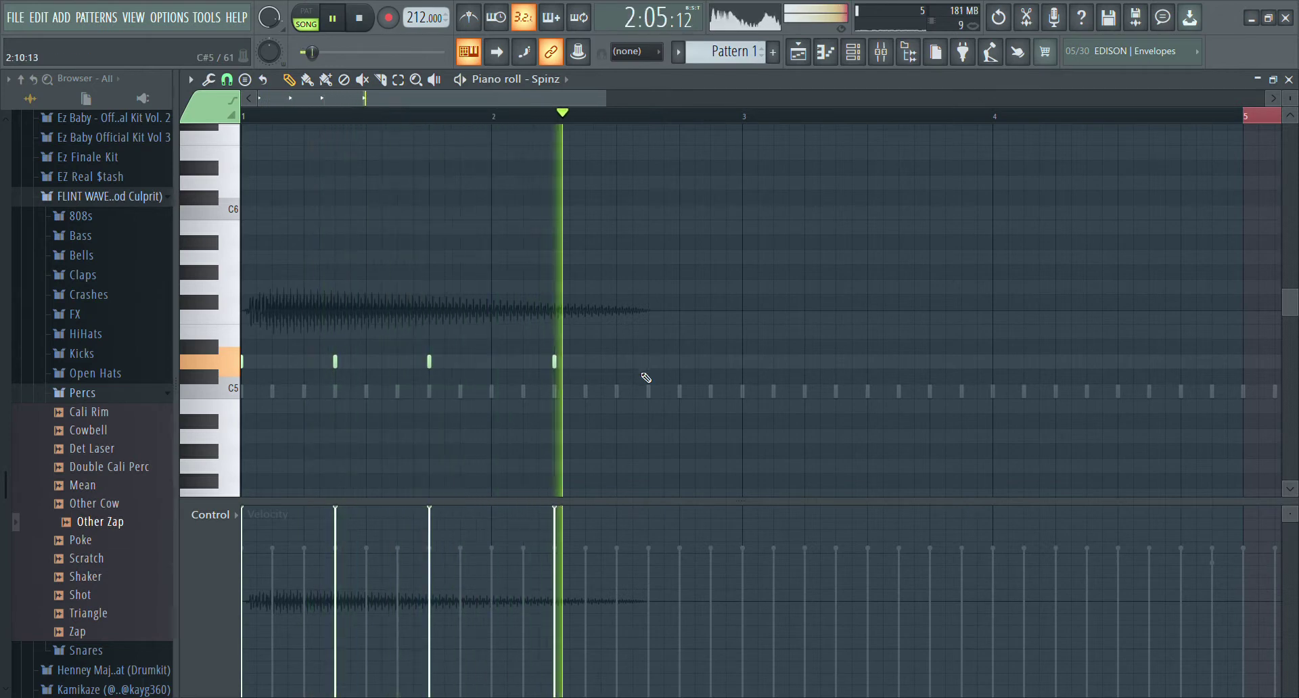
key(space)
key(space)
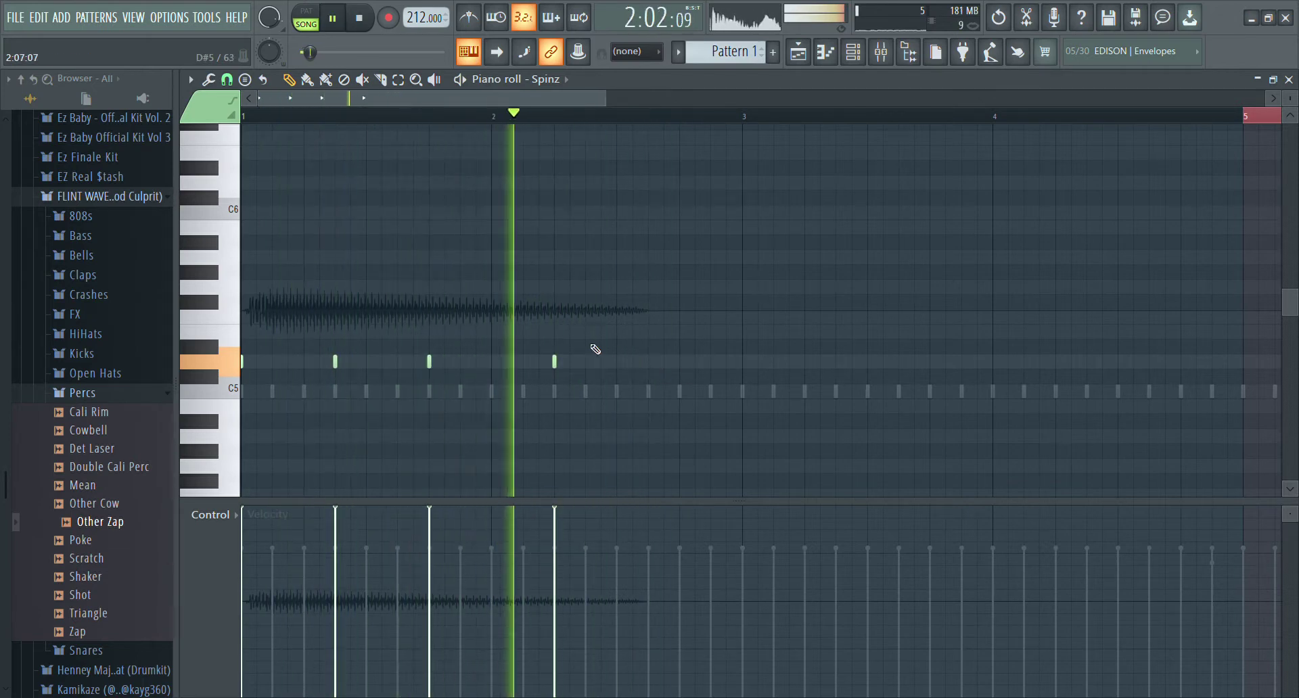
Step: Add Spinz D5 notes at bar 2 step 11 and bar 3 steps 1 and 7, plus an F5 note at bar 2 step 15
click(649, 361)
key(space)
key(space)
click(711, 316)
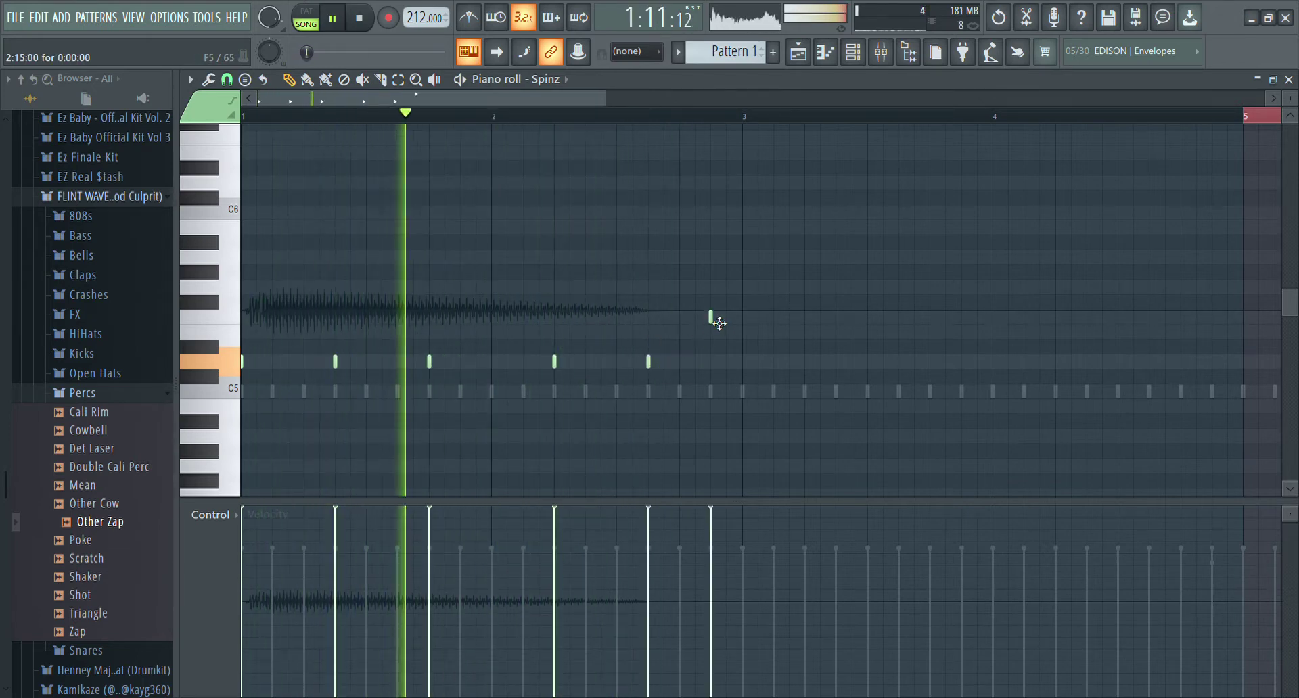
click(742, 365)
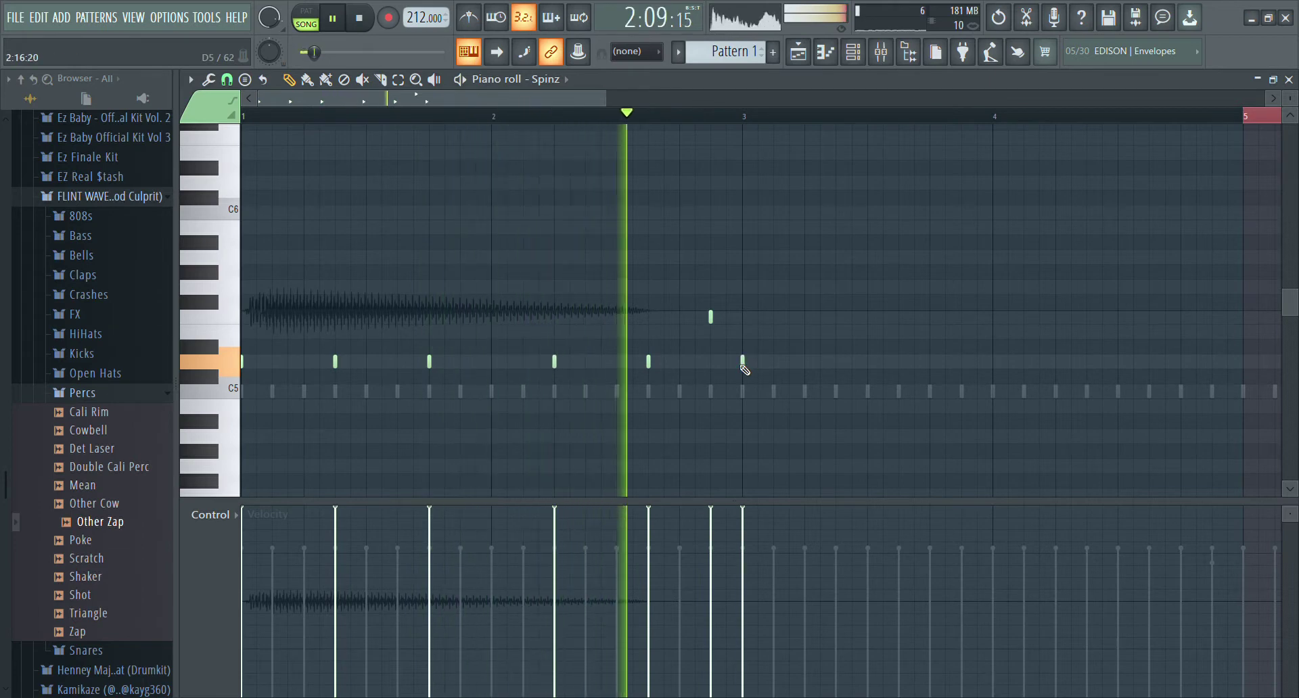
click(836, 366)
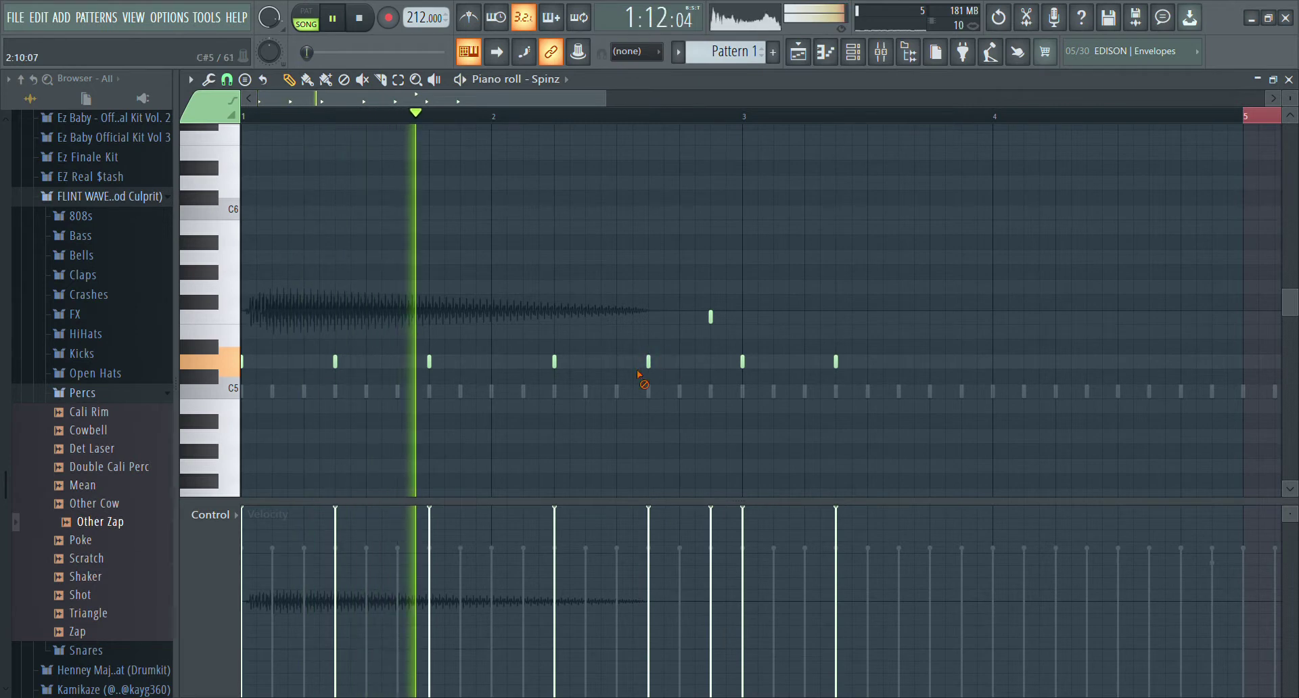
Step: Raise the Spinz note on step 11 of bar 2 to F5 and play the pattern back
key(space)
drag(650, 361, 656, 311)
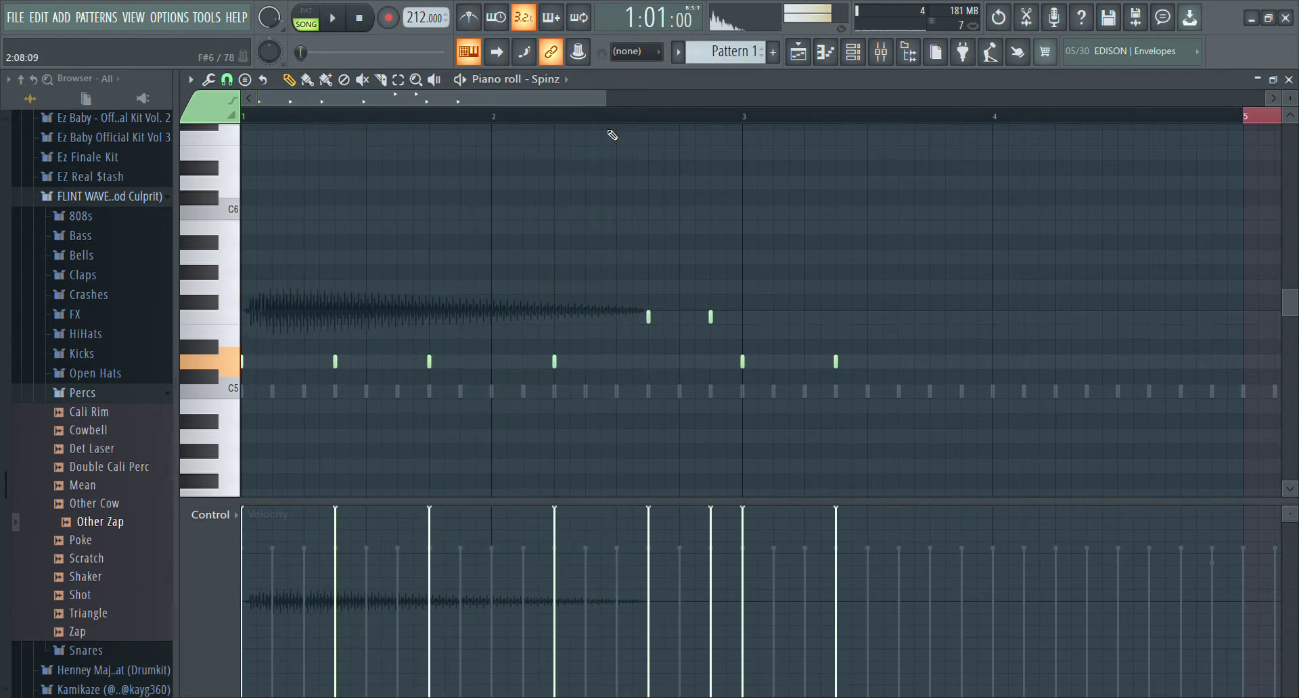
key(space)
Step: Add Spinz D5 notes on step 13 of bar 3 and step 3 of bar 4
scroll(825, 199, down, 2)
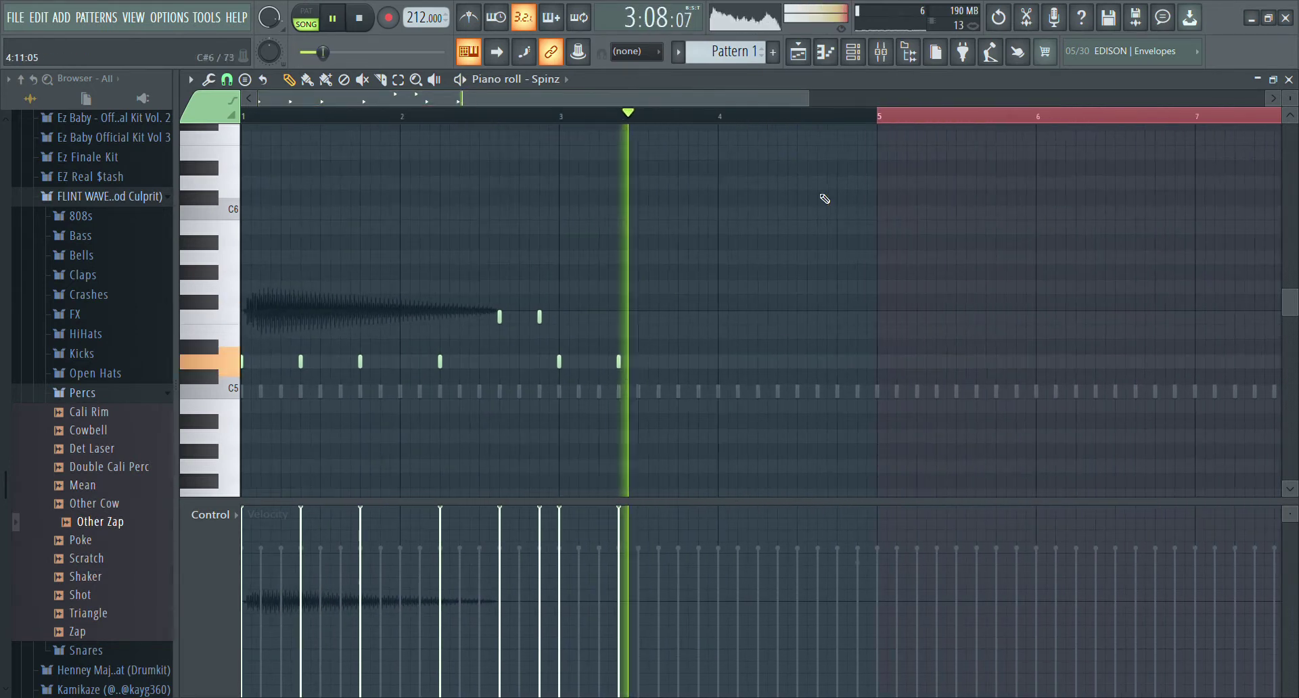
key(space)
key(space)
click(687, 363)
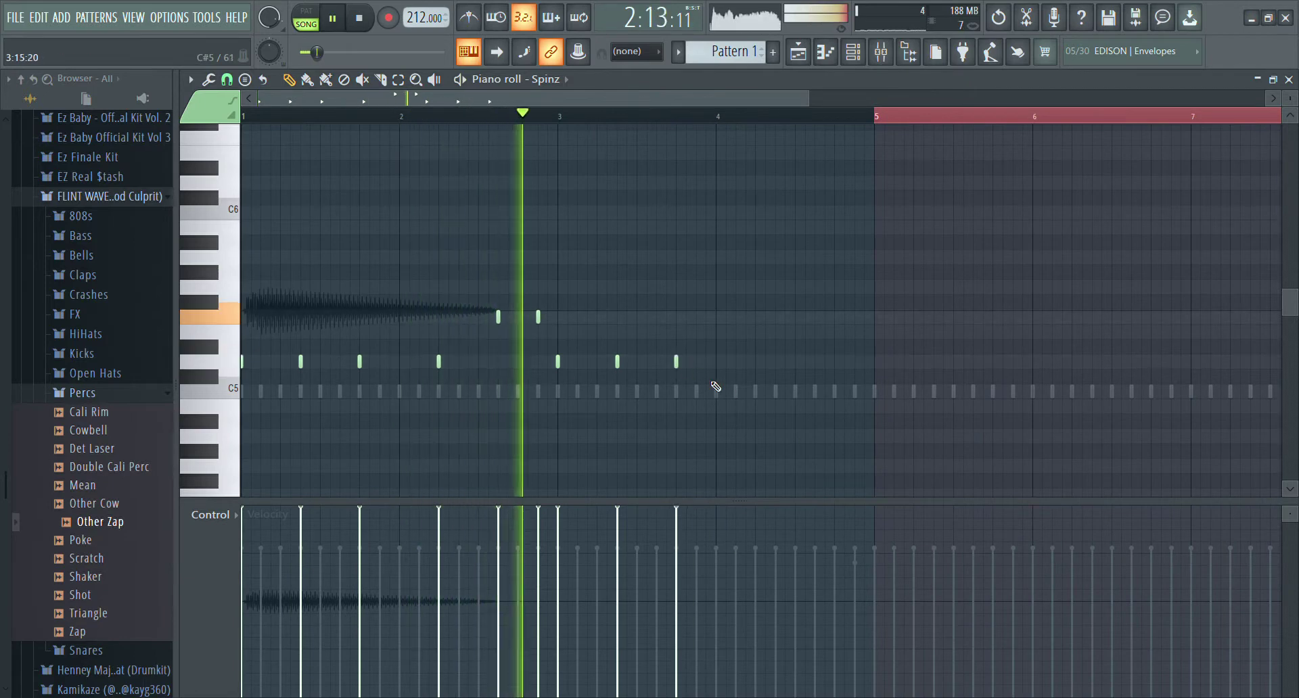
click(737, 365)
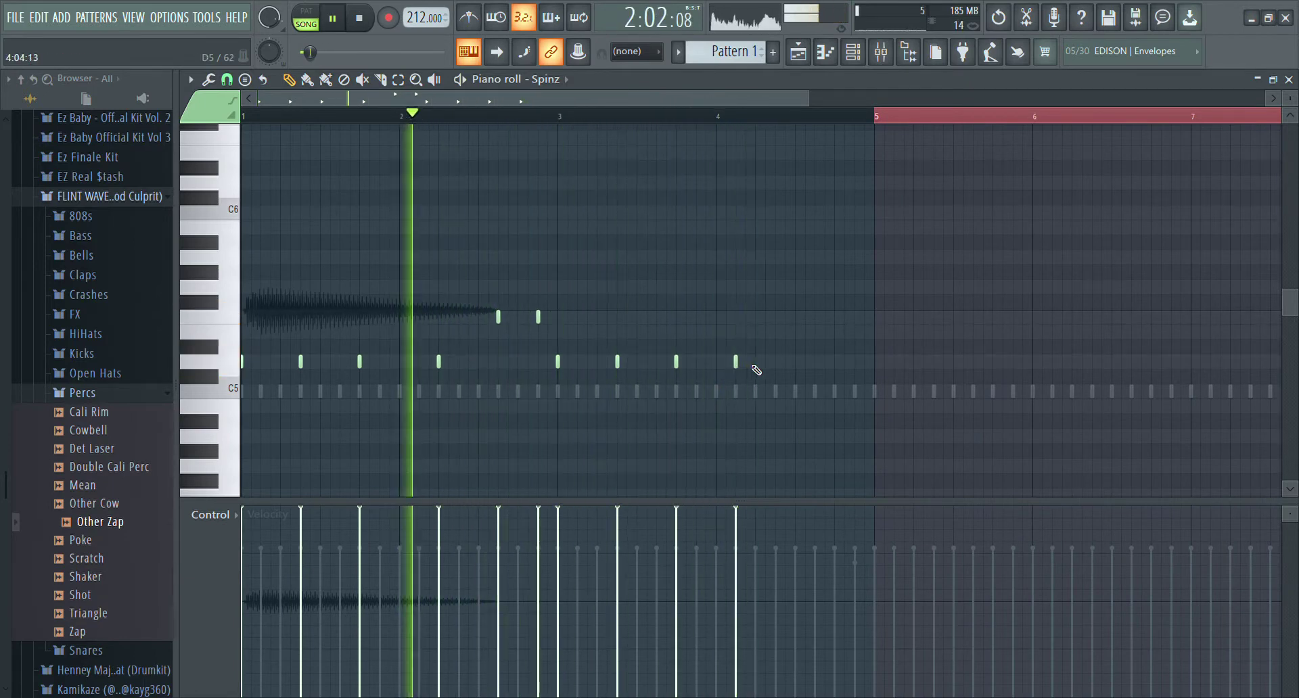
Step: Add Spinz F5 notes on steps 5 and 9 of bar 4, removing the trial D5 note on step 5
click(756, 364)
right_click(755, 361)
click(795, 317)
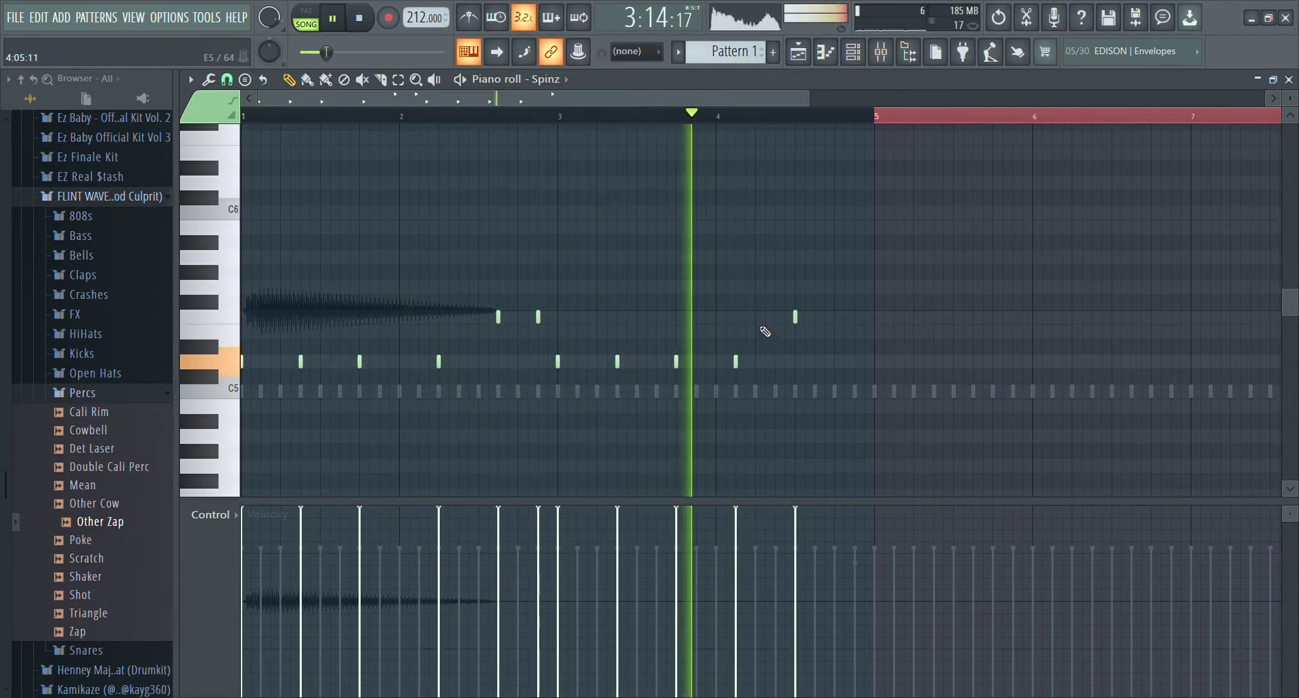
click(766, 316)
key(space)
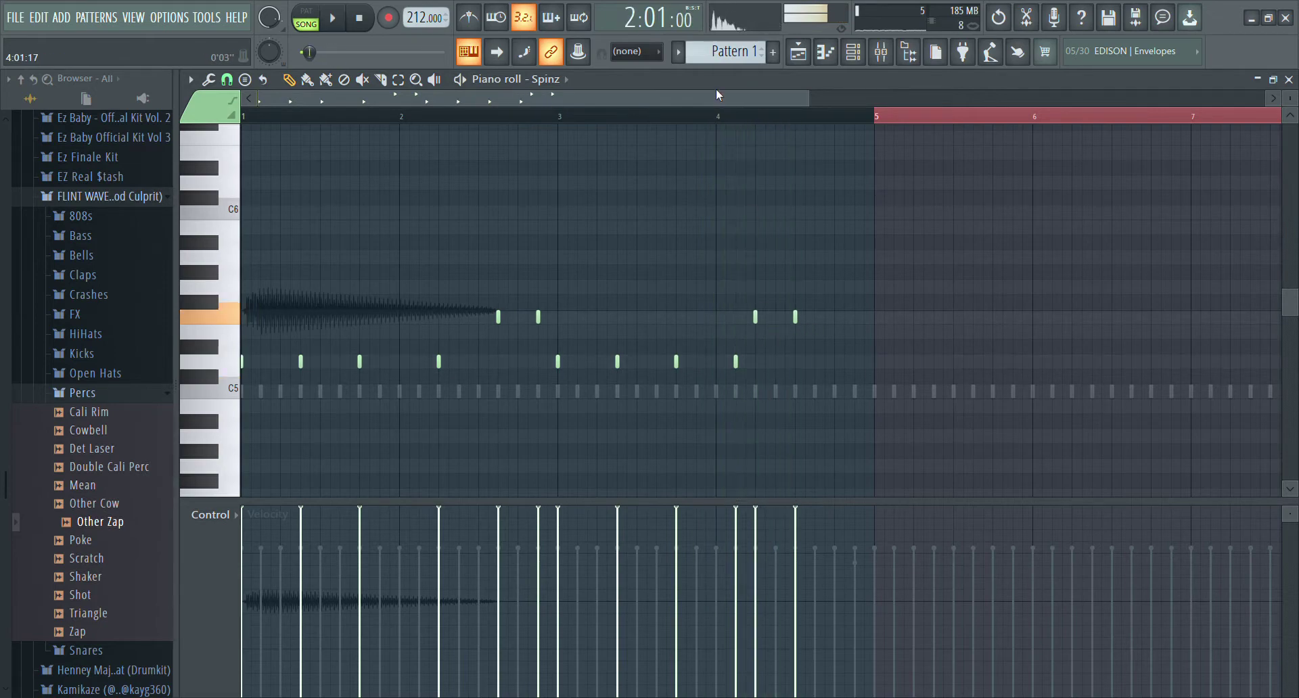
Step: Replace the Spinz F5 note on step 5 of bar 4 with a D5 note
key(space)
right_click(755, 316)
click(755, 361)
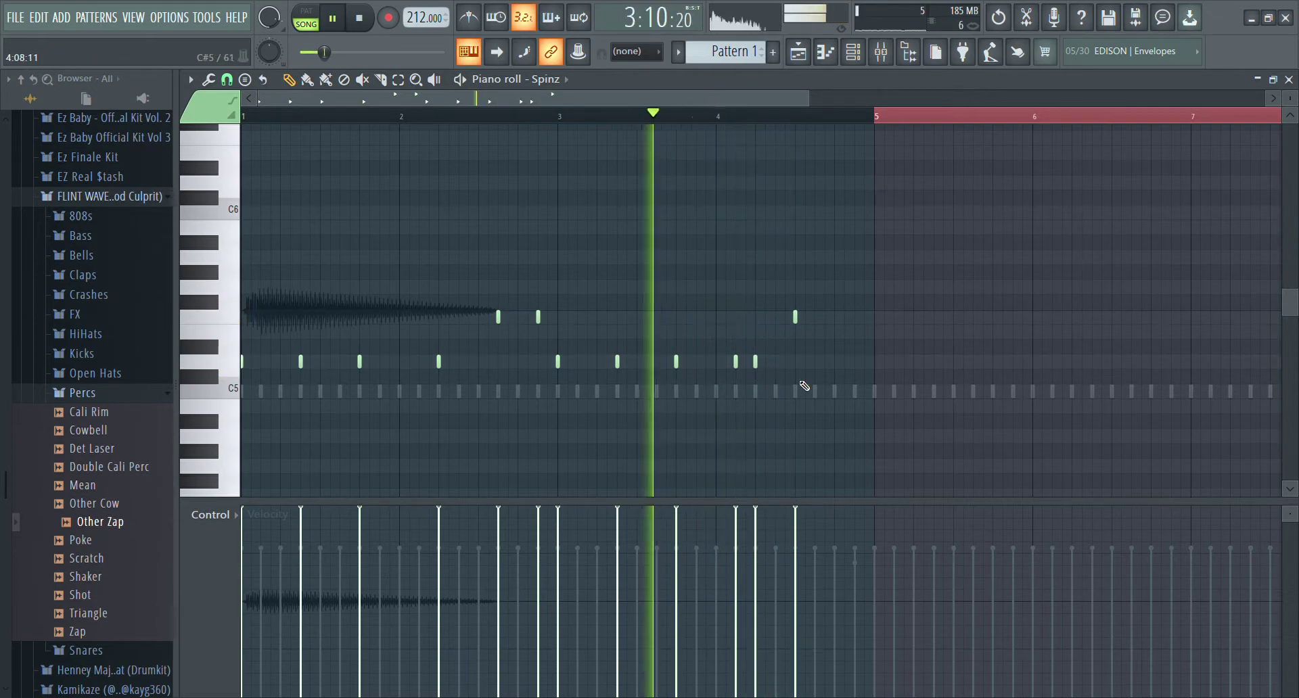
Step: Add Spinz F5 notes on steps 11 and 15 of bar 4, playing the pattern back between additions
key(space)
click(814, 319)
key(space)
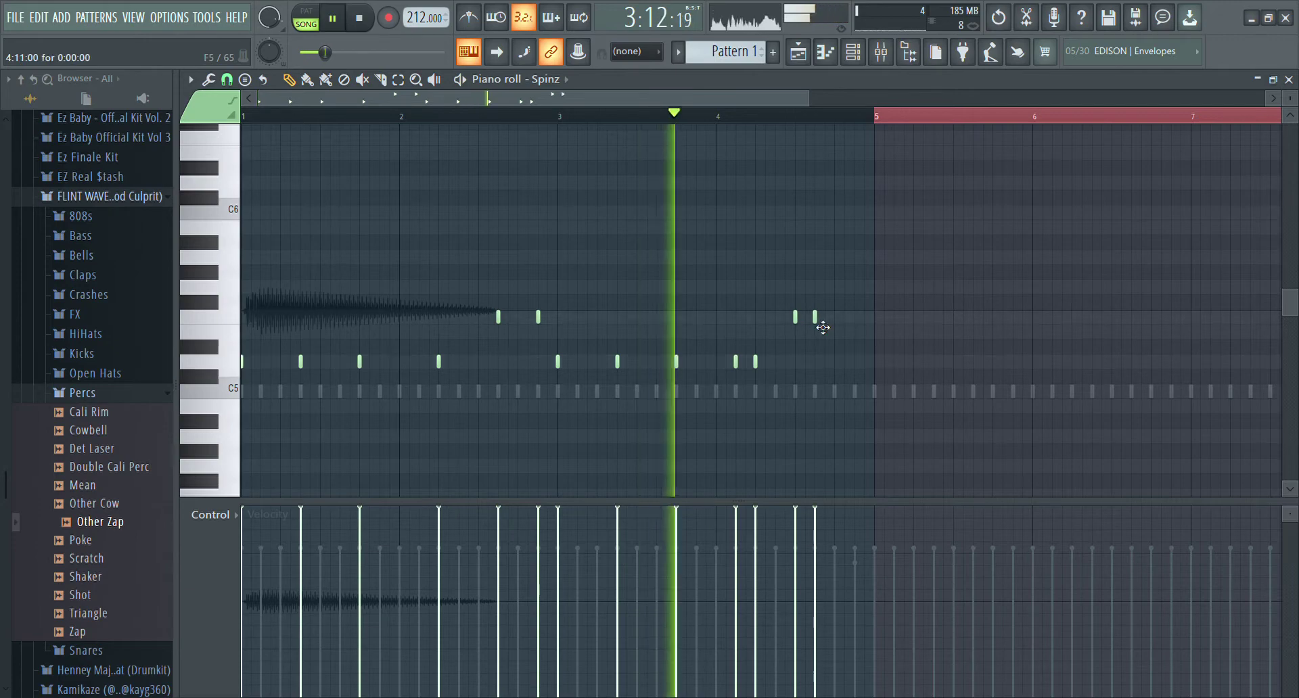
key(space)
key(space)
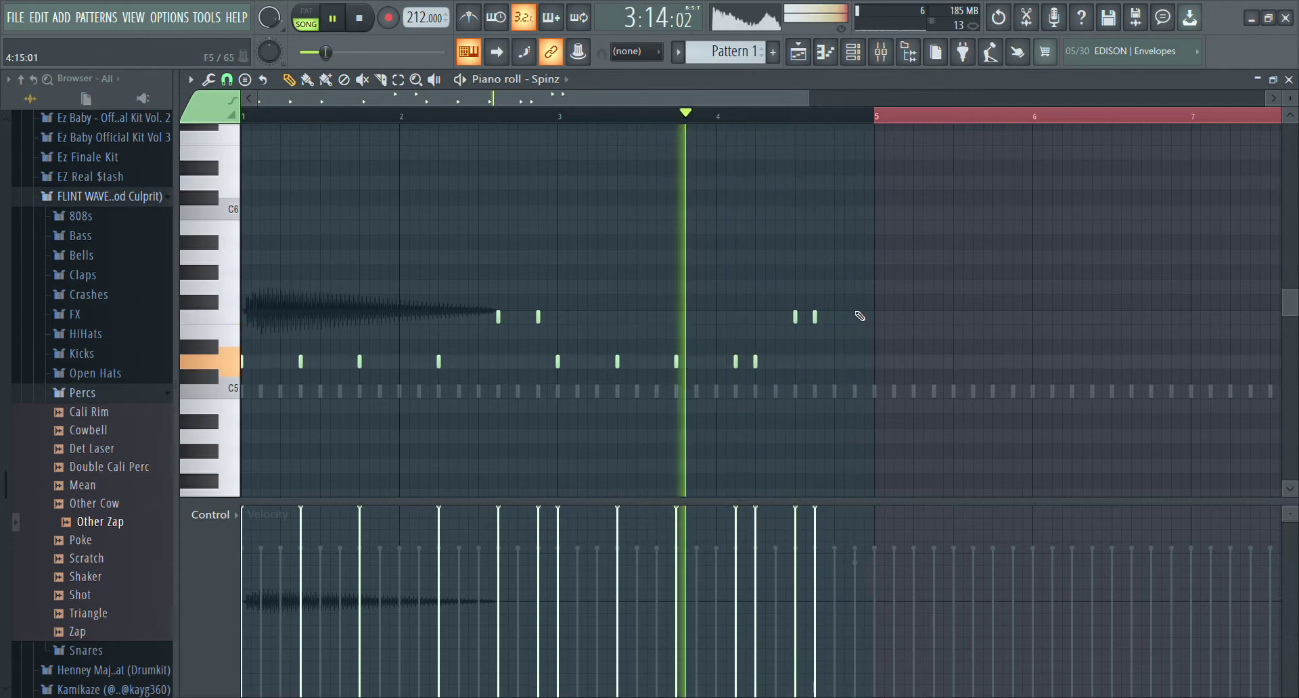
click(857, 317)
Step: Duplicate all Spinz notes from bars 1–4 into bars 5–8 and deselect the copies
key(ctrl+a)
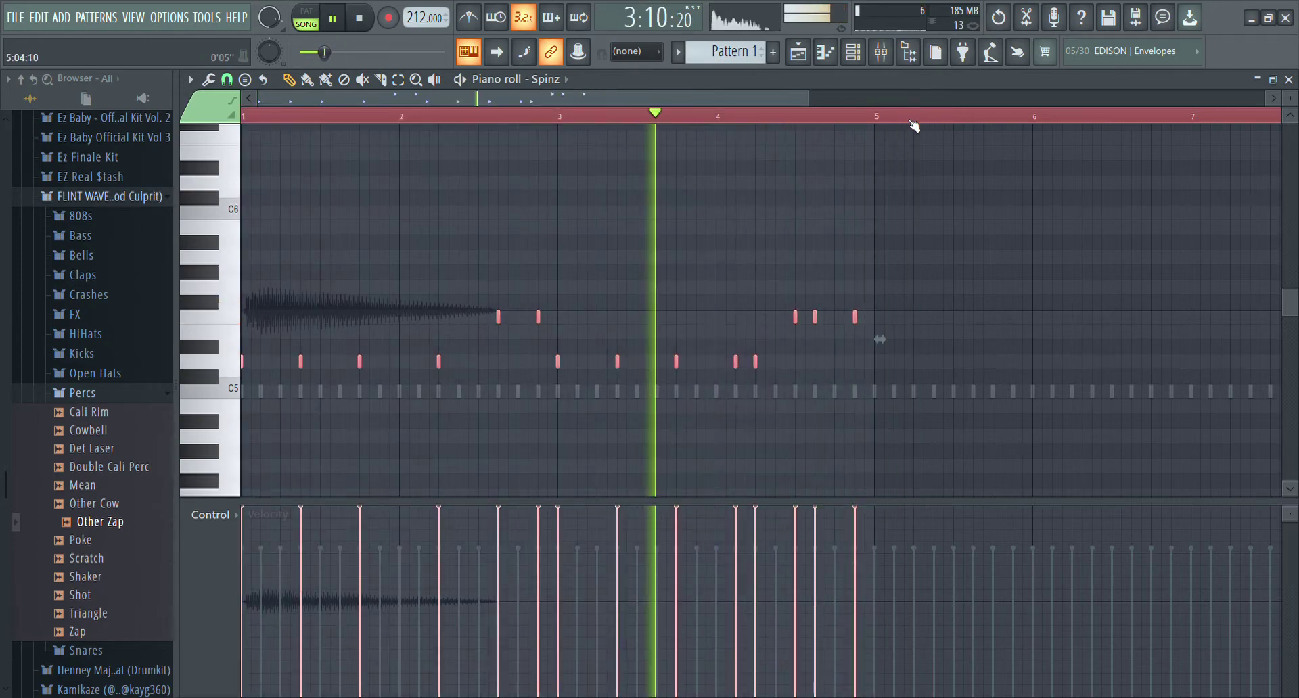
key(ctrl+b)
ctrl+click(1076, 294)
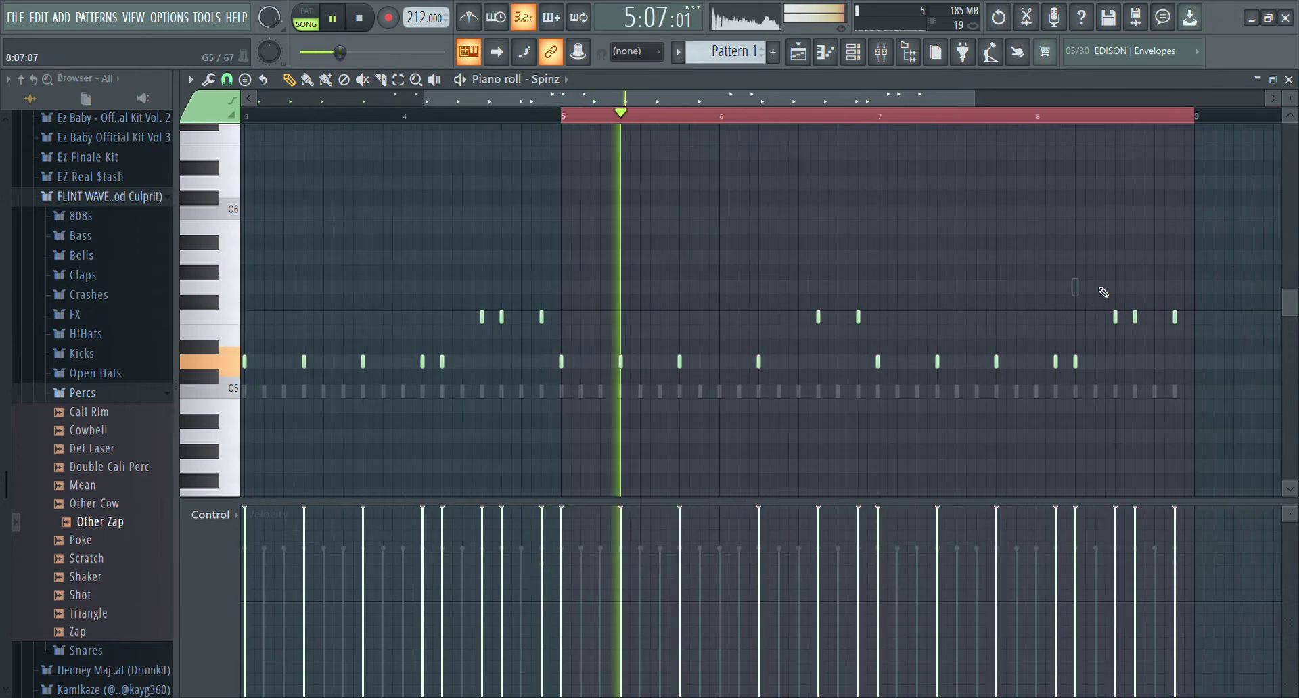
Step: Try bar 8 without the Spinz F5 note on step 9 and with the step 11 note lowered to D5
right_click(1116, 317)
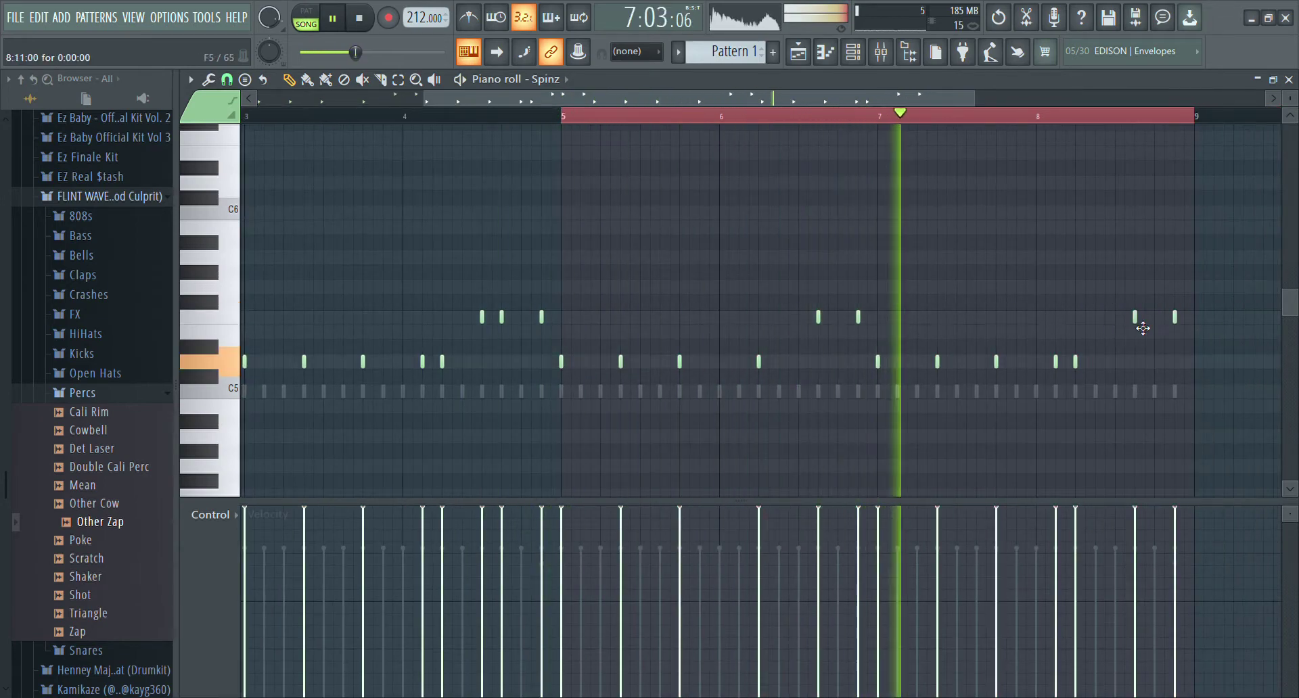
drag(1135, 317, 1139, 365)
key(space)
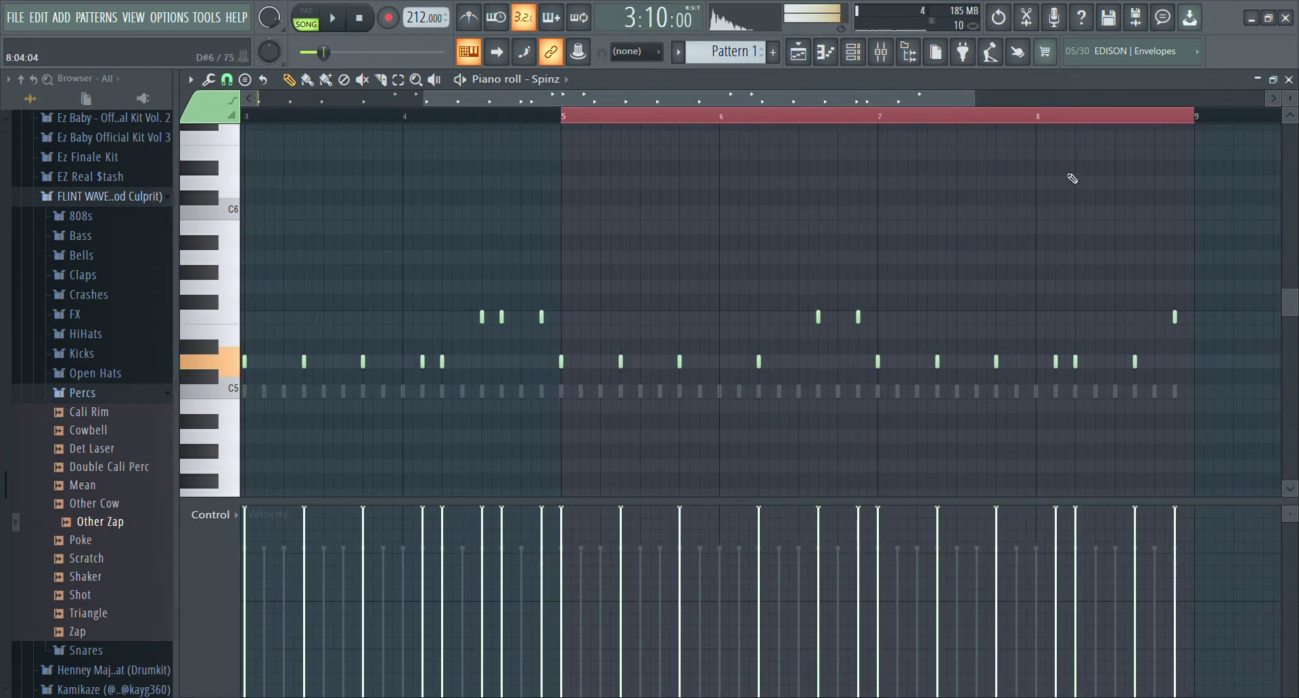
key(space)
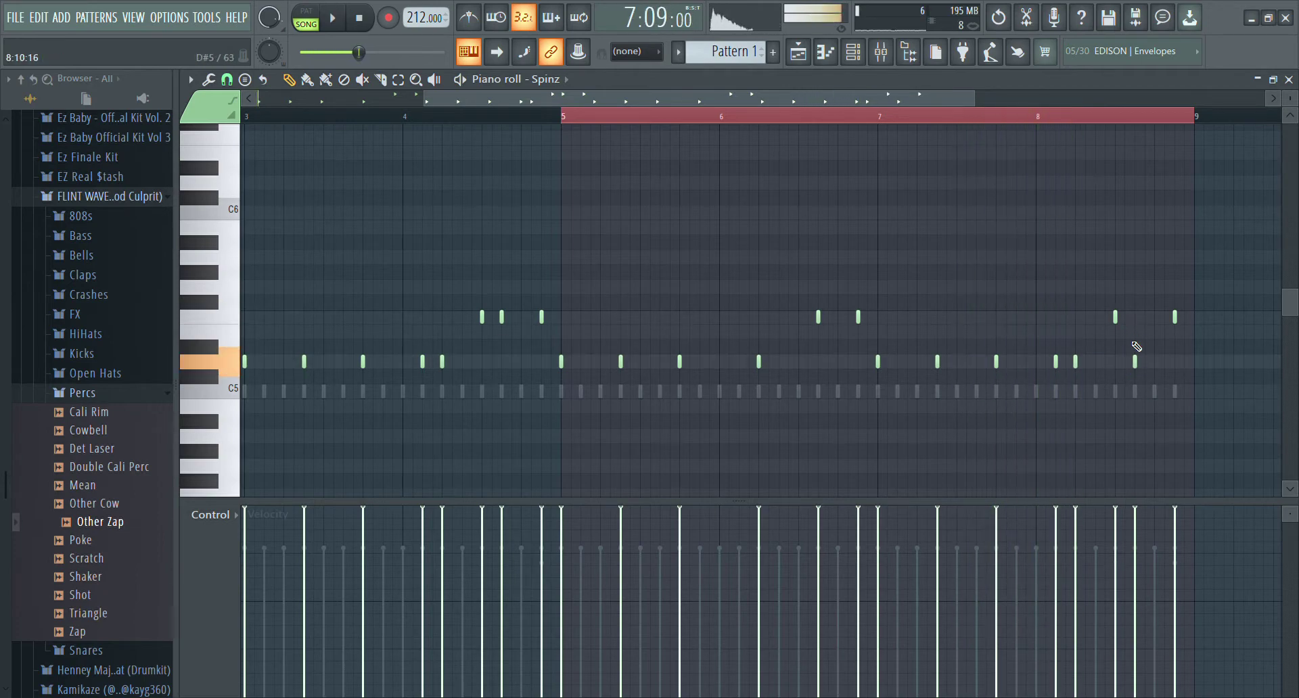
Step: Remove the Spinz D5 note on step 11 of bar 8 and move the F5 note from step 15 to step 13
key(space)
right_click(1135, 361)
drag(1176, 317, 1156, 318)
key(space)
key(space)
Step: Add Spinz F5 notes on steps 14, 15 and 16 of bar 8 to form a closing roll
click(1166, 320)
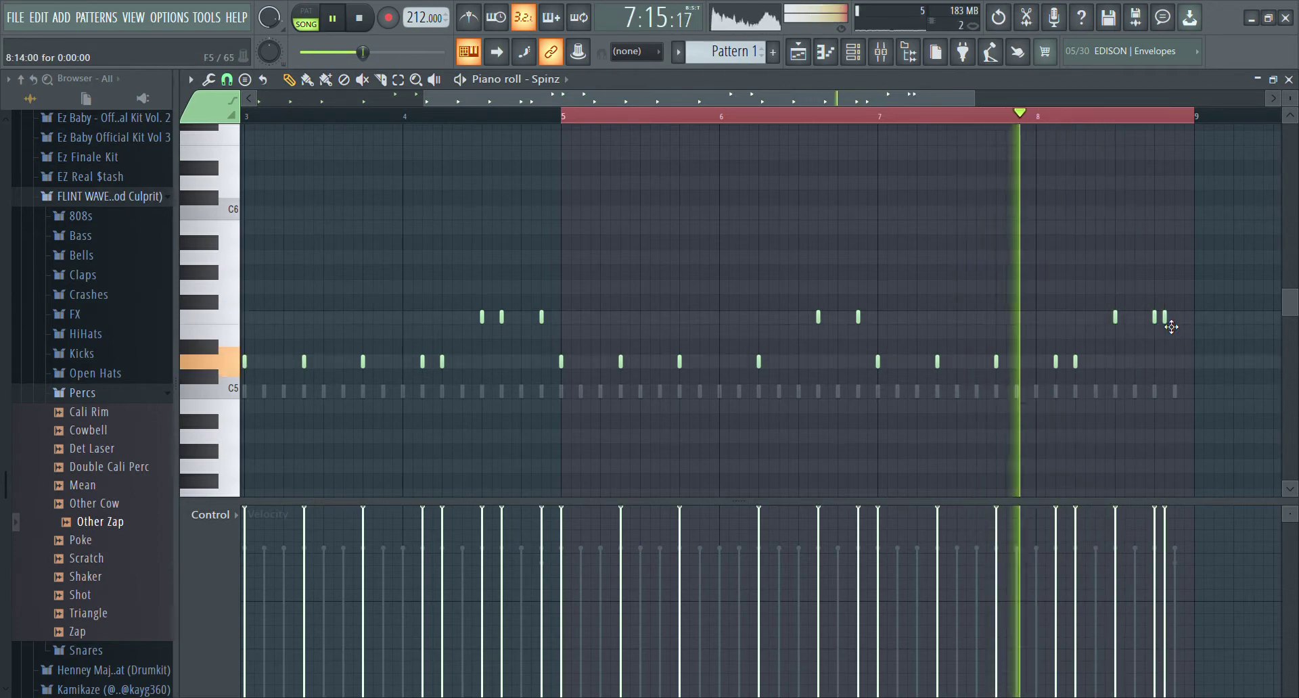
click(1175, 317)
click(1185, 317)
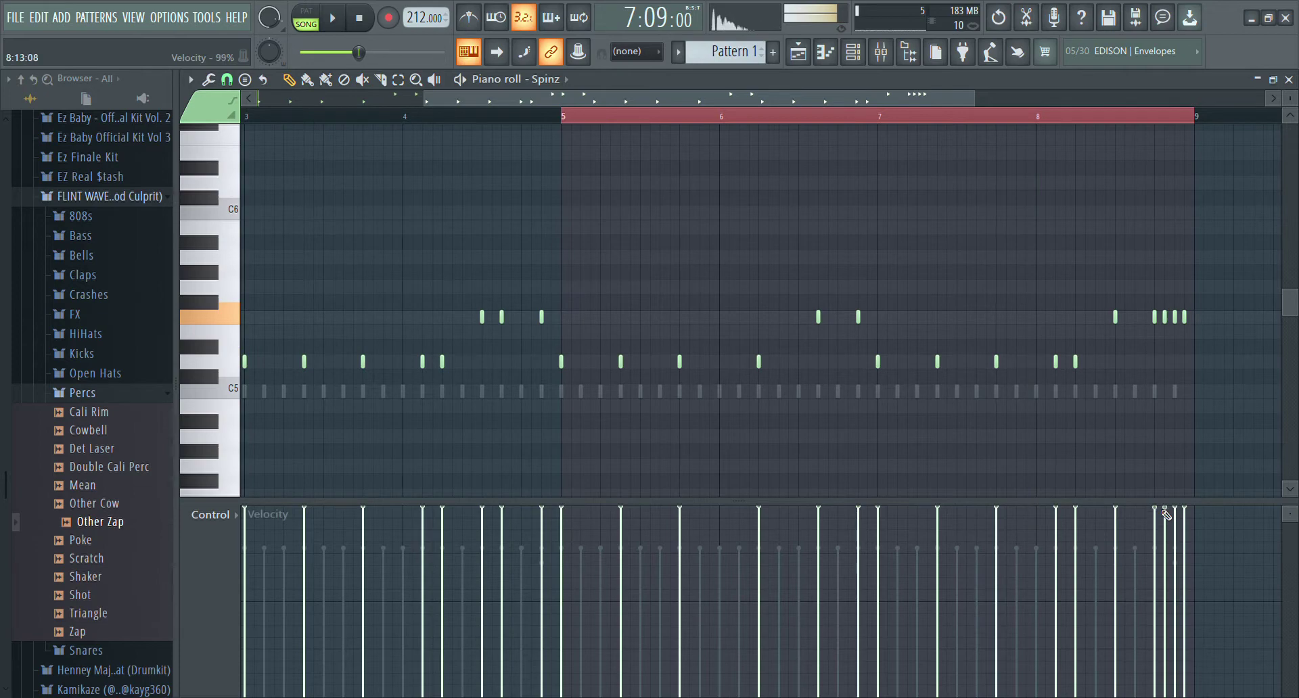
Step: Slope the velocities of the last three Spinz roll notes in bar 8 gradually downward and play the ending back
key(space)
mouse_move(1163, 511)
mouse_down()
mouse_move(1186, 523)
mouse_move(1158, 484)
mouse_up()
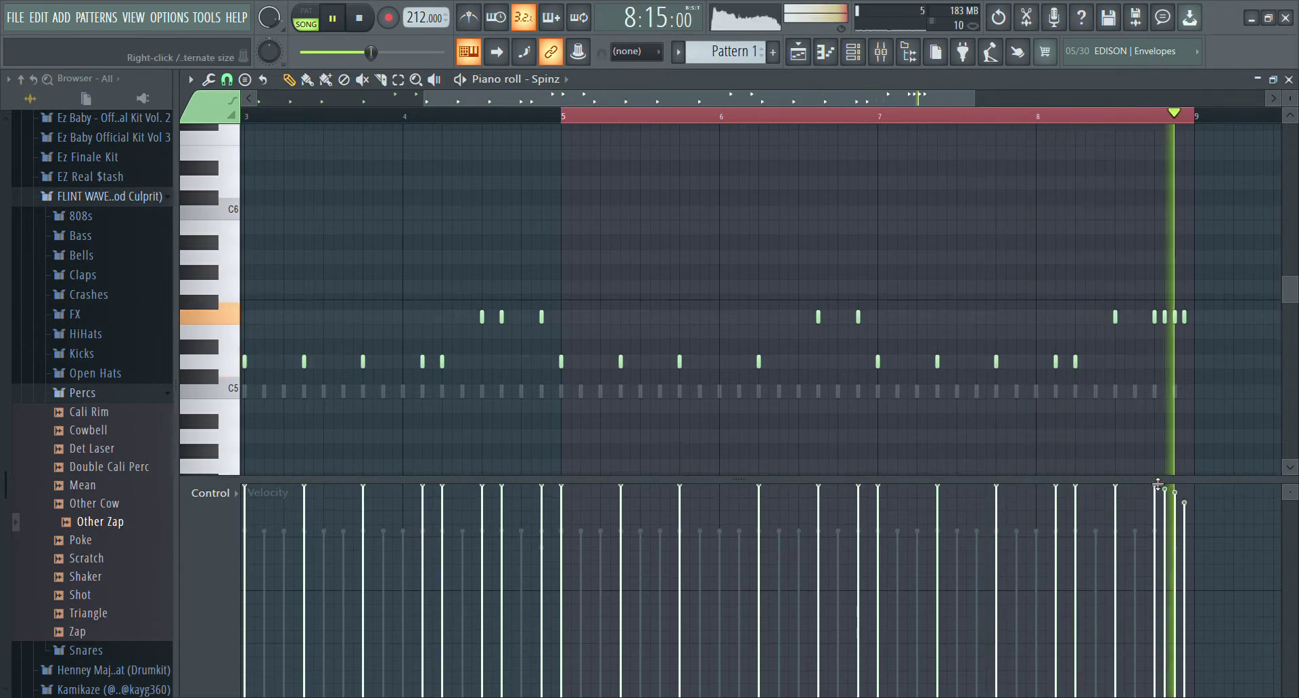
key(space)
key(space)
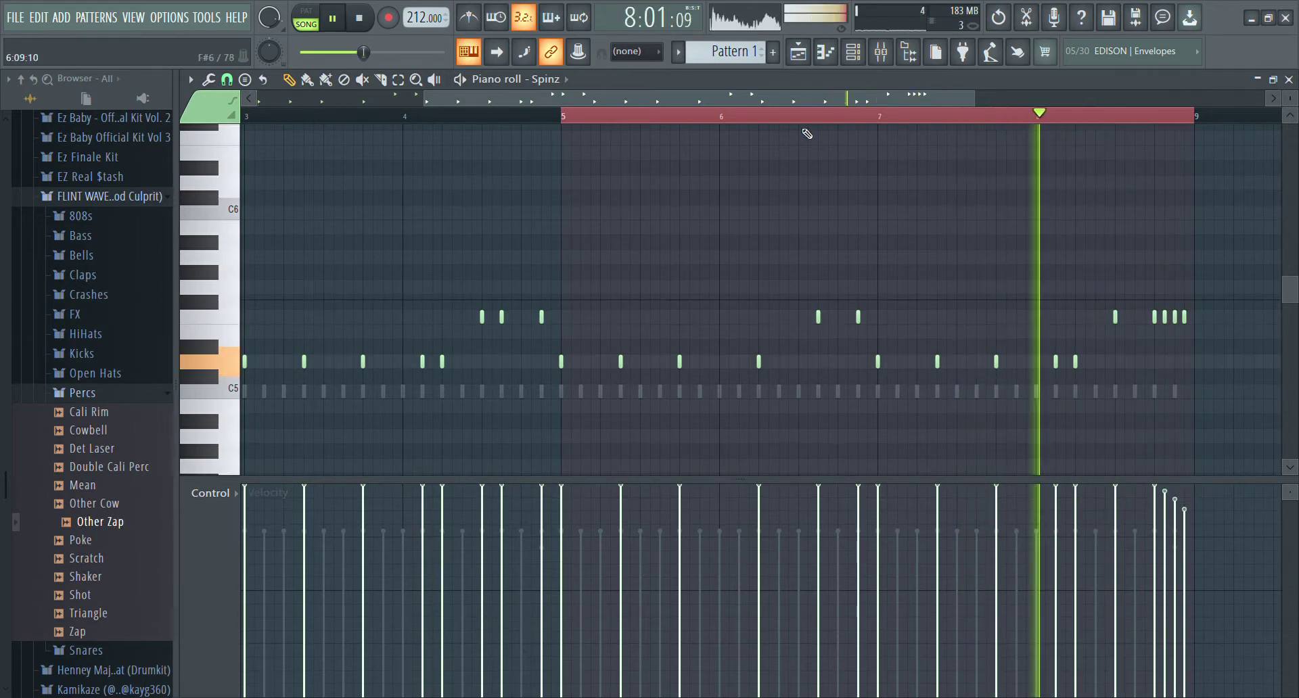
Step: Add _digit hi hat hits on steps 6 and 8 of bar 1 in the channel rack and play the pattern
drag(691, 99, 467, 101)
key(space)
key(F6)
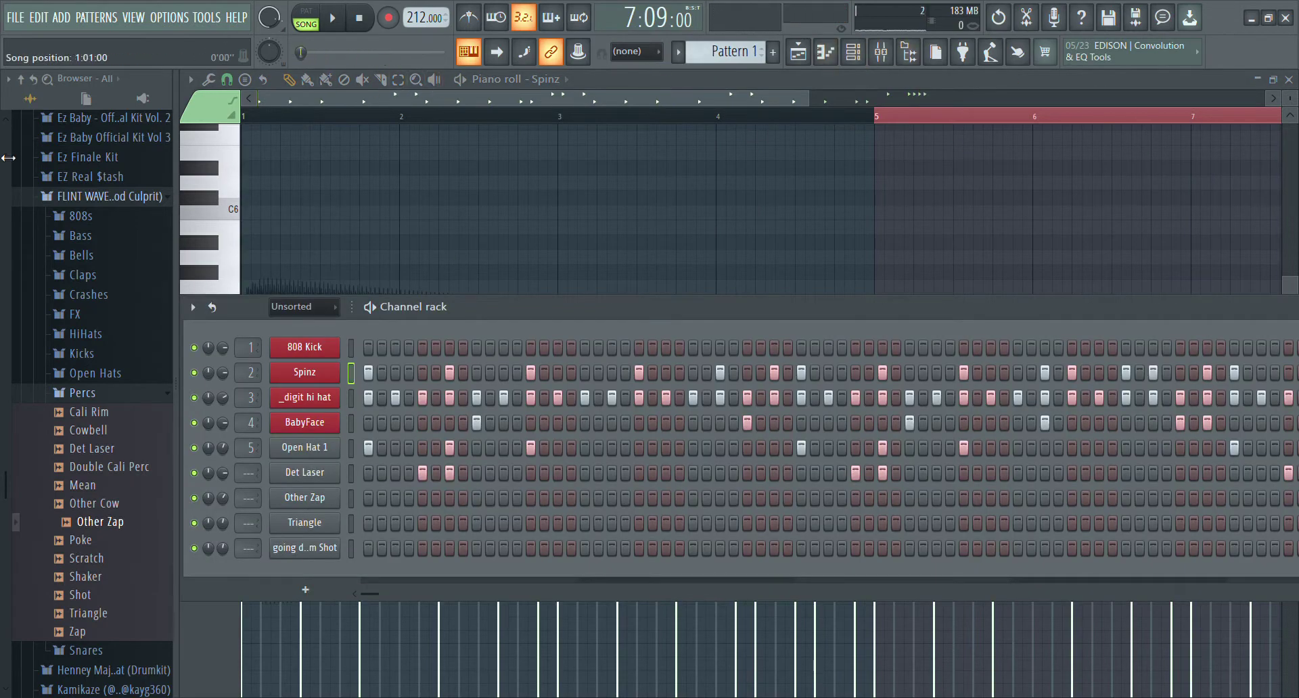
click(435, 398)
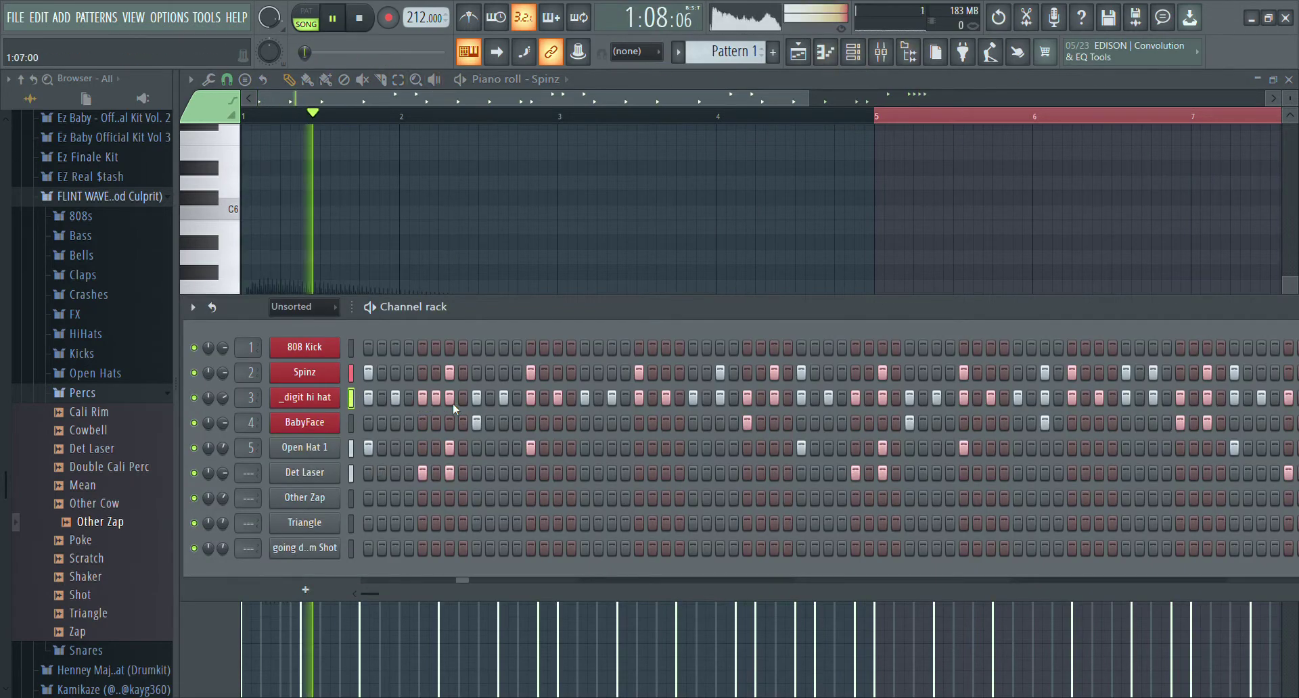
key(space)
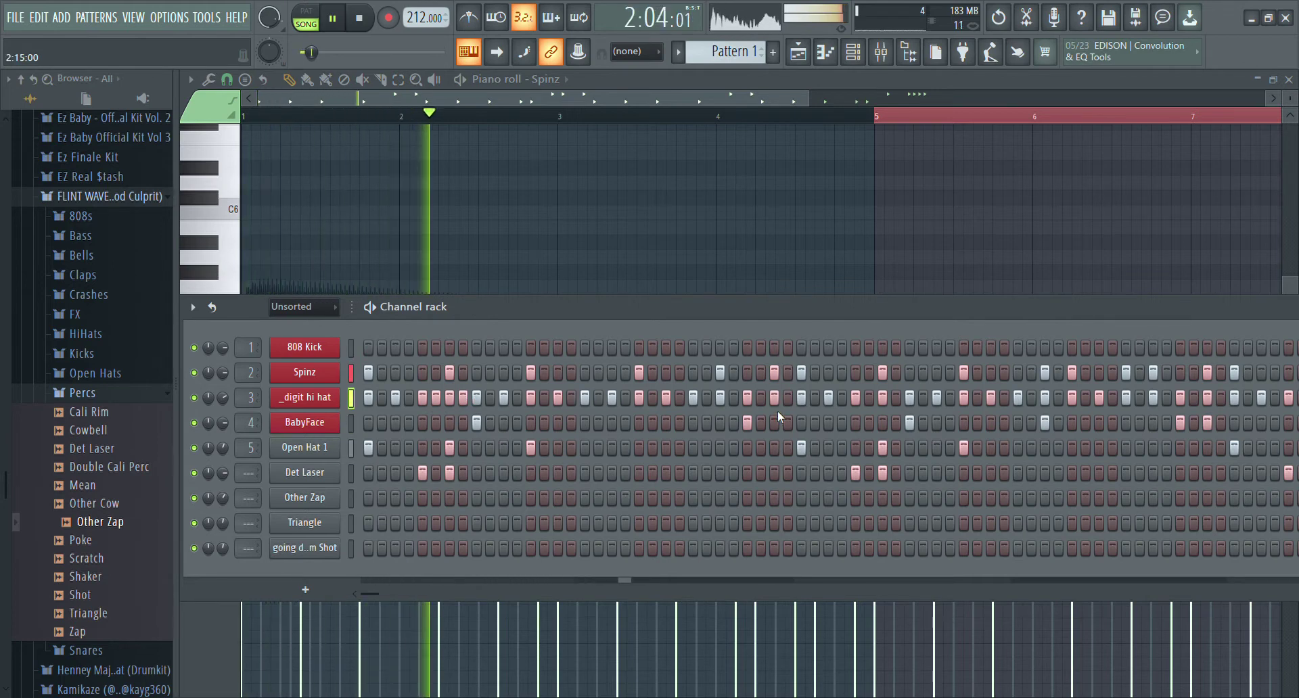
Step: Try a _digit hi hat hit on step 14 of bar 2, remove it, and add one on step 6 instead
click(761, 398)
click(761, 398)
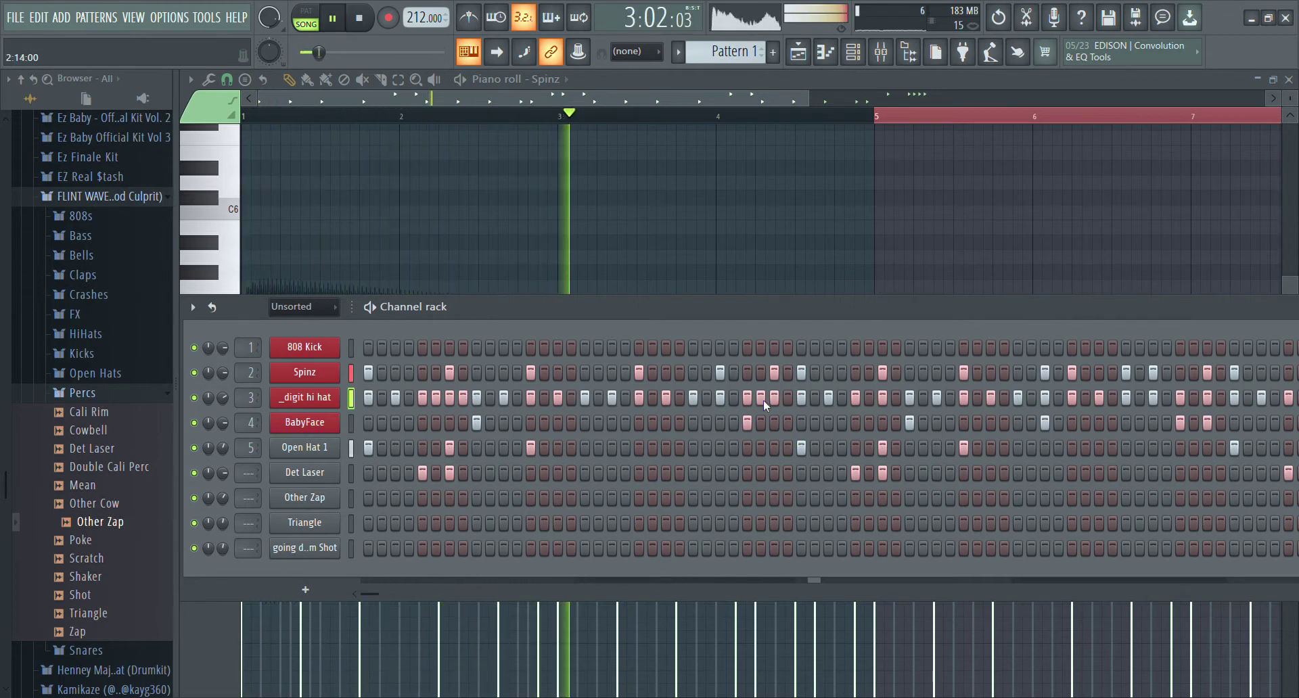
click(654, 398)
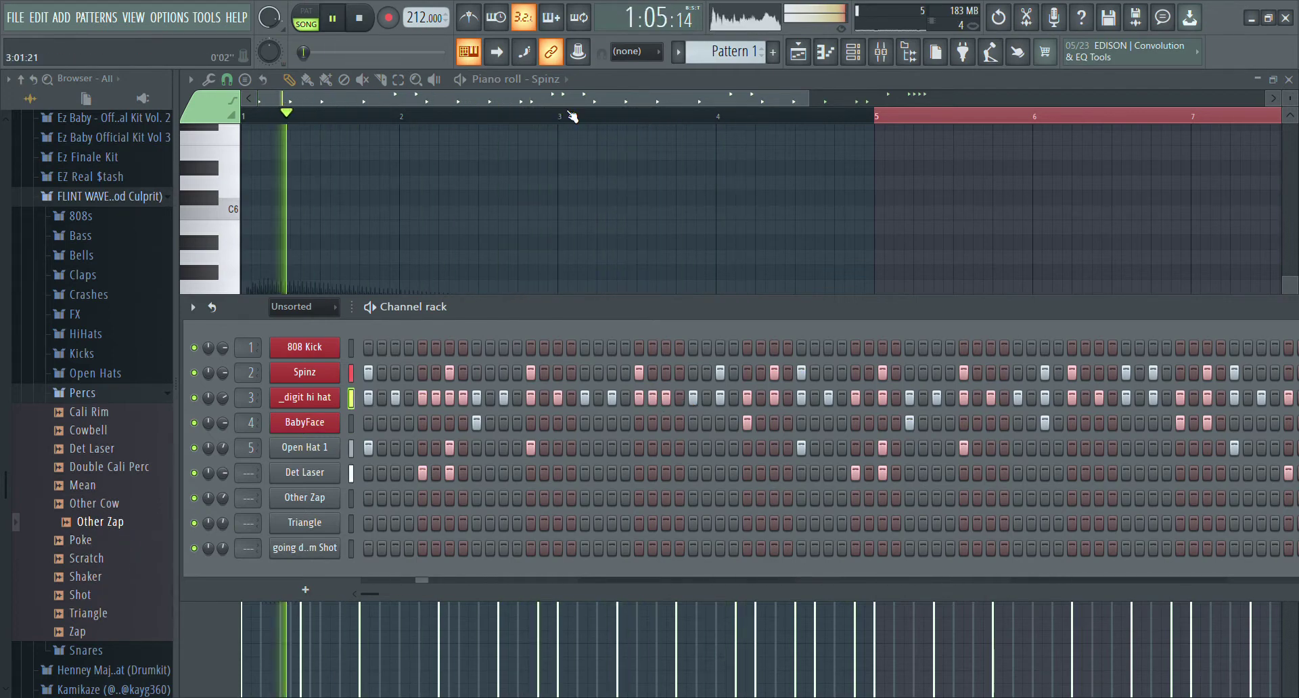
Step: Delete the _digit hi hat notes from bar 5 onward in the piano roll
click(481, 90)
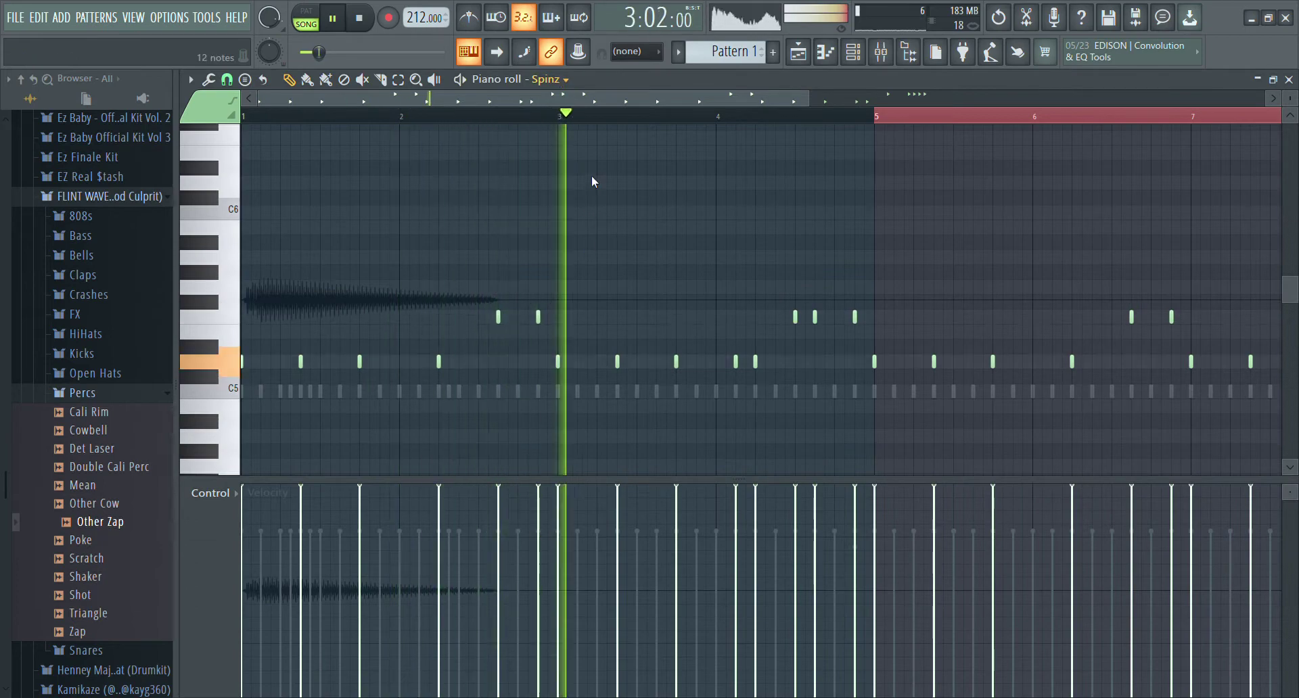
scroll(514, 80, up, 1)
key(space)
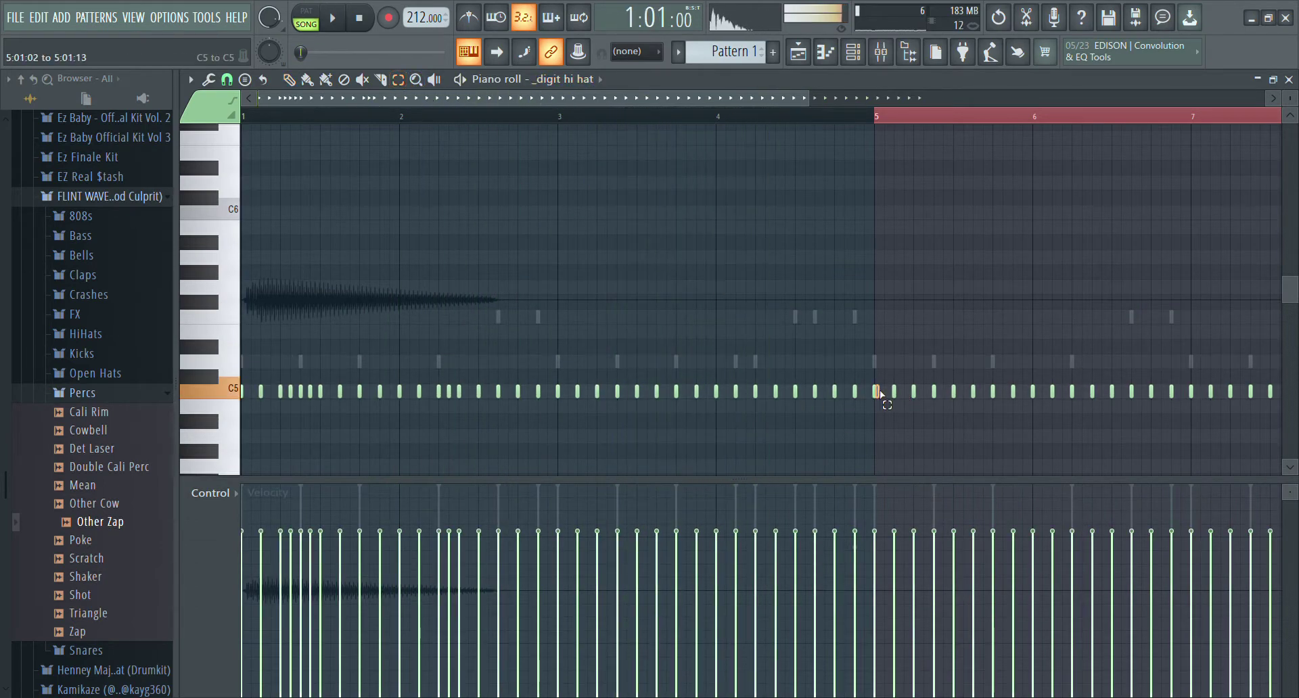
drag(879, 396, 1073, 285)
drag(778, 100, 179, 52)
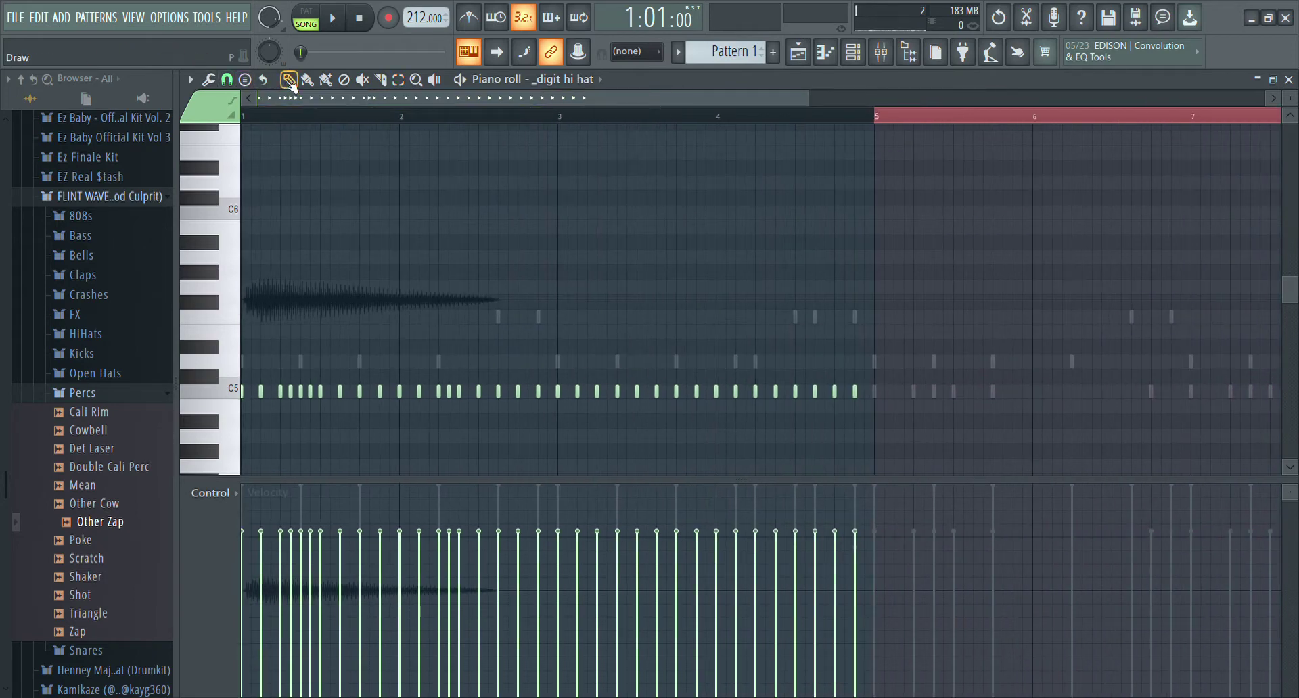
Step: Duplicate the _digit hi hat notes of bars 1–4 into bars 5–8, play them back and clear the selection
key(ctrl+a)
drag(913, 120, 883, 122)
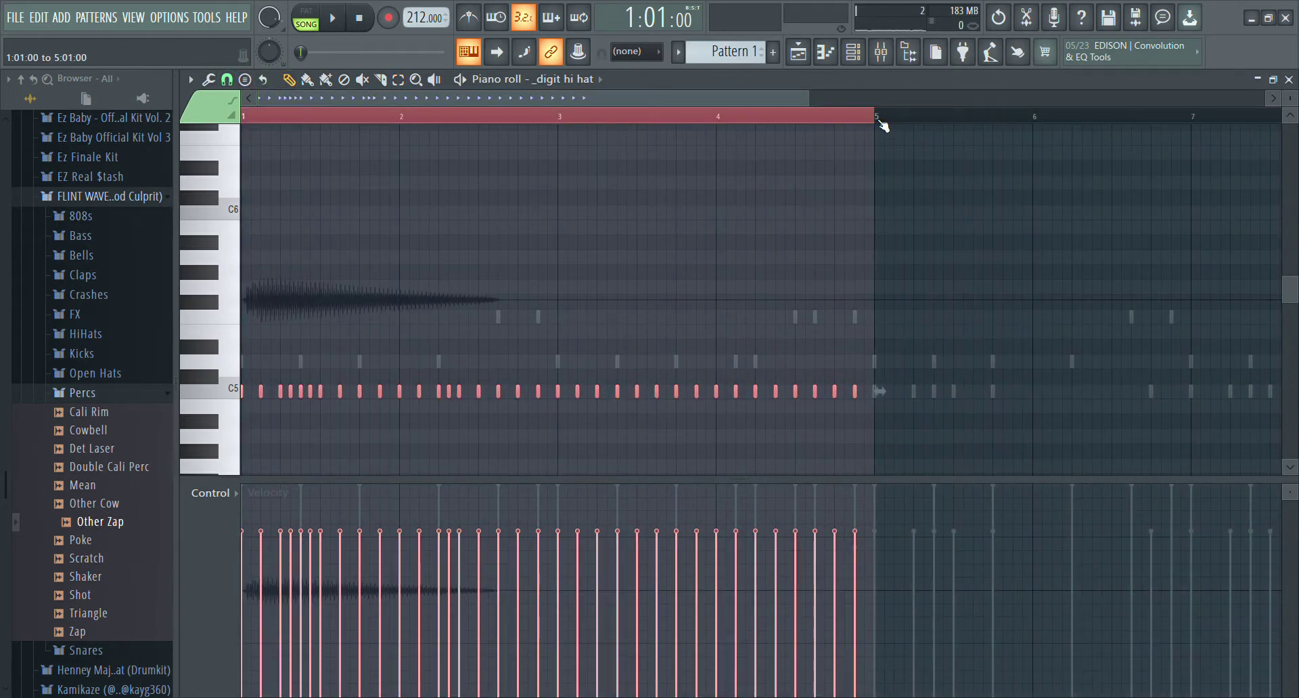
key(ctrl+b)
key(space)
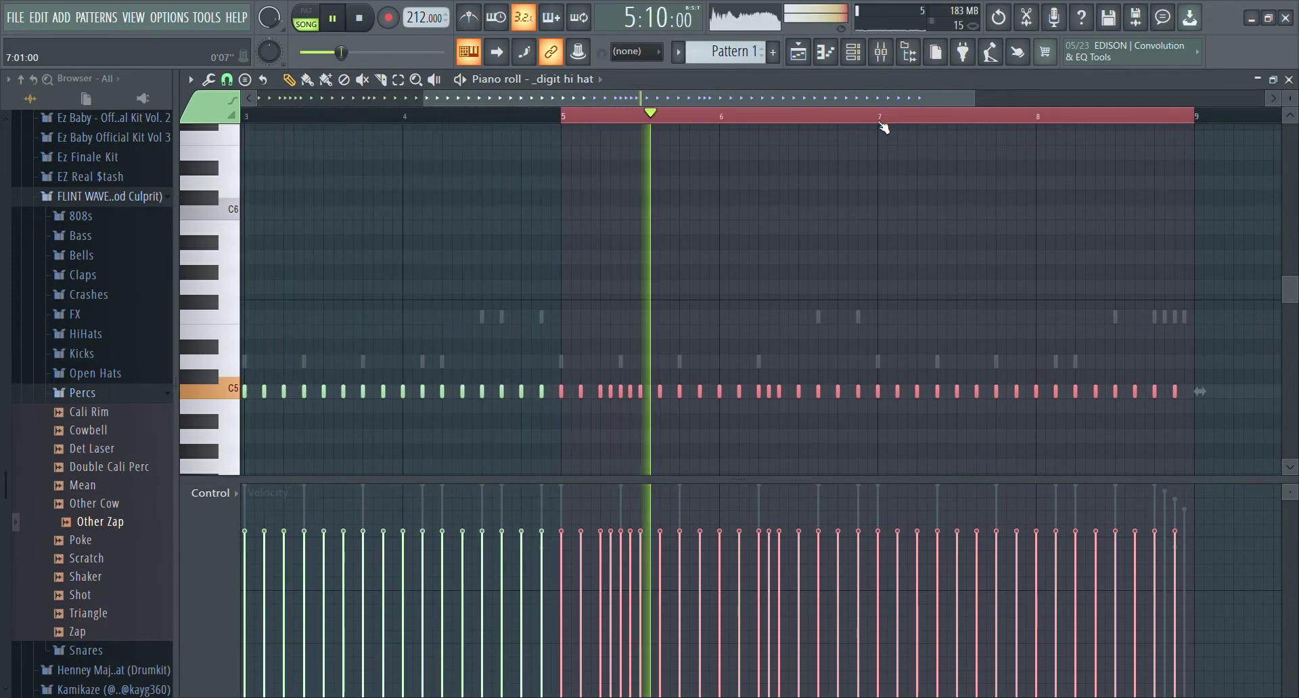
drag(561, 117, 8, 65)
right_click(942, 120)
right_click(942, 119)
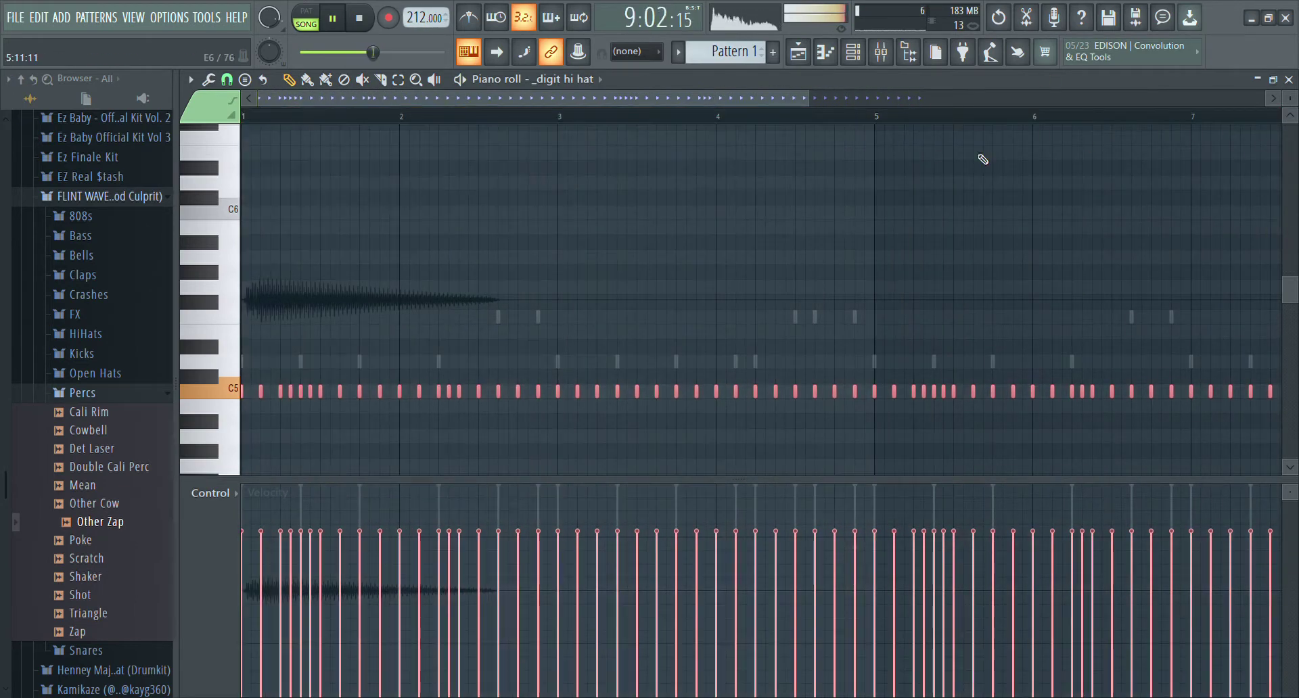
click(777, 243)
right_click(777, 243)
Step: Try a going d..m Shot hit on step 15 of bar 1 and an Other Zap hit on step 15 of bar 2
click(854, 53)
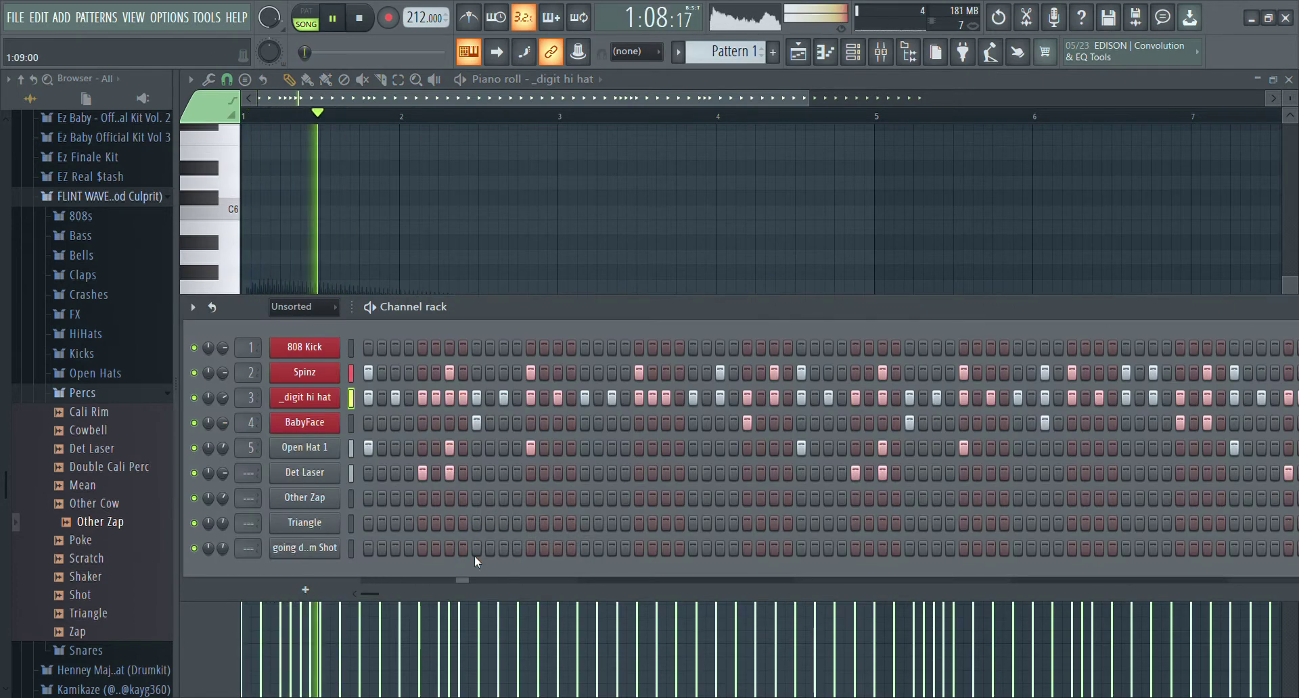
click(559, 549)
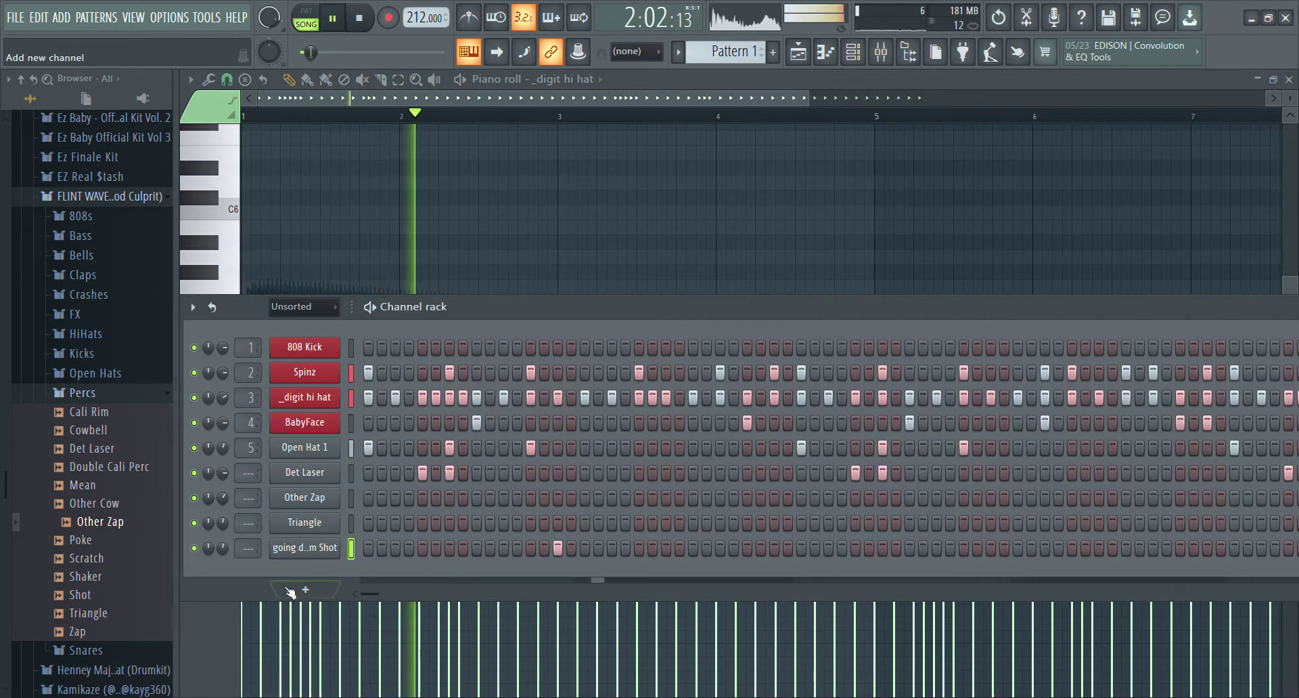
key(space)
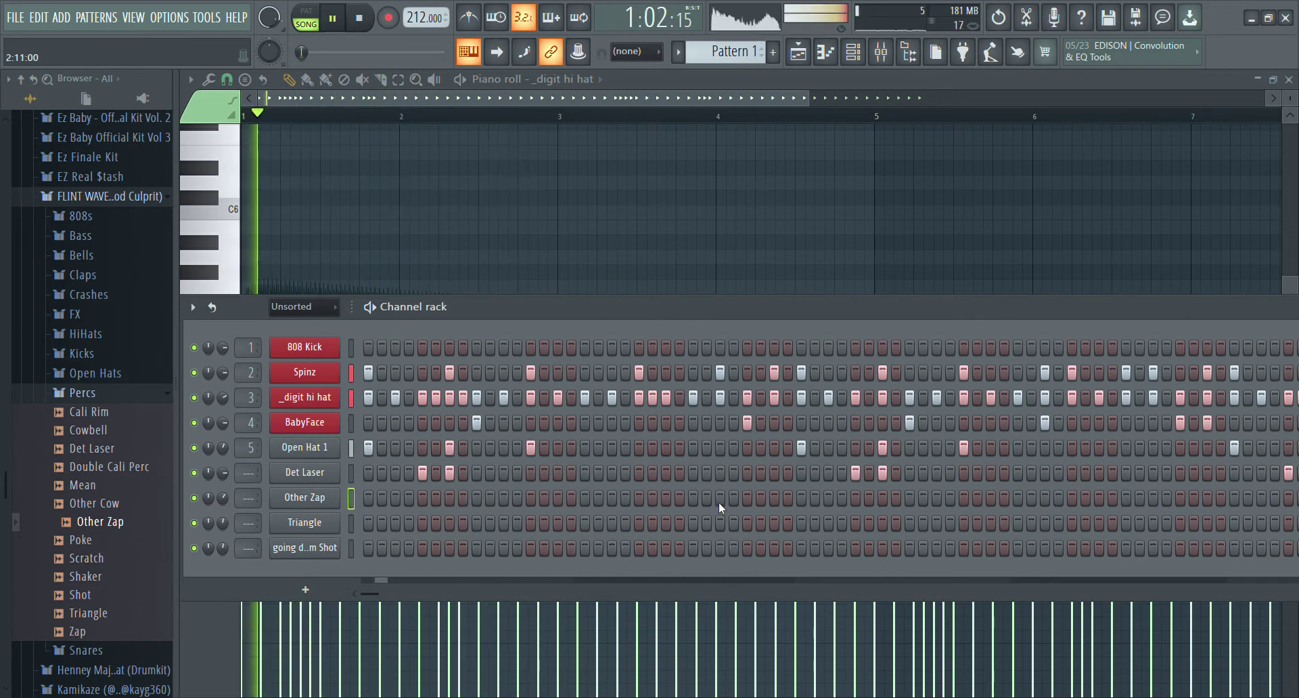
click(774, 498)
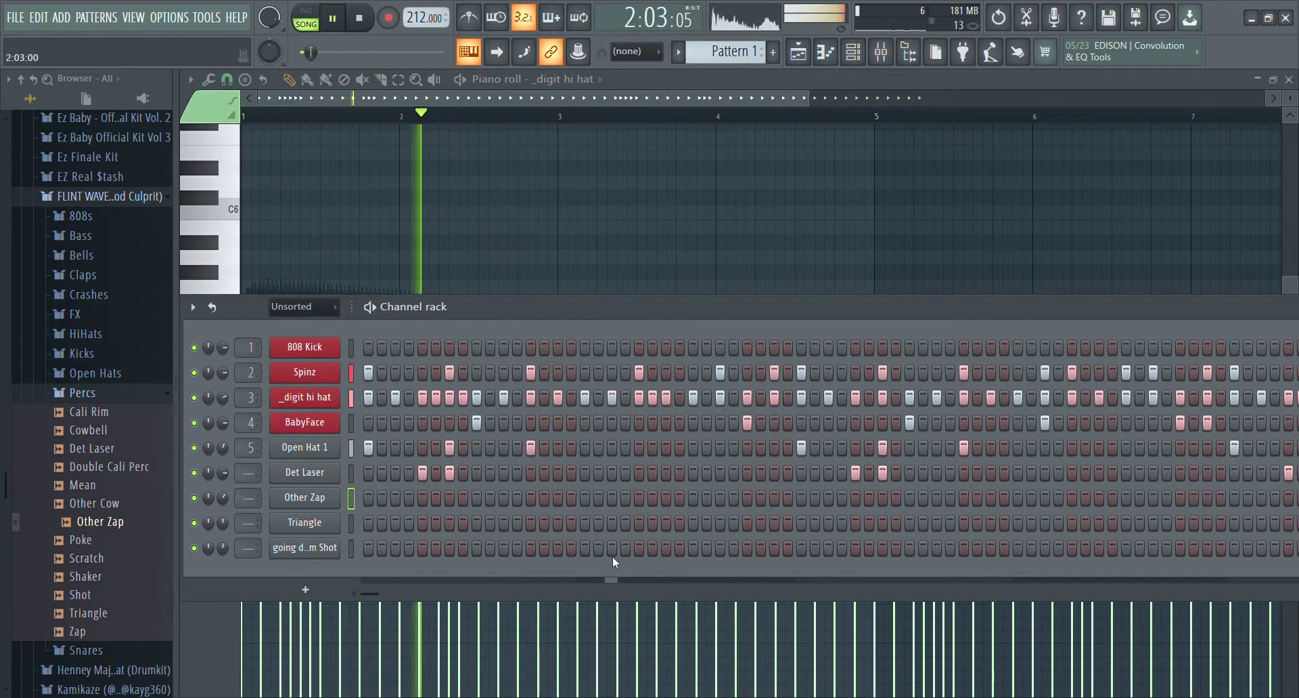
Step: Place a going d..m Shot hit on step 3 of bar 1 and try another on step 7 of bar 2
key(space)
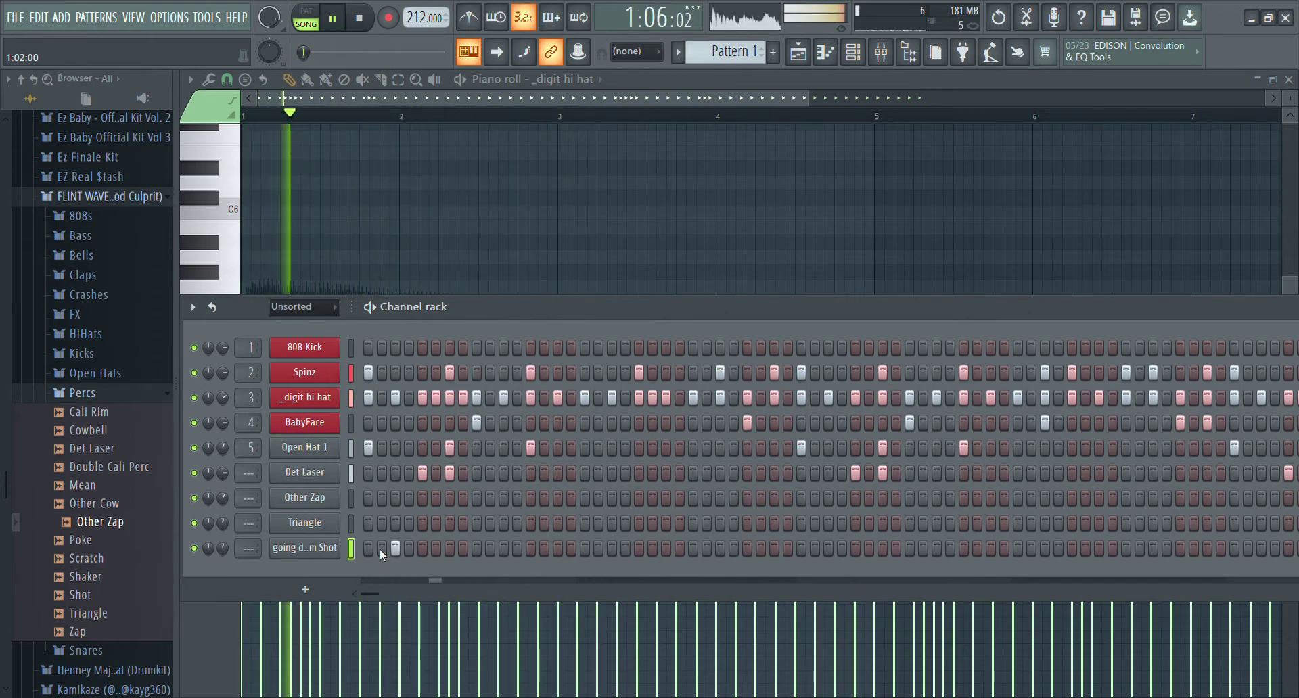
key(space)
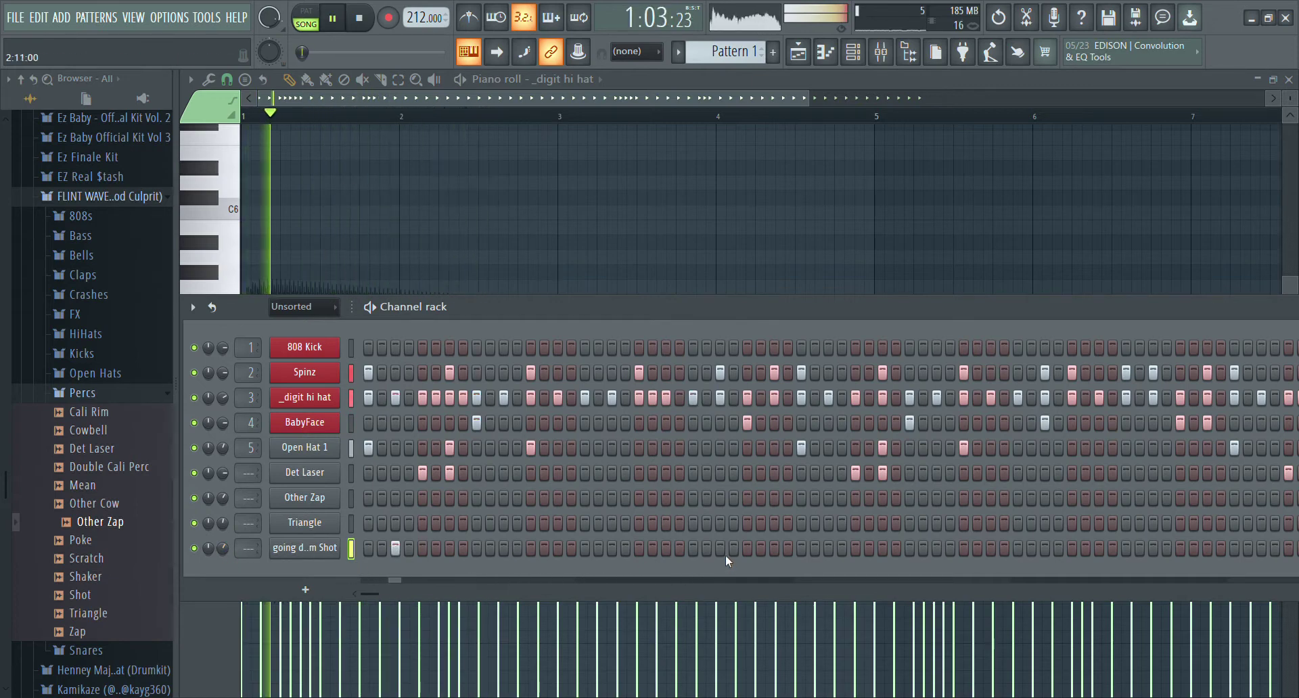
click(666, 549)
key(space)
click(666, 548)
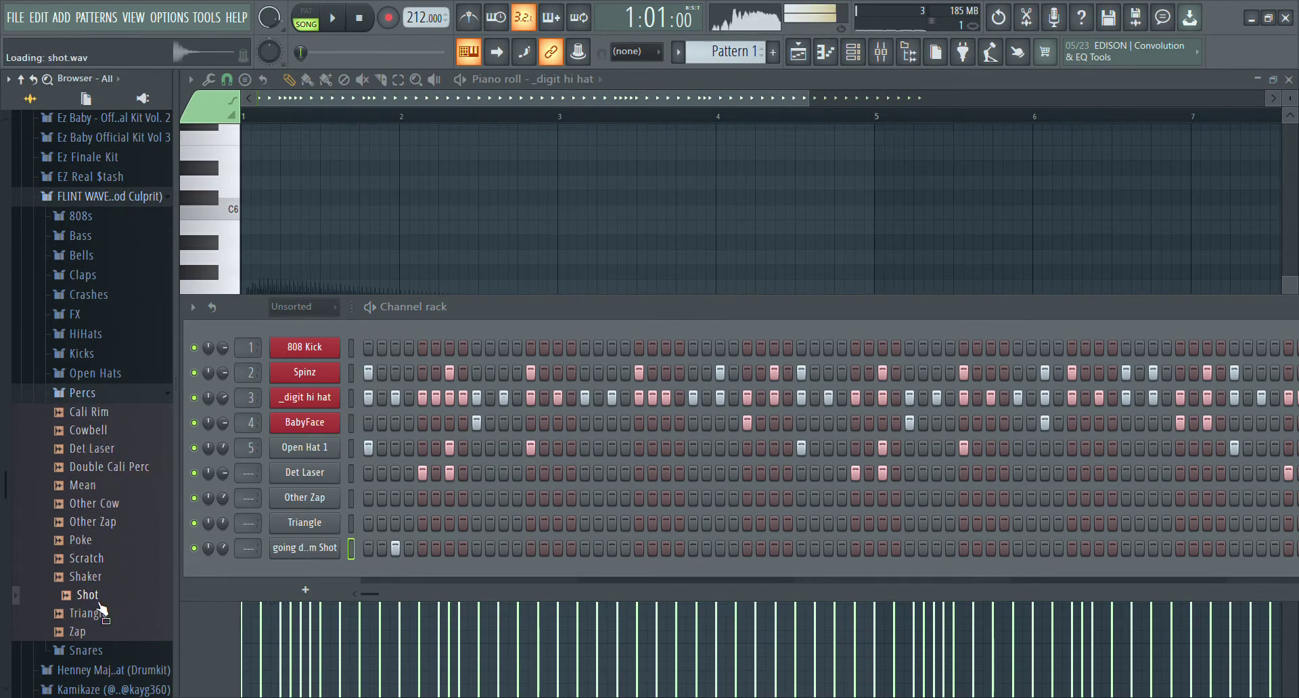
Step: Load the Shaker sample as a new channel, place a hit on step 5 of bar 1 and adjust its sample start
drag(294, 561, 295, 564)
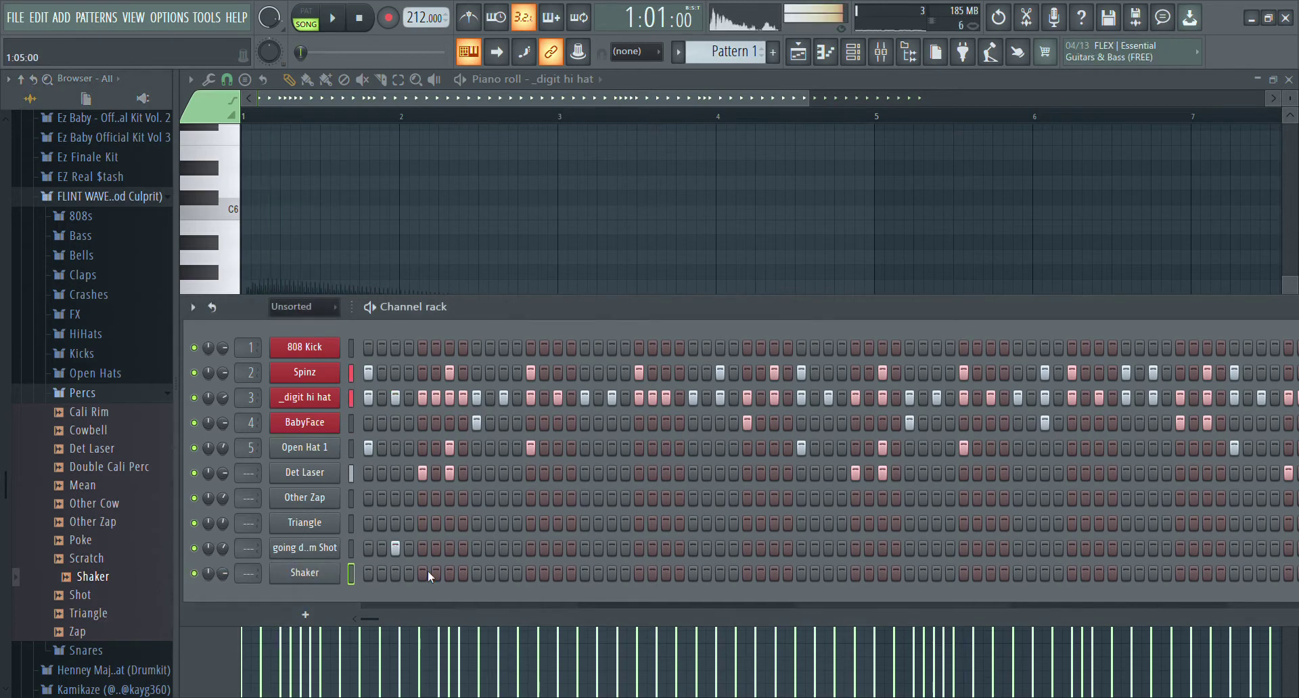
click(313, 575)
drag(493, 430, 493, 426)
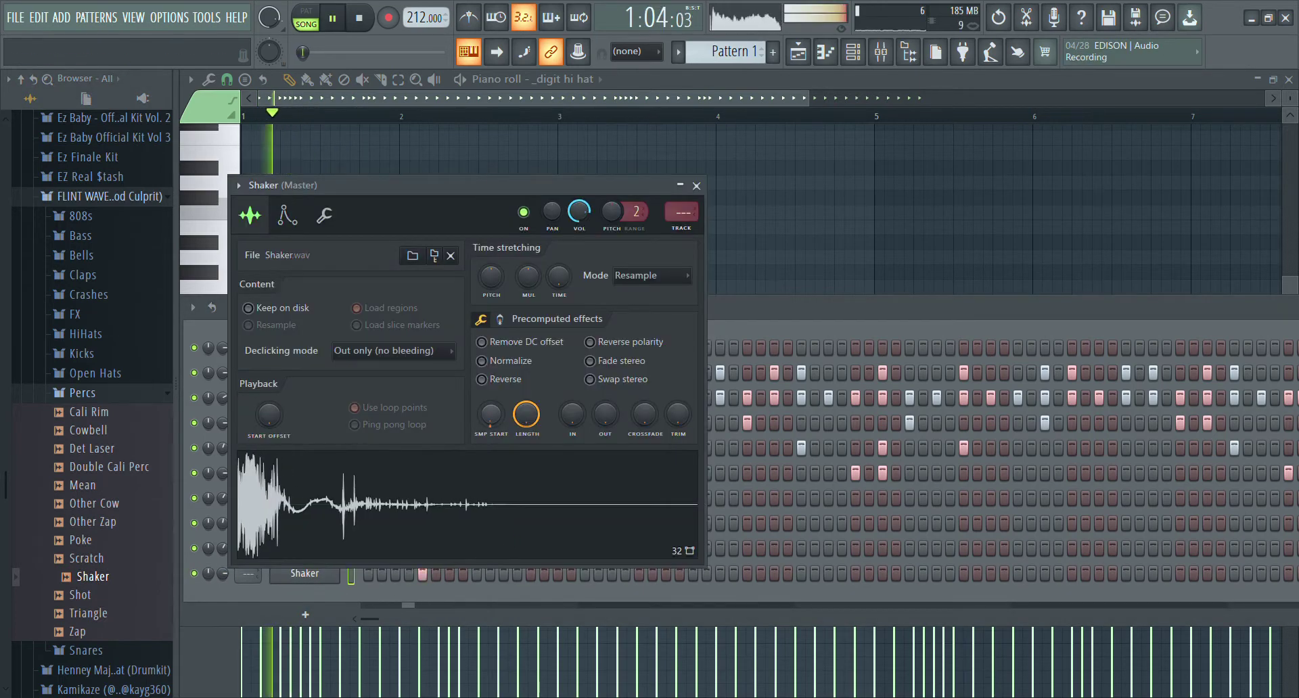
Step: Add Shaker hits on step 5 of bars 2, 3 and 4
key(space)
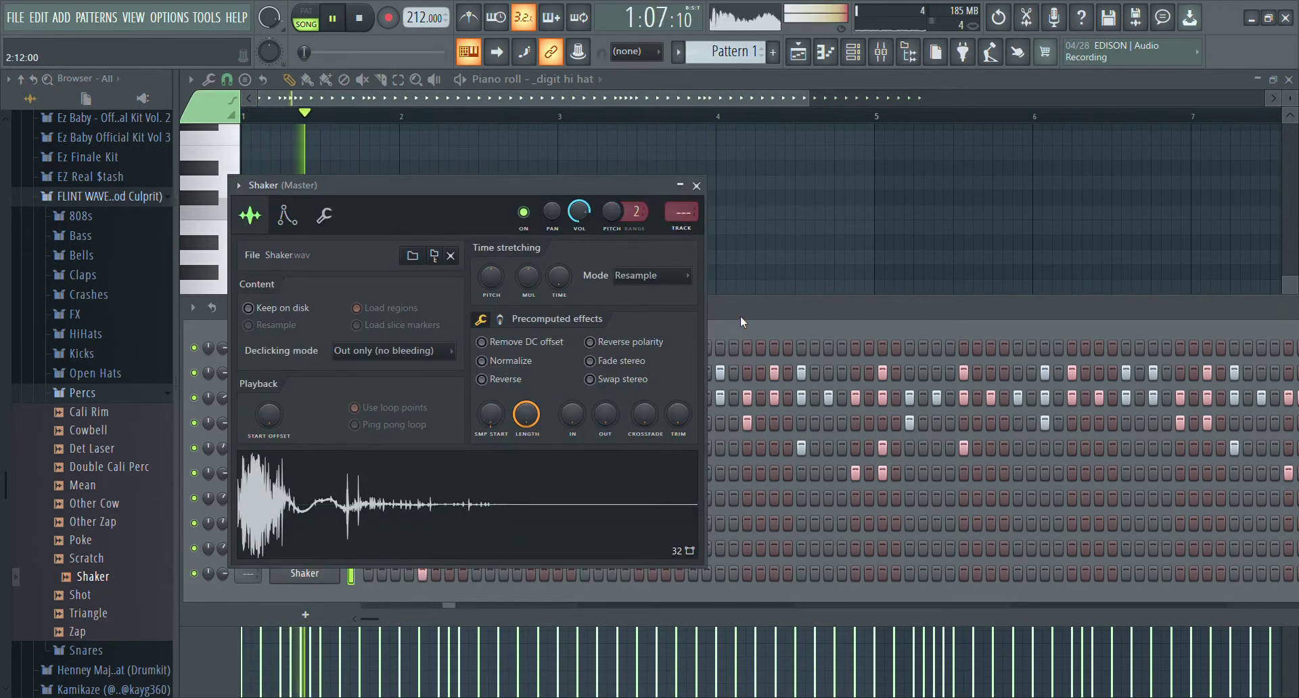
click(741, 316)
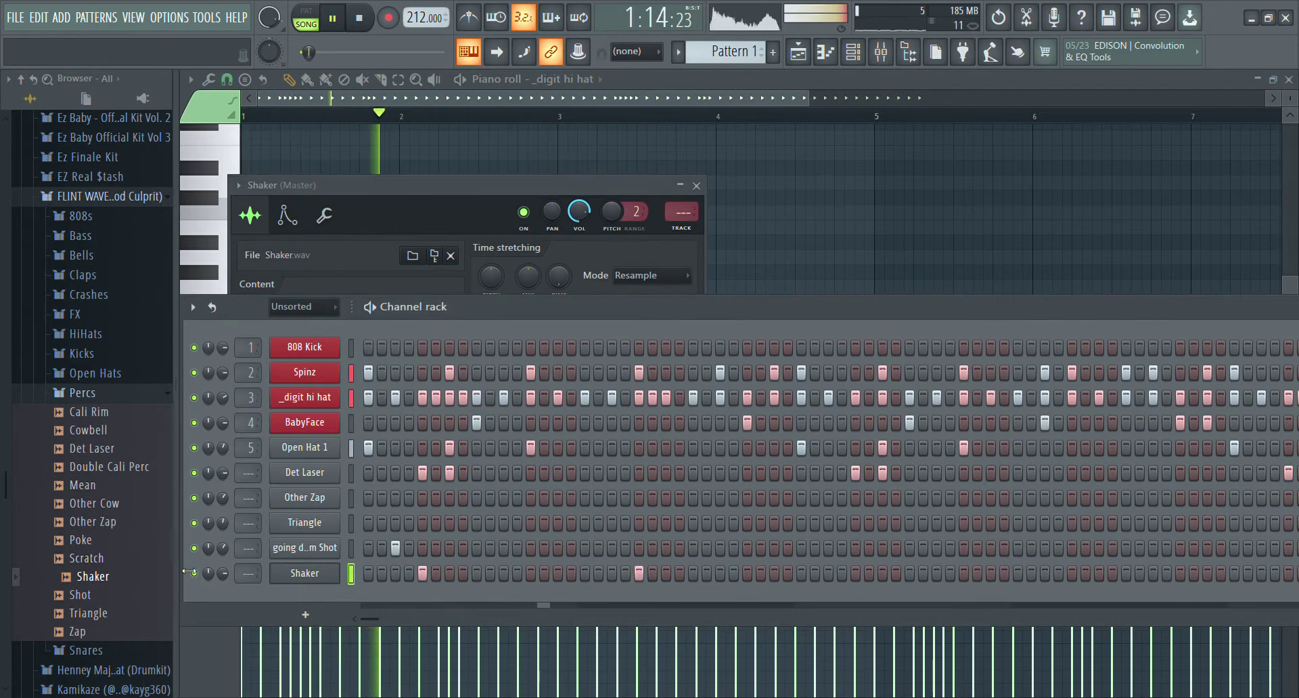
scroll(224, 575, down, 5)
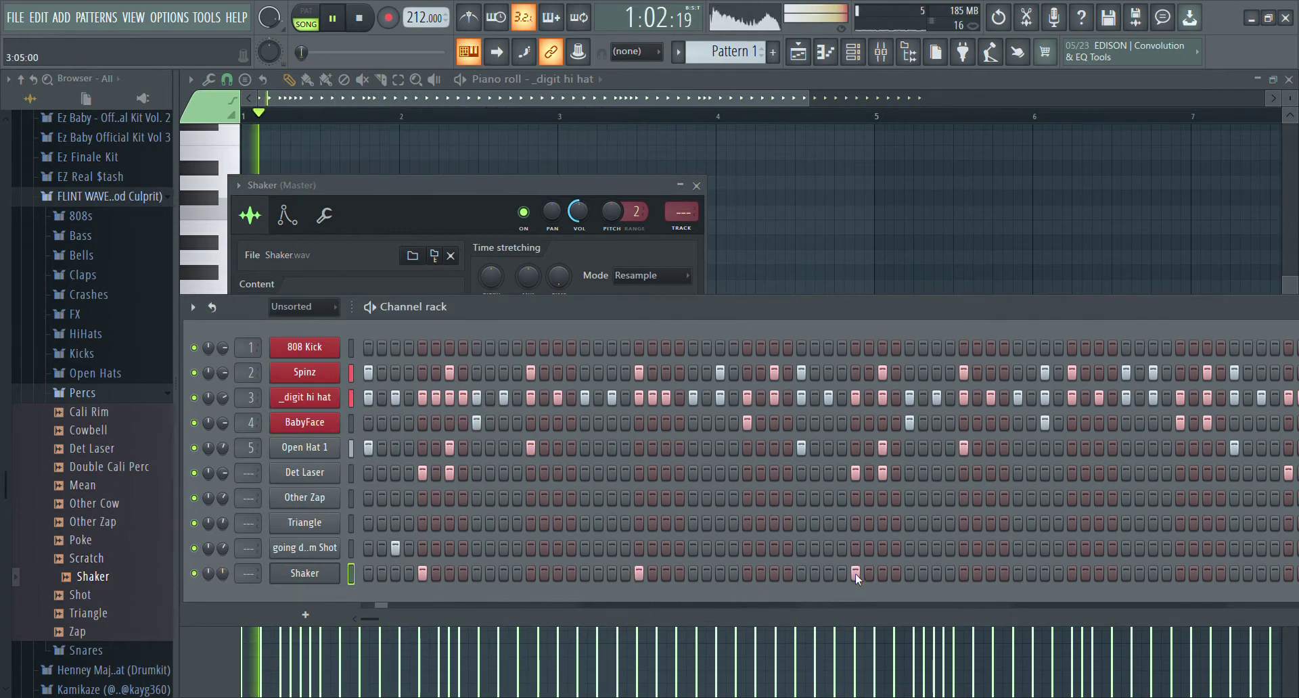
Step: Duplicate the Shaker notes of bars 1–4 into bars 5–8
key(F7)
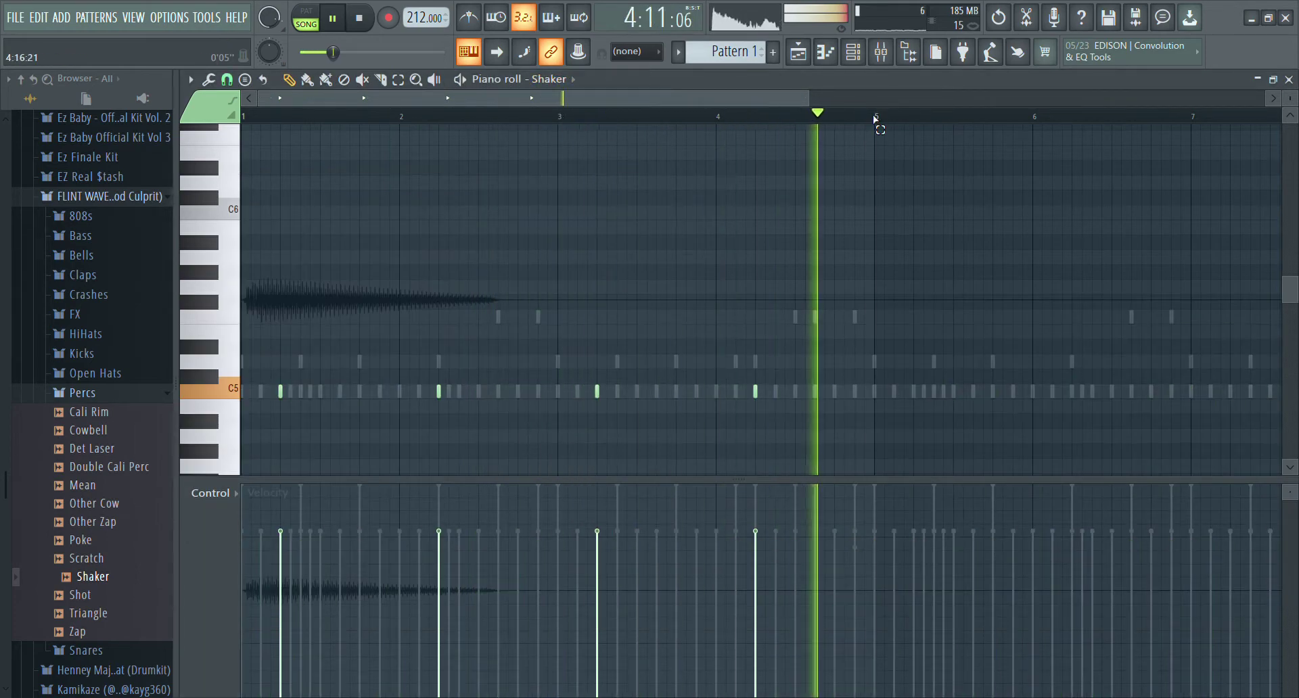
drag(879, 117, 2, 252)
key(ctrl+b)
click(880, 51)
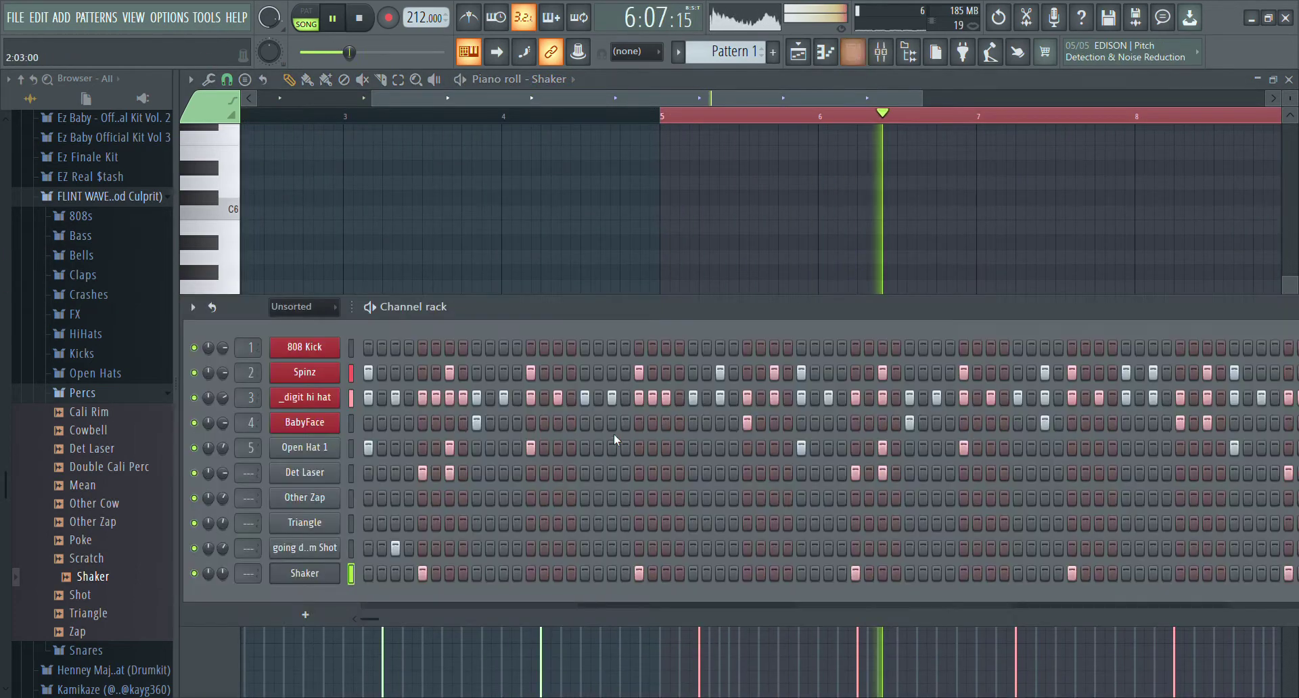
Step: Add going d..m Shot hits on step 15 of bar 2 and steps 1, 5, 9 and 13 of bar 4
key(space)
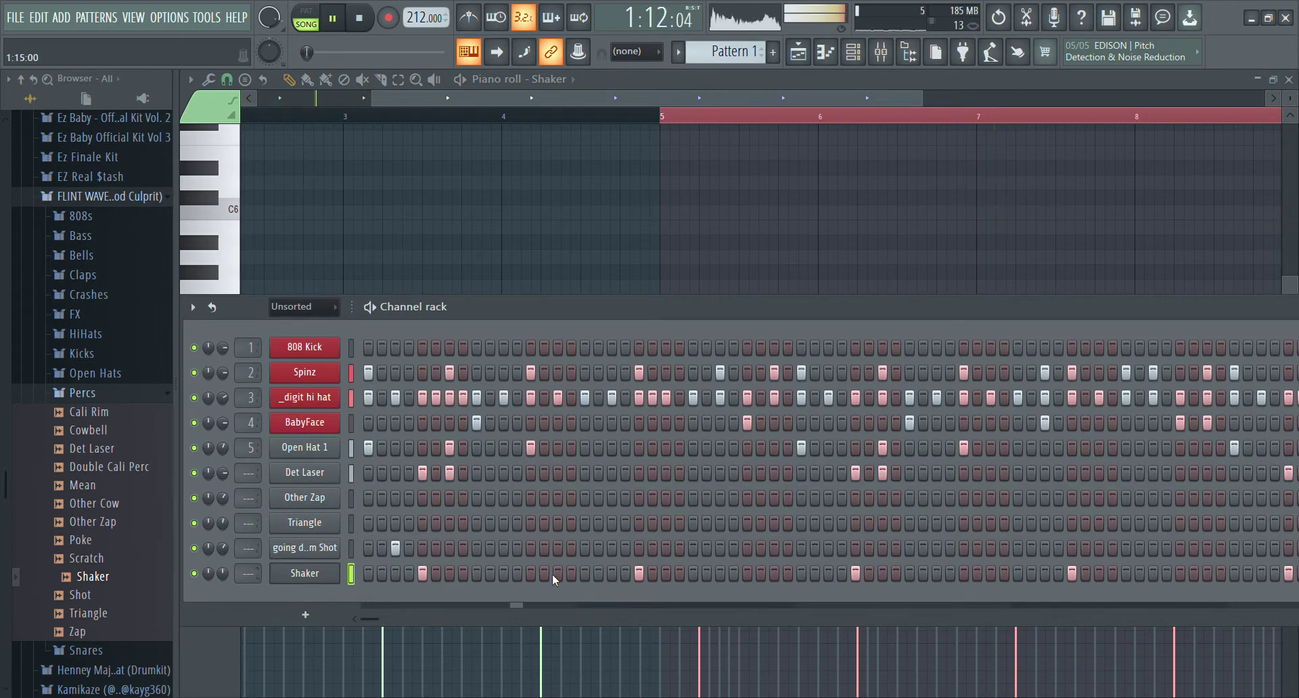
click(758, 549)
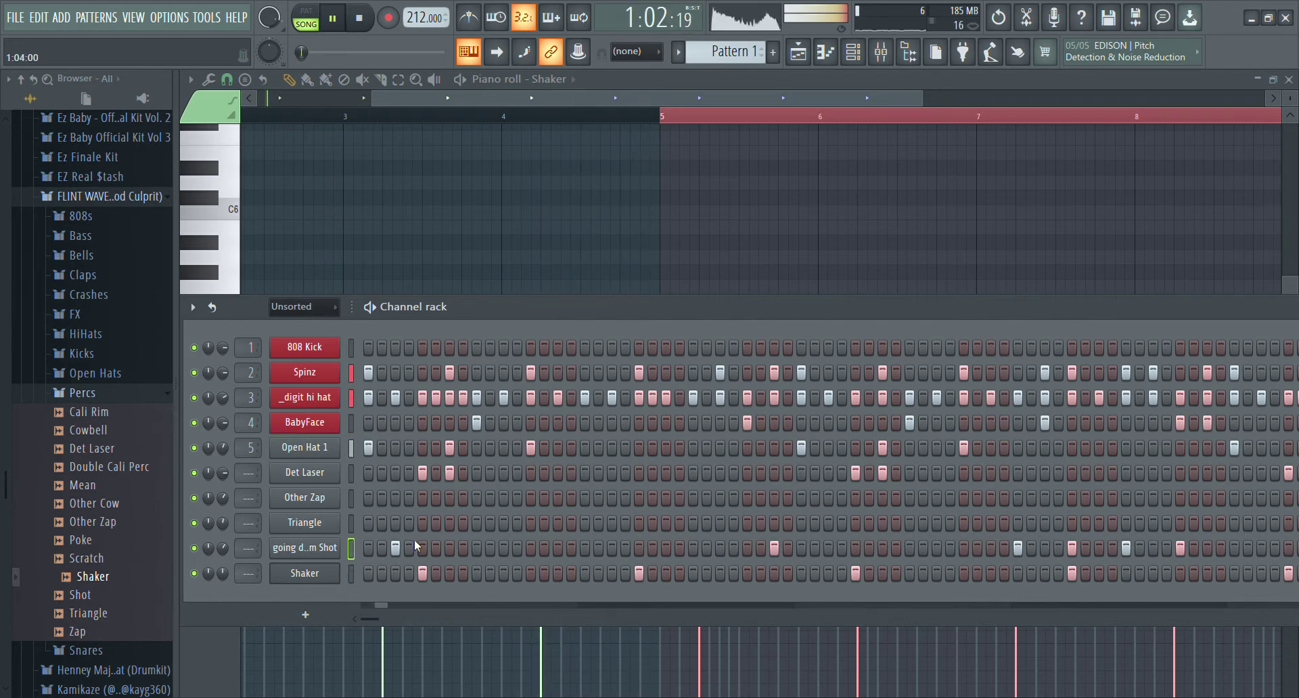
click(368, 523)
key(space)
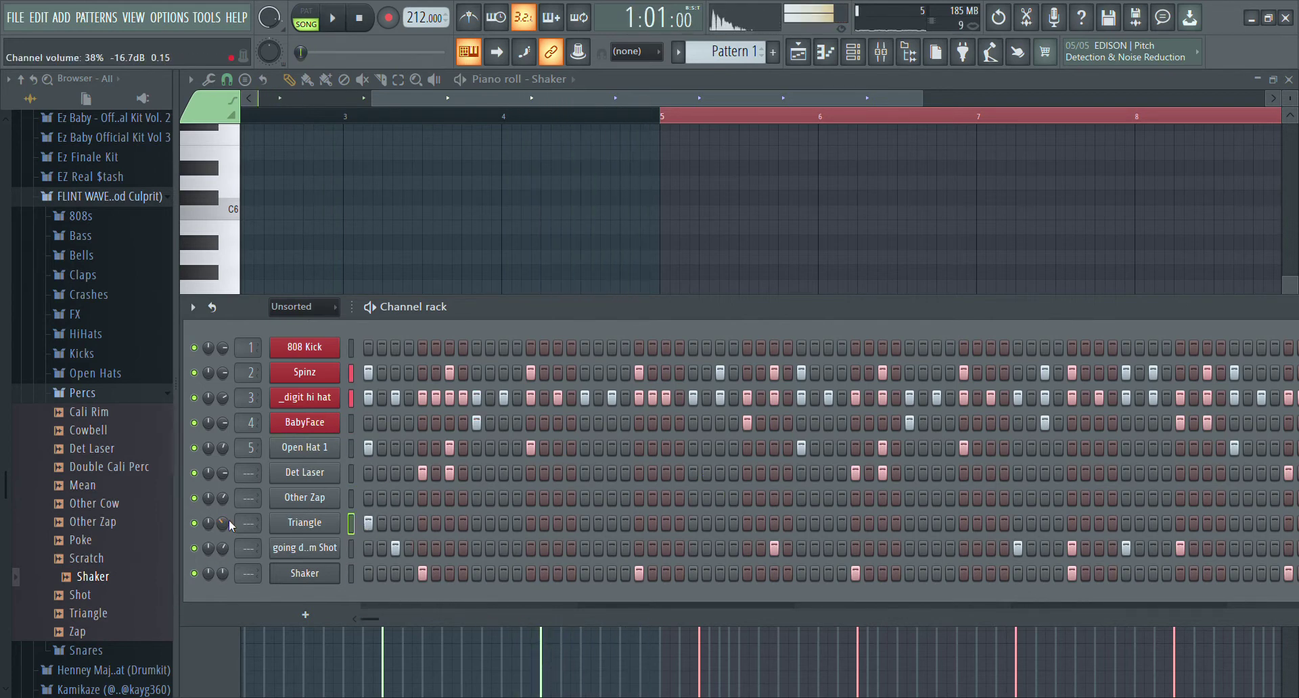
key(space)
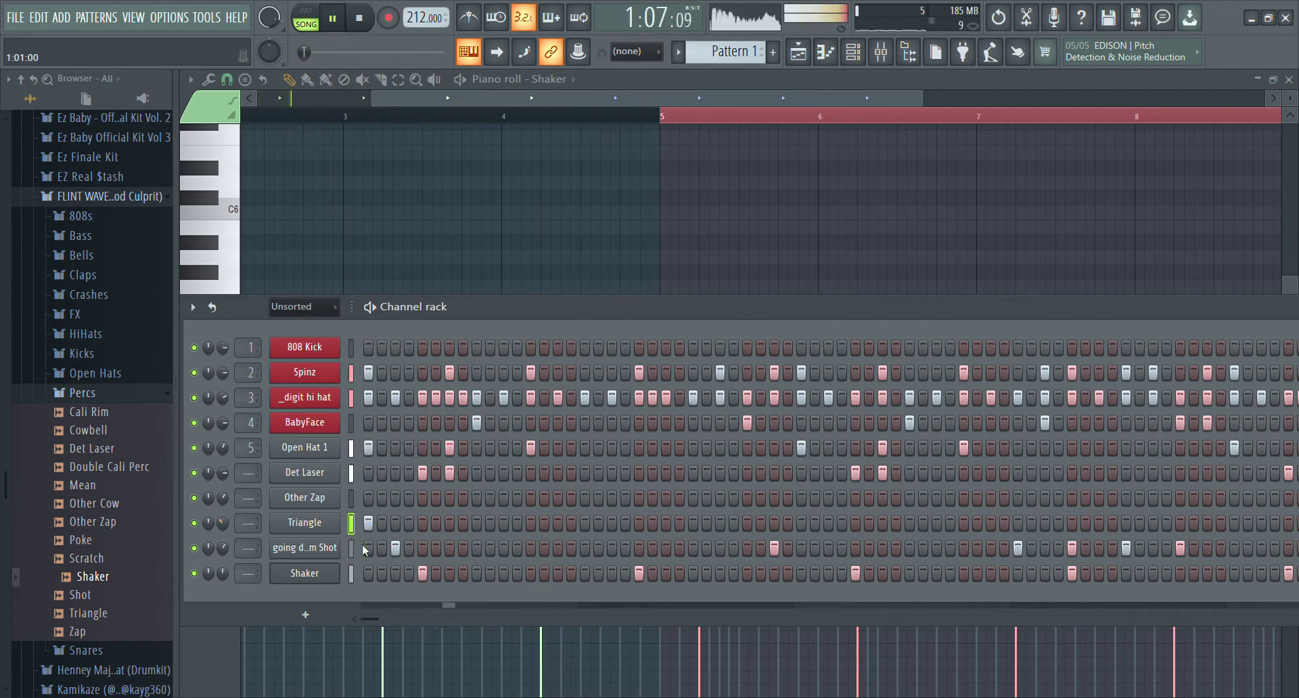
scroll(224, 525, up, 2)
key(space)
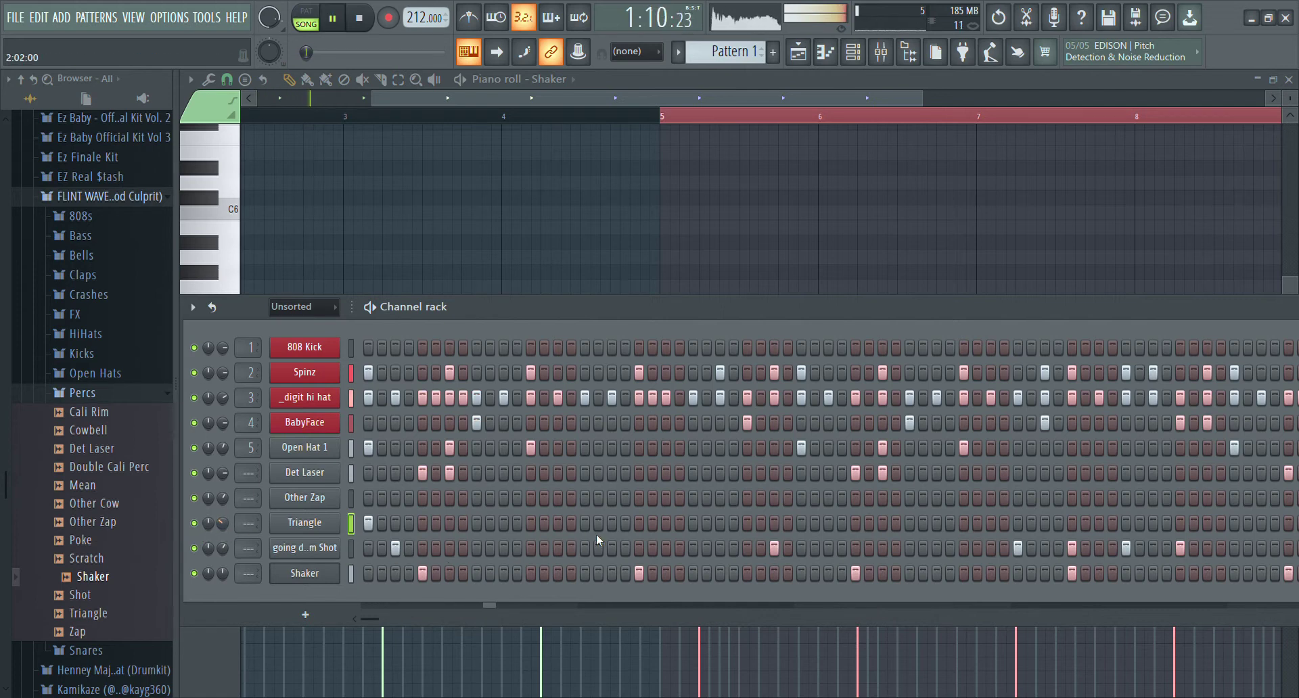
click(802, 522)
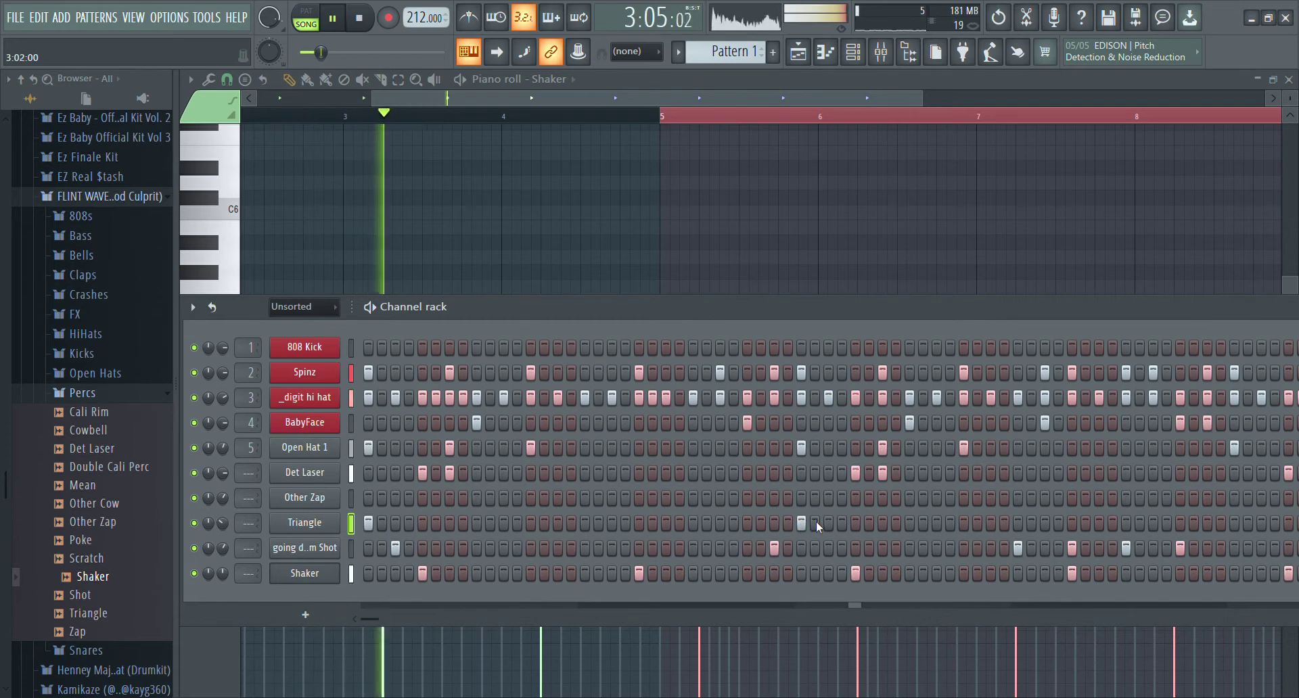
Step: Duplicate the Triangle notes of bars 1–4 into bars 5–8
click(827, 55)
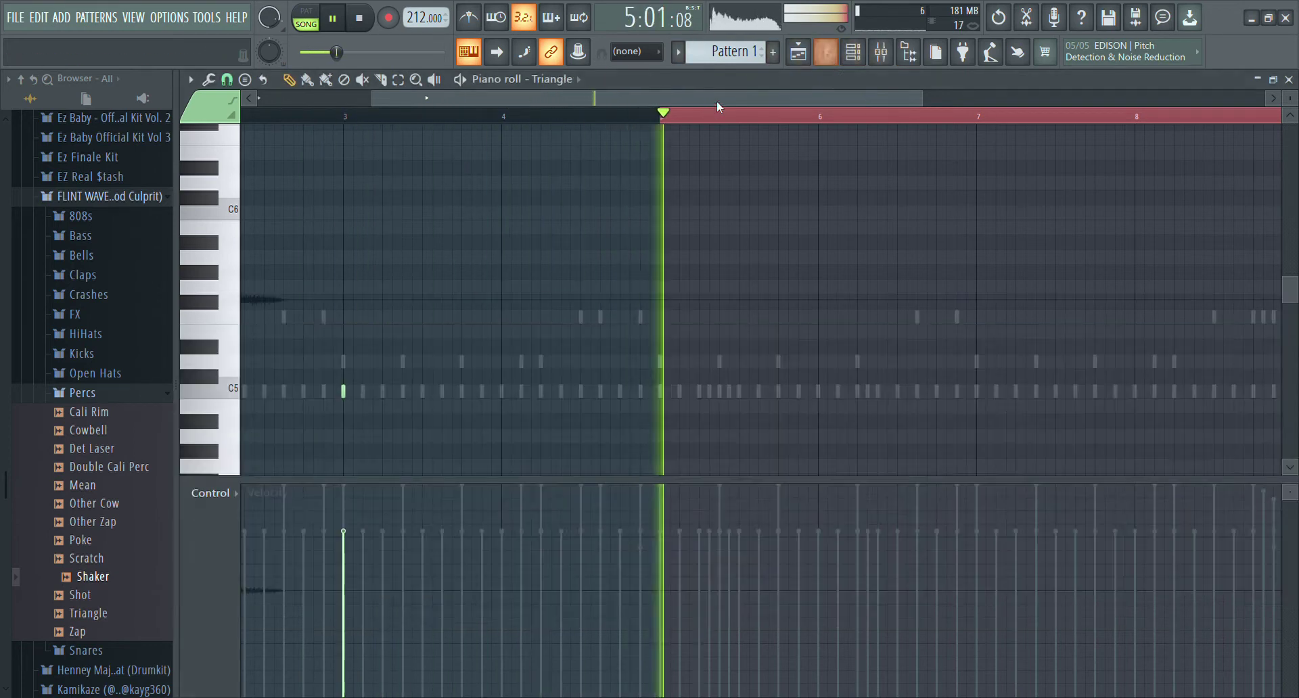
drag(637, 115, 8, 48)
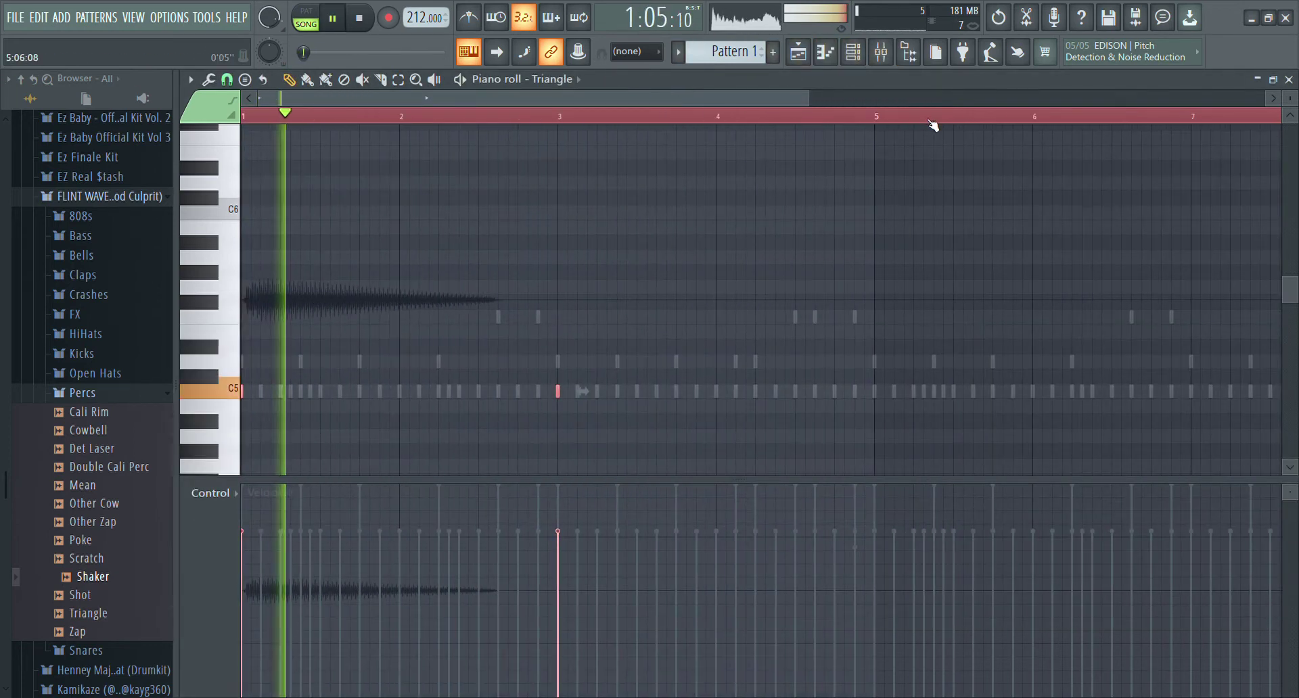
drag(932, 120, 880, 118)
key(ctrl+b)
key(F6)
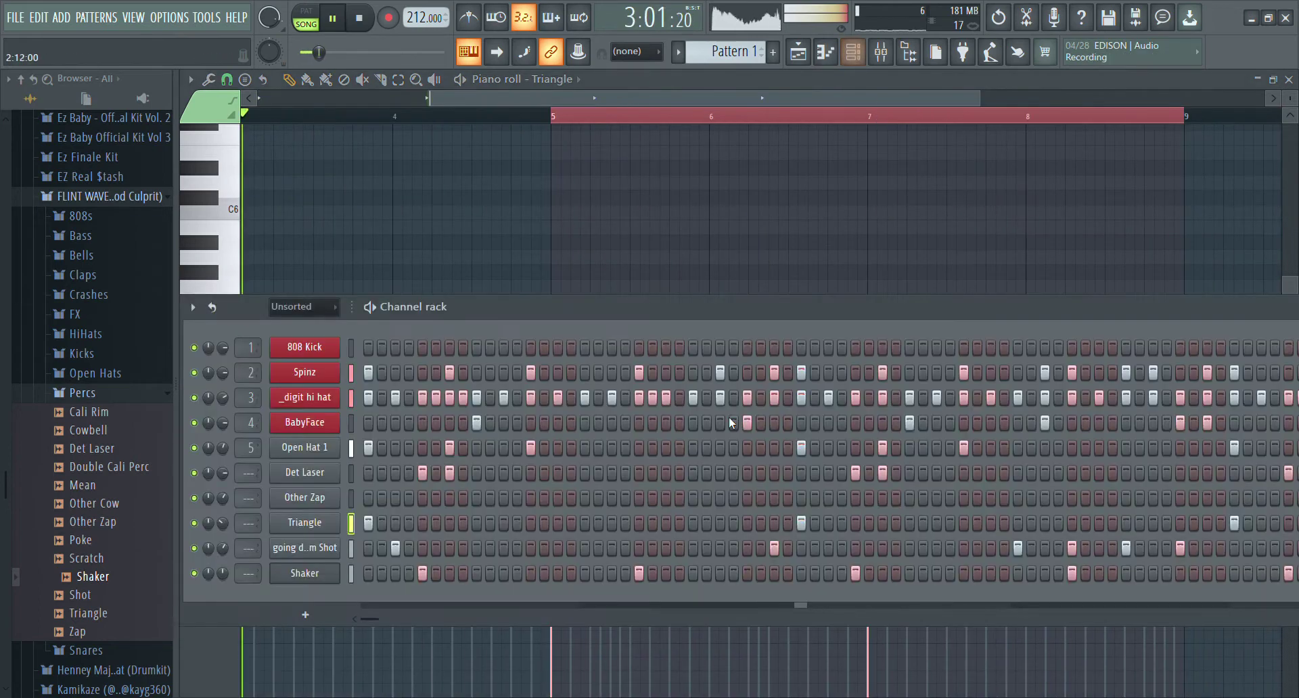
Step: Try Other Zap positions in the step grid and place hits on steps 11 and 15 of bar 2
click(517, 505)
click(532, 506)
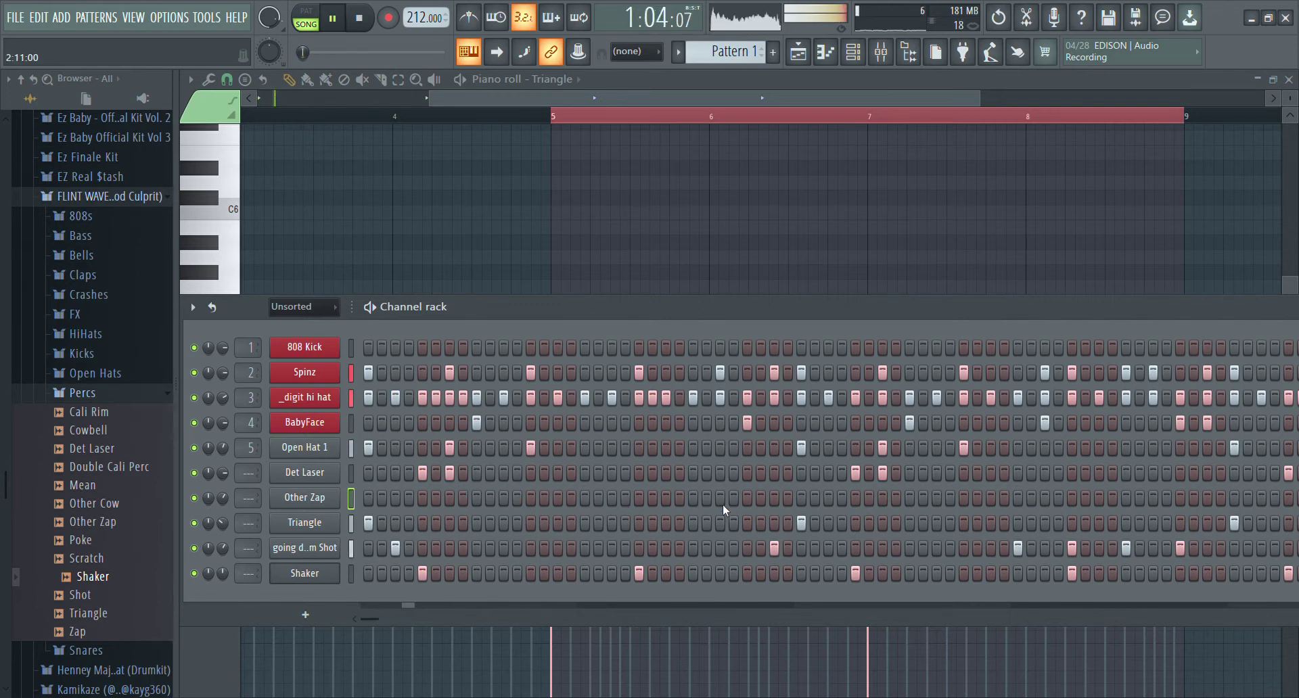
click(777, 498)
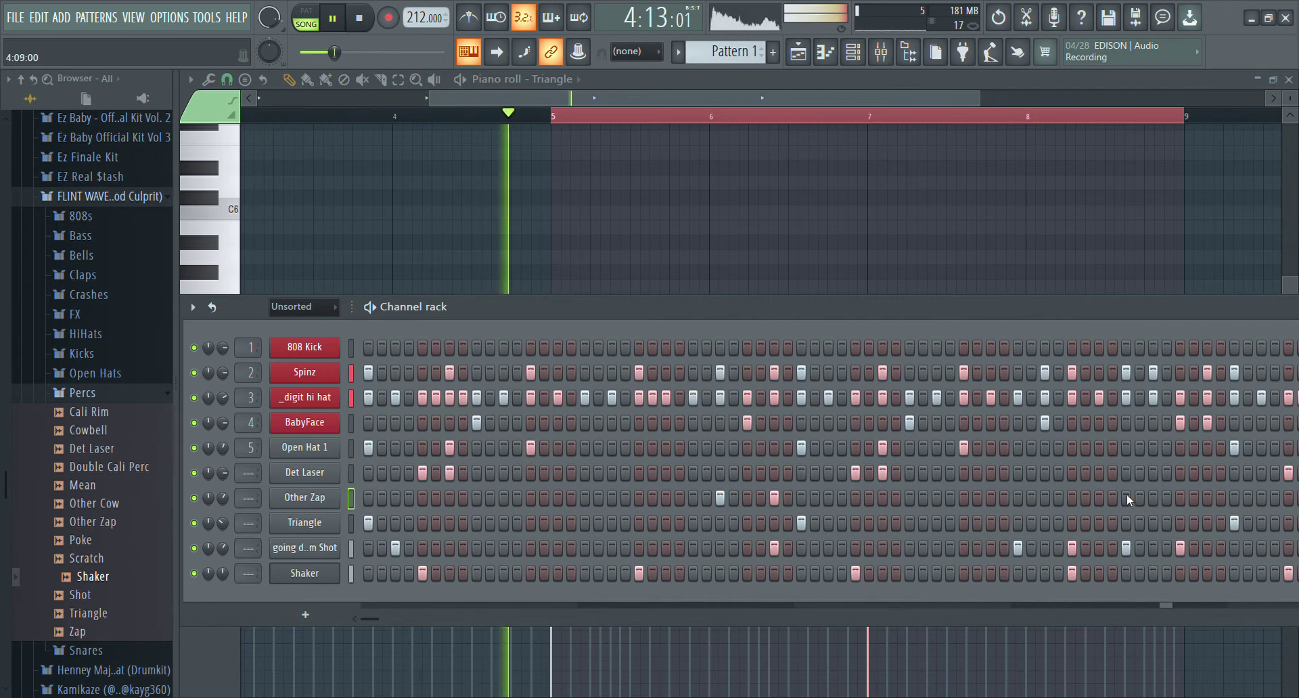
Step: Duplicate the Other Zap notes of bars 1–4 into bars 5–8
click(712, 88)
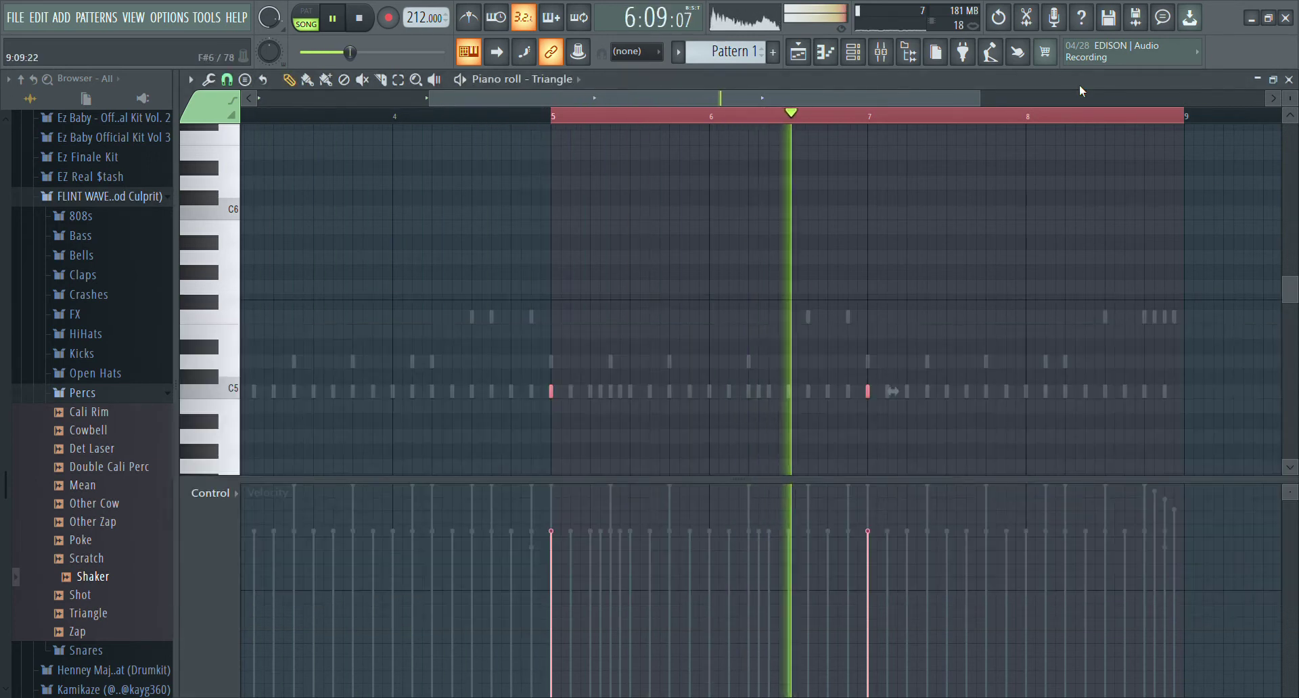
click(828, 52)
drag(640, 122, 31, 86)
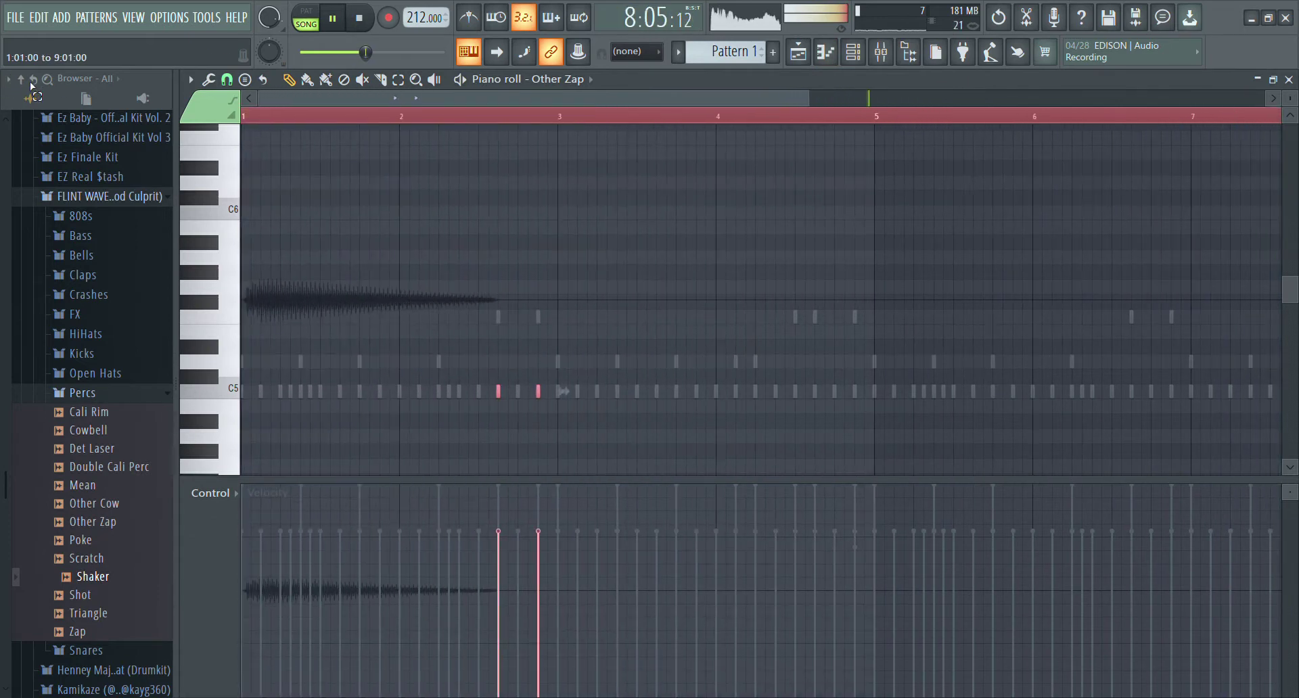
drag(923, 122, 871, 139)
key(ctrl+b)
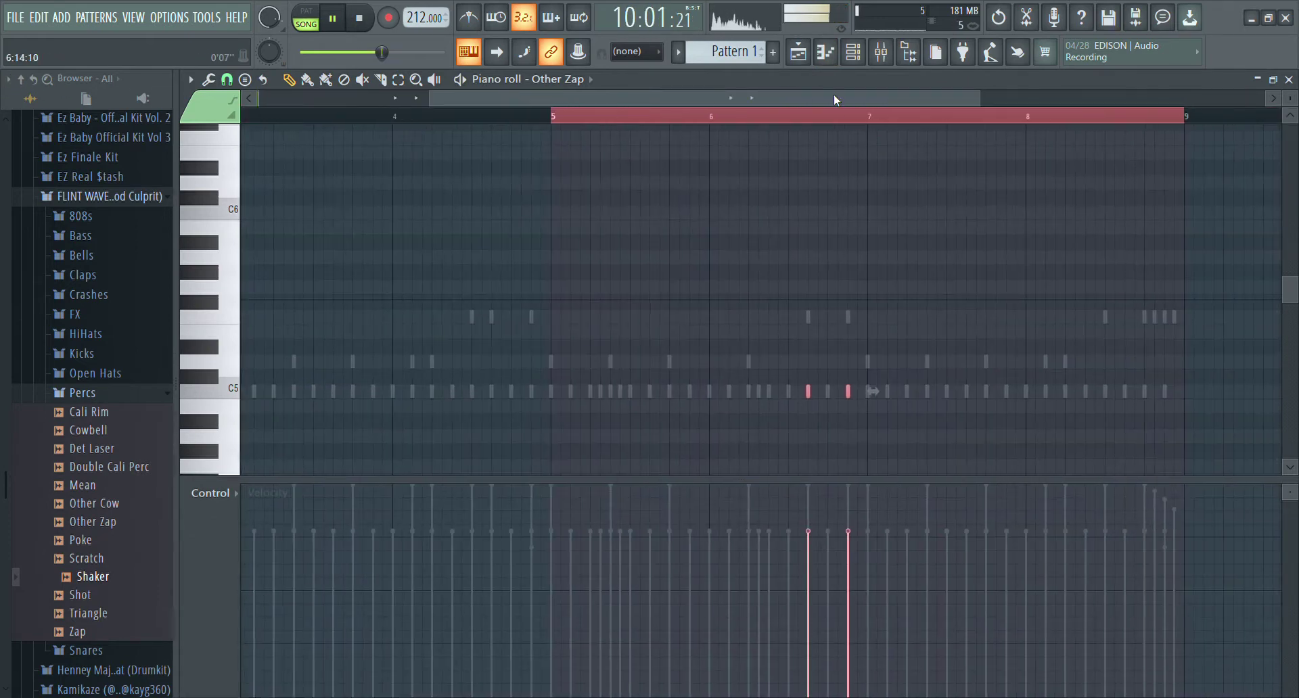
click(861, 61)
Step: Split Pattern 1 by channel in the Playlist and duplicate the separated clips four times along the timeline
click(804, 61)
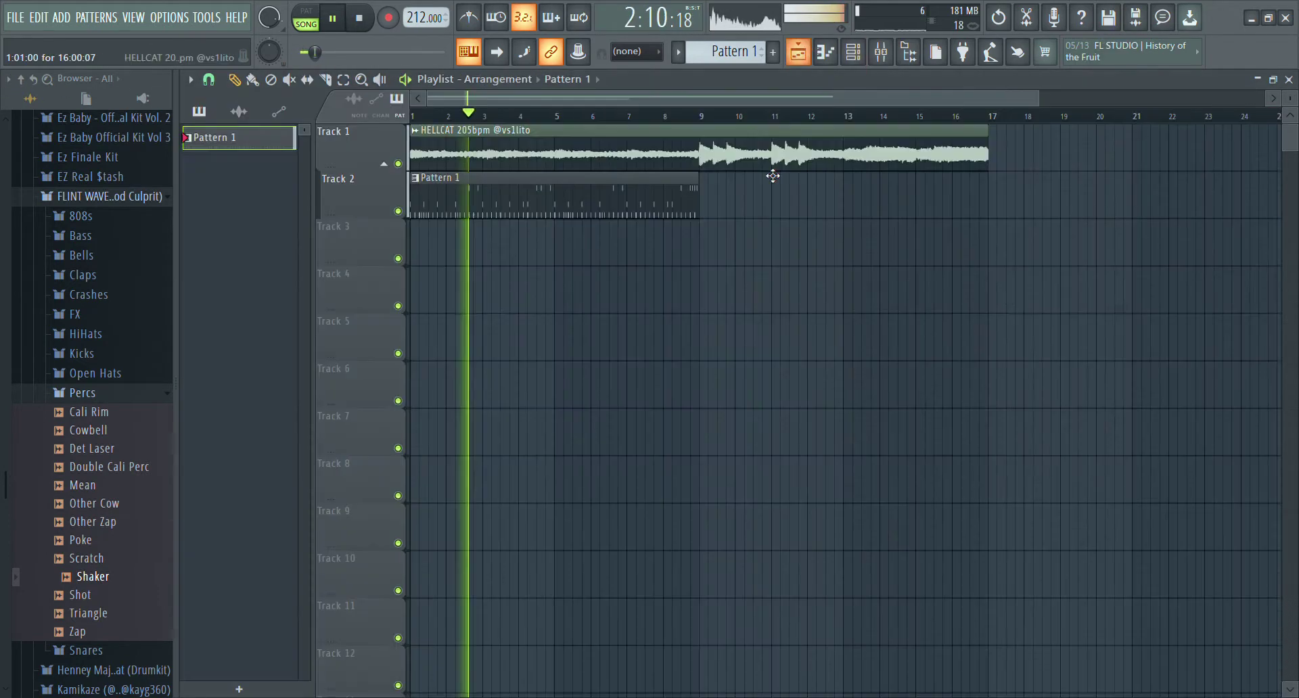
key(space)
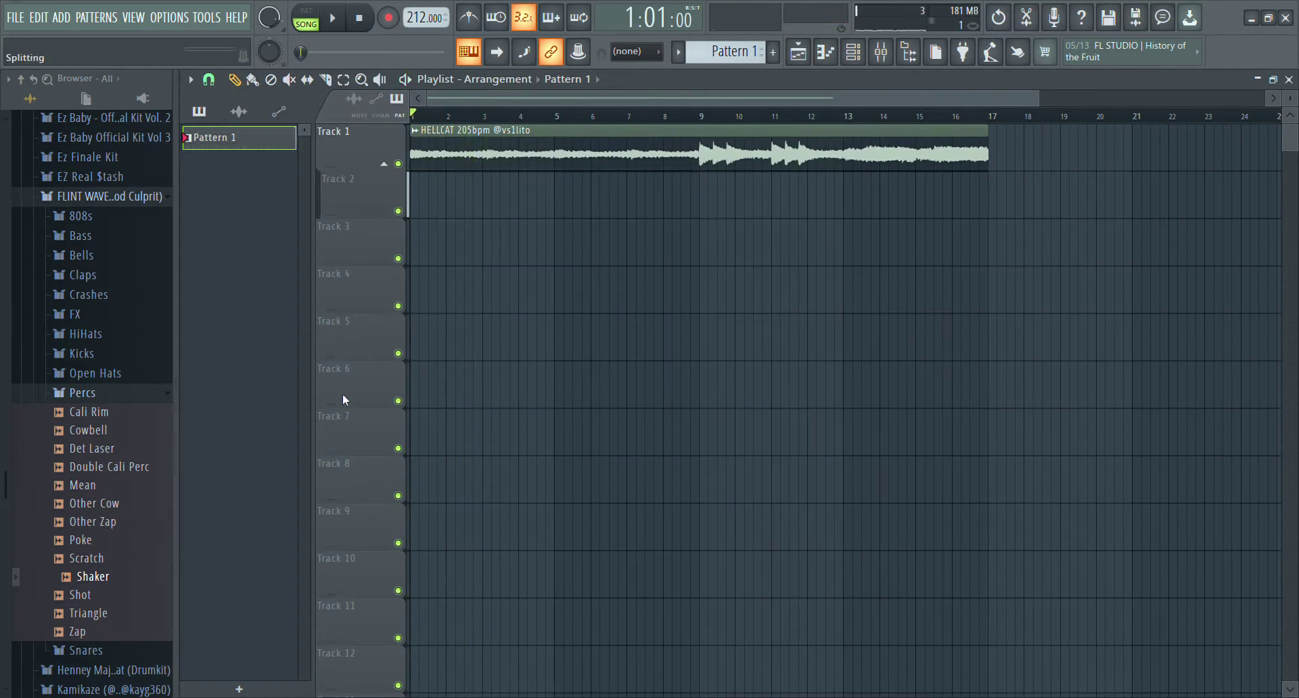
drag(375, 201, 433, 213)
key(ctrl+b)
key(ctrl+b)
key(ctrl+b)
key(ctrl+b)
Step: Delete every drum clip except Spinz from bars 1–16 and shorten the Spinz clip at bar 9 to one beat
drag(949, 99, 609, 98)
drag(516, 250, 522, 695)
key(space)
right_click(527, 387)
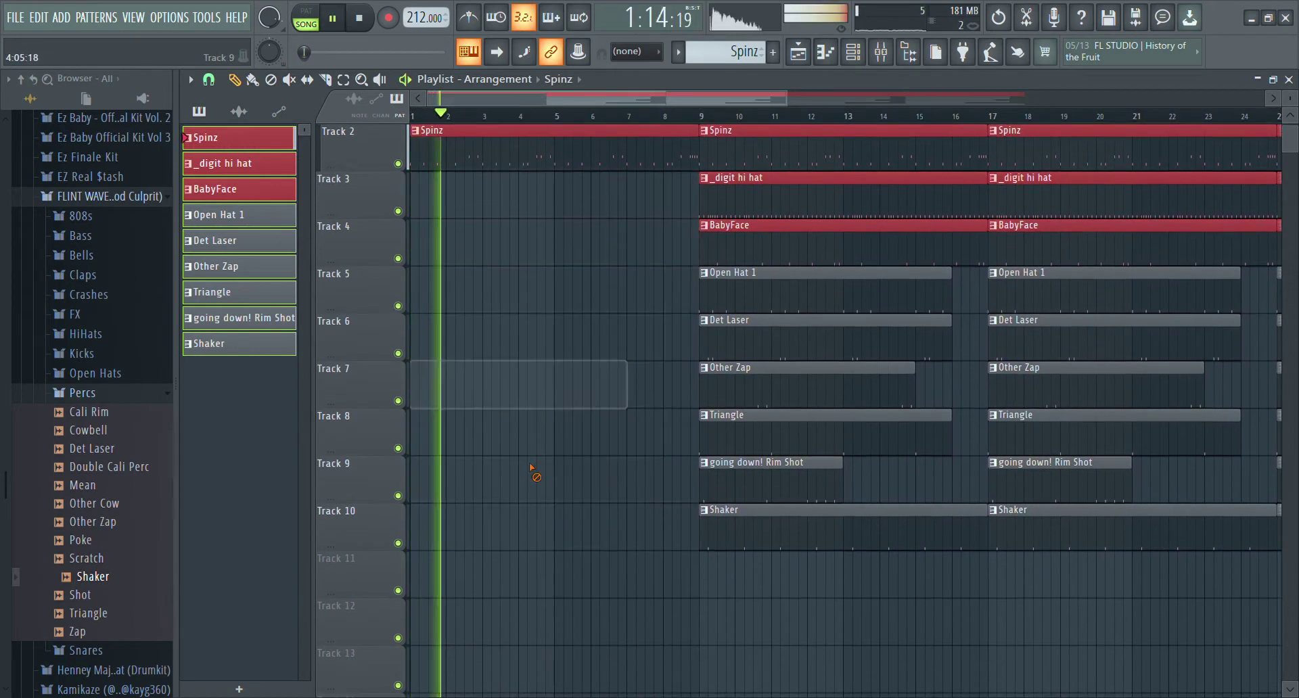
scroll(575, 440, up, 1)
drag(753, 244, 796, 580)
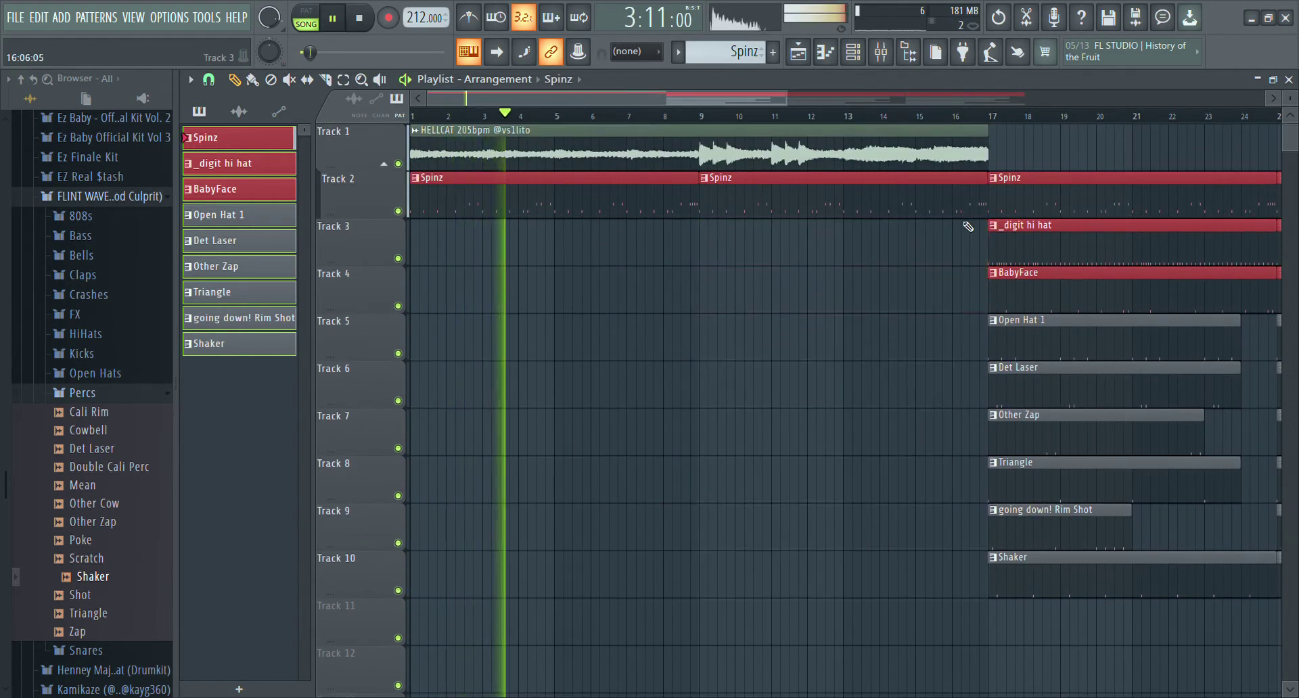
drag(987, 216, 708, 240)
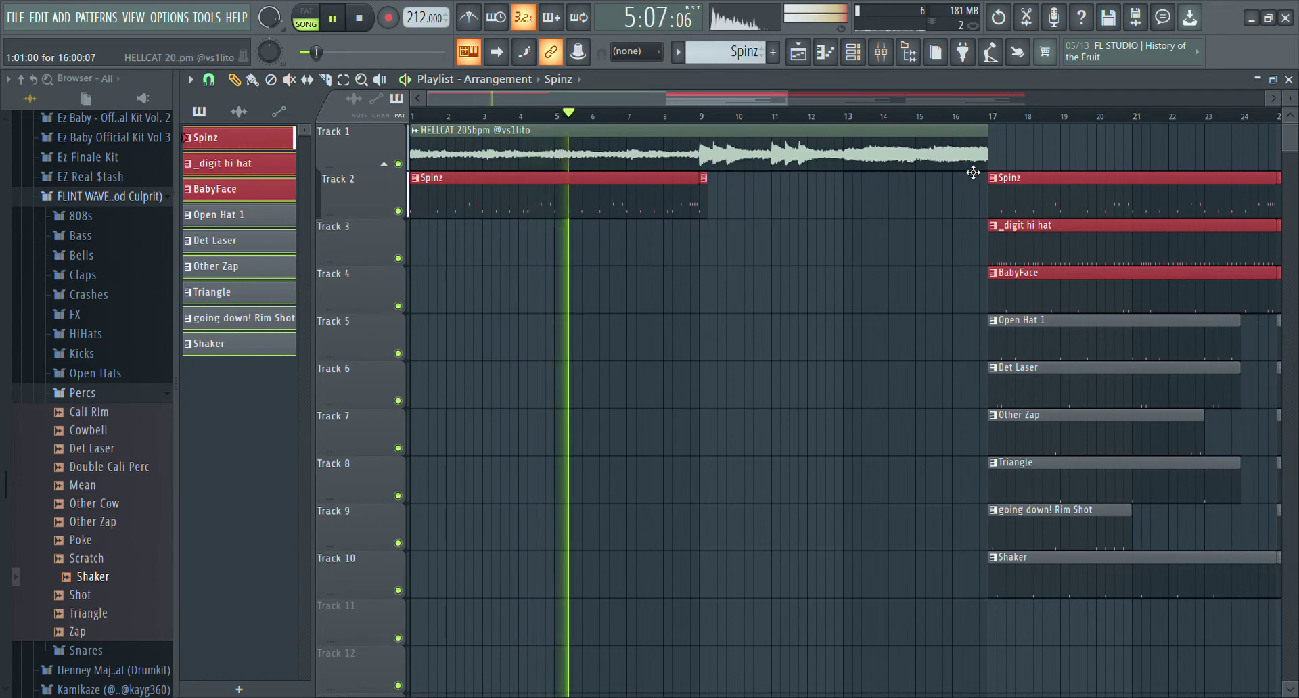
right_click(972, 162)
key(space)
click(999, 19)
key(space)
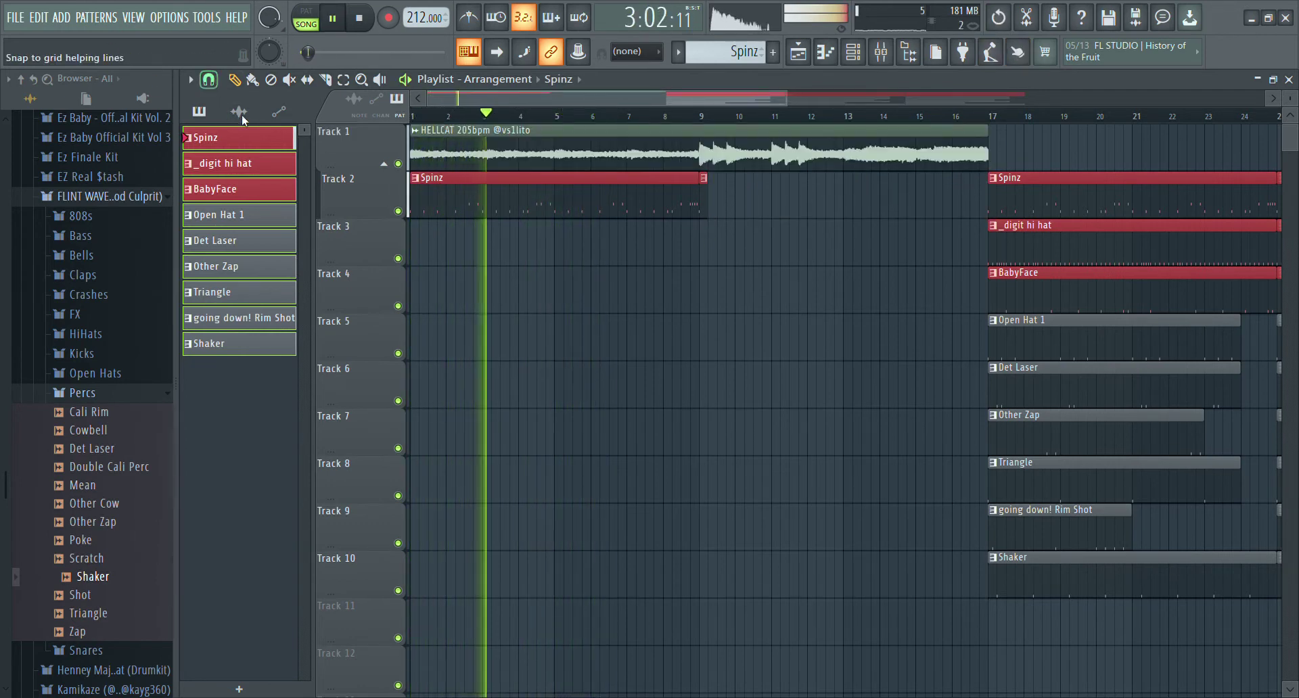
Step: Trim the HELLCAT melody clip to bars 1–8 and place eight-bar copies of it at bars 9 and 17
drag(988, 156, 700, 159)
click(704, 160)
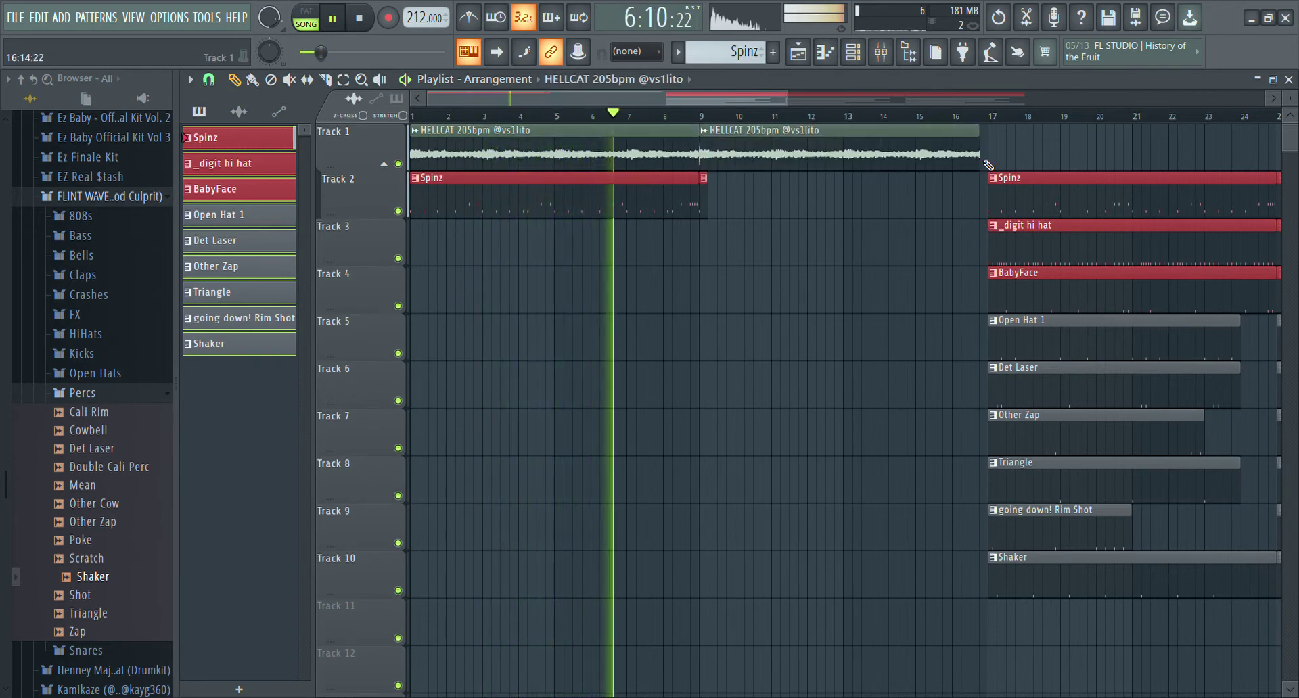
drag(978, 155, 988, 155)
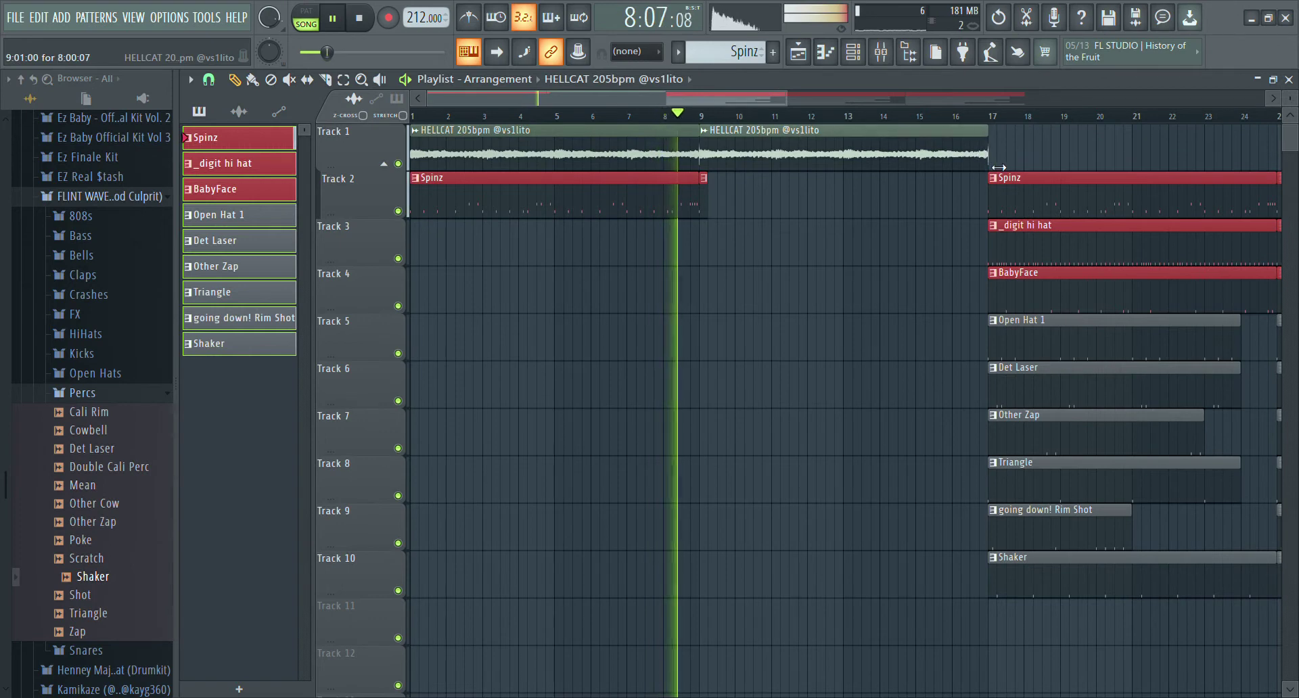
click(999, 160)
Step: Repeat the one-beat Spinz clip end to end on track 2 from bar 9 up to bar 17
click(691, 195)
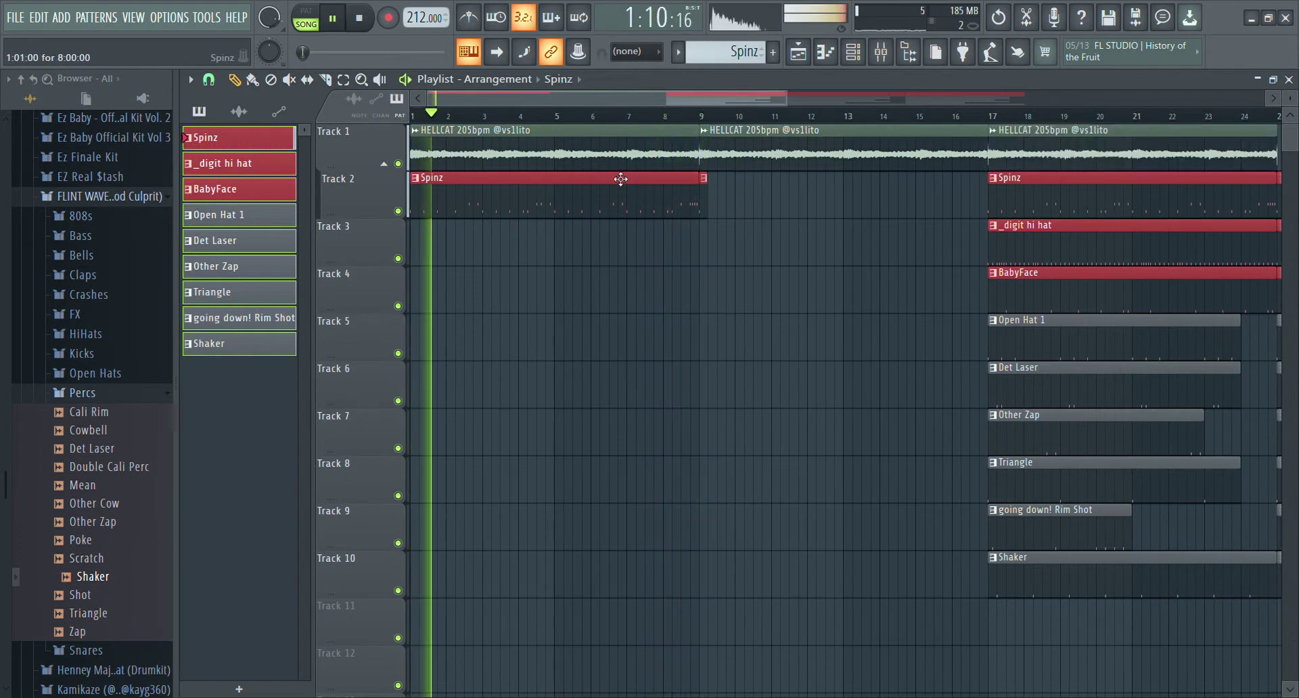
drag(716, 206, 988, 233)
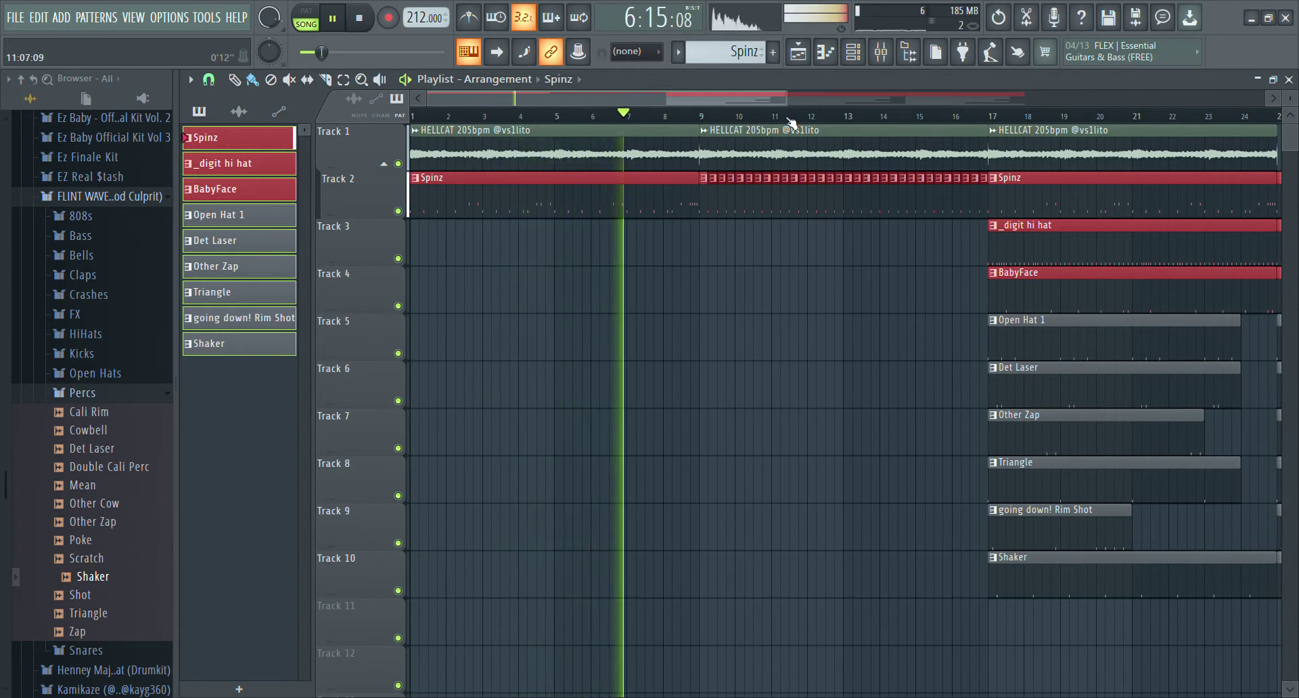
drag(787, 99, 745, 117)
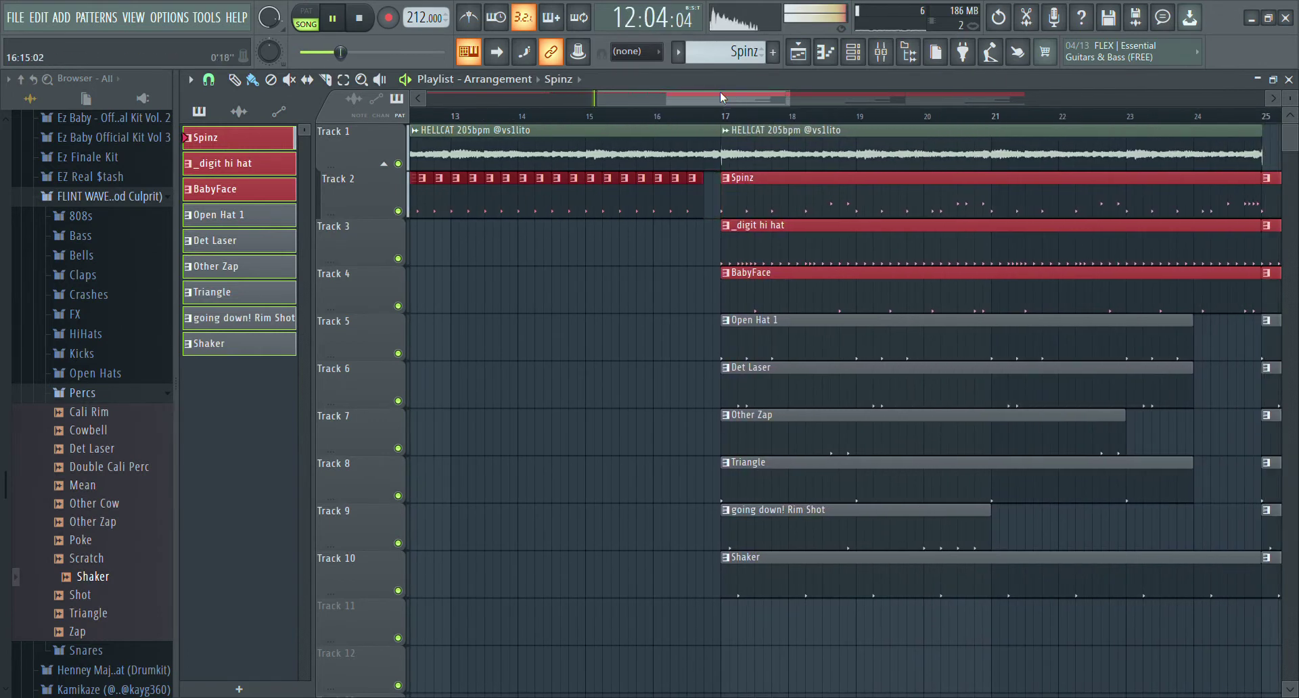
mouse_move(600, 99)
mouse_down()
mouse_move(572, 101)
mouse_move(666, 101)
mouse_move(586, 101)
mouse_up()
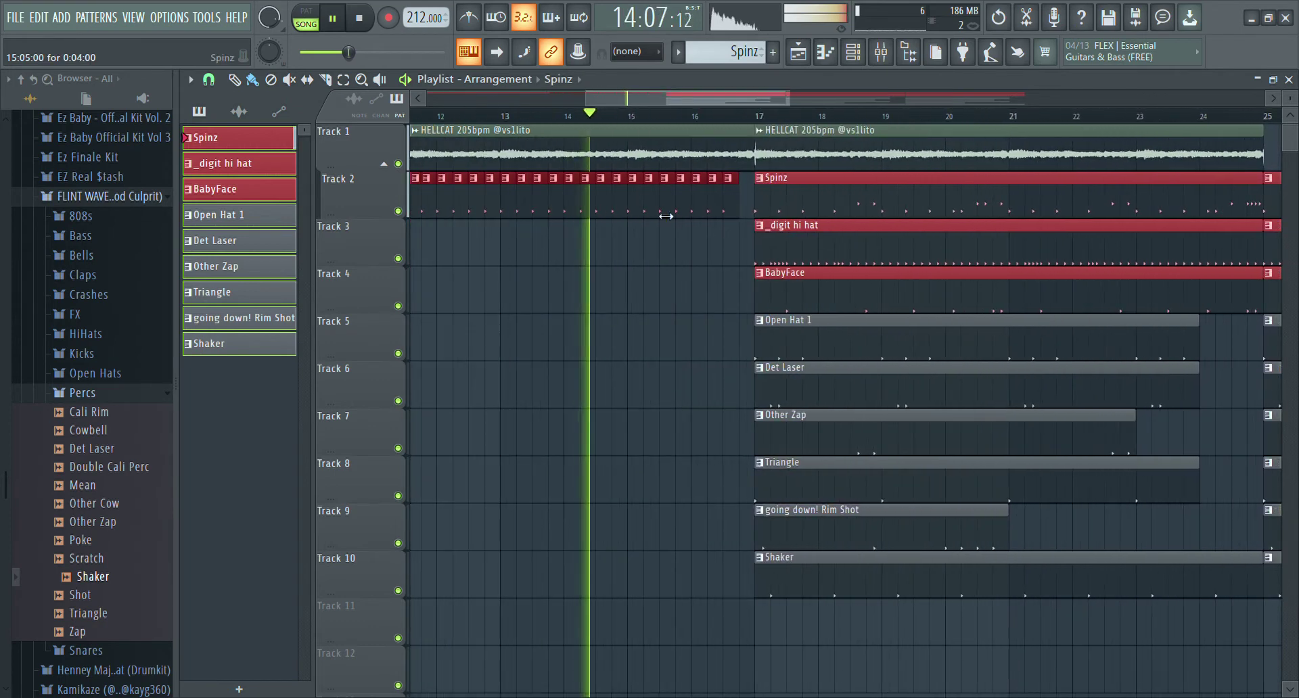
right_click(729, 215)
right_click(713, 215)
click(999, 18)
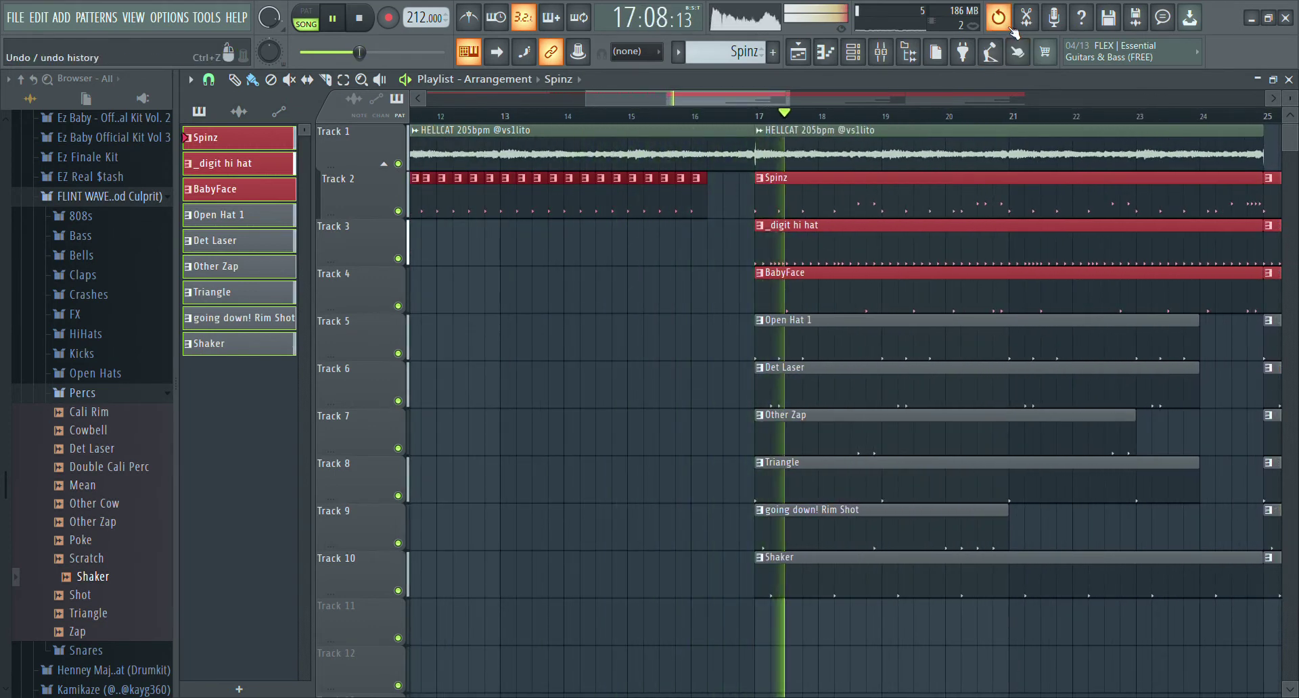
Step: Delete the Det Laser, Other Zap, Triangle, going down! Rim Shot and Shaker clips from bars 17–24
right_click(809, 389)
right_click(810, 436)
right_click(809, 484)
right_click(810, 531)
right_click(809, 577)
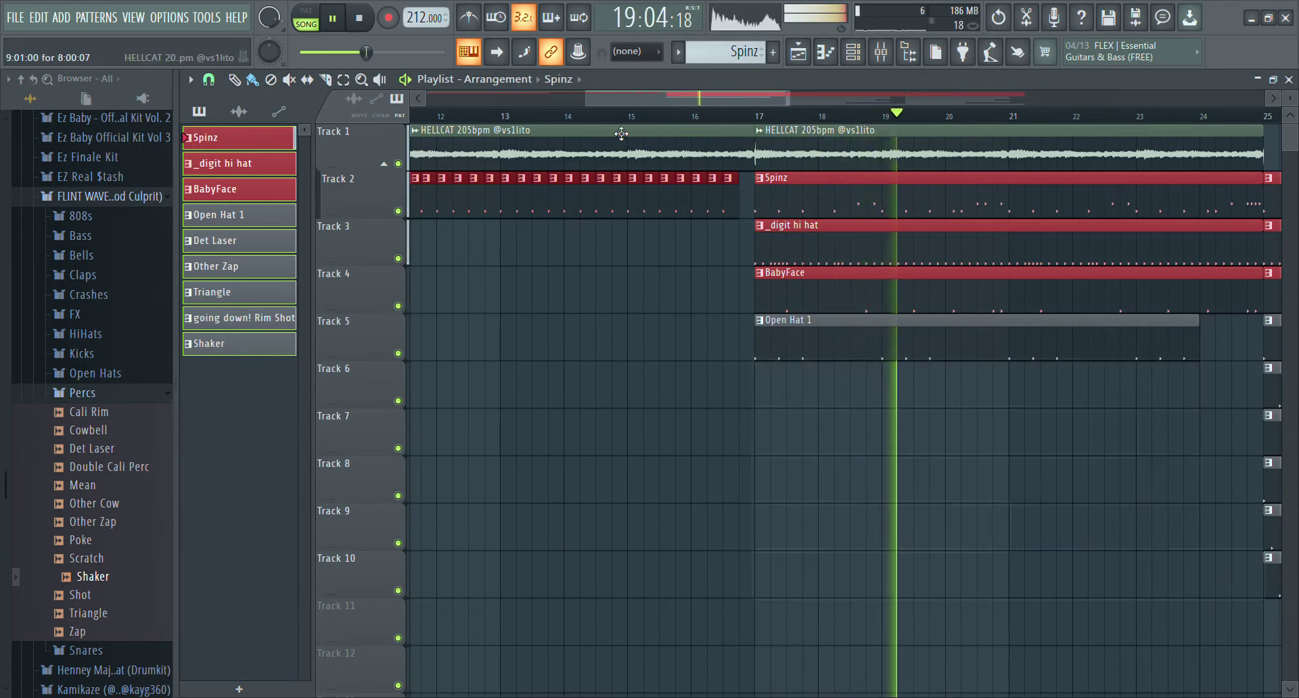
Step: Add a 16-bar HELLCAT melody clip on track 1 covering bars 25–40
drag(788, 99, 1028, 129)
click(793, 150)
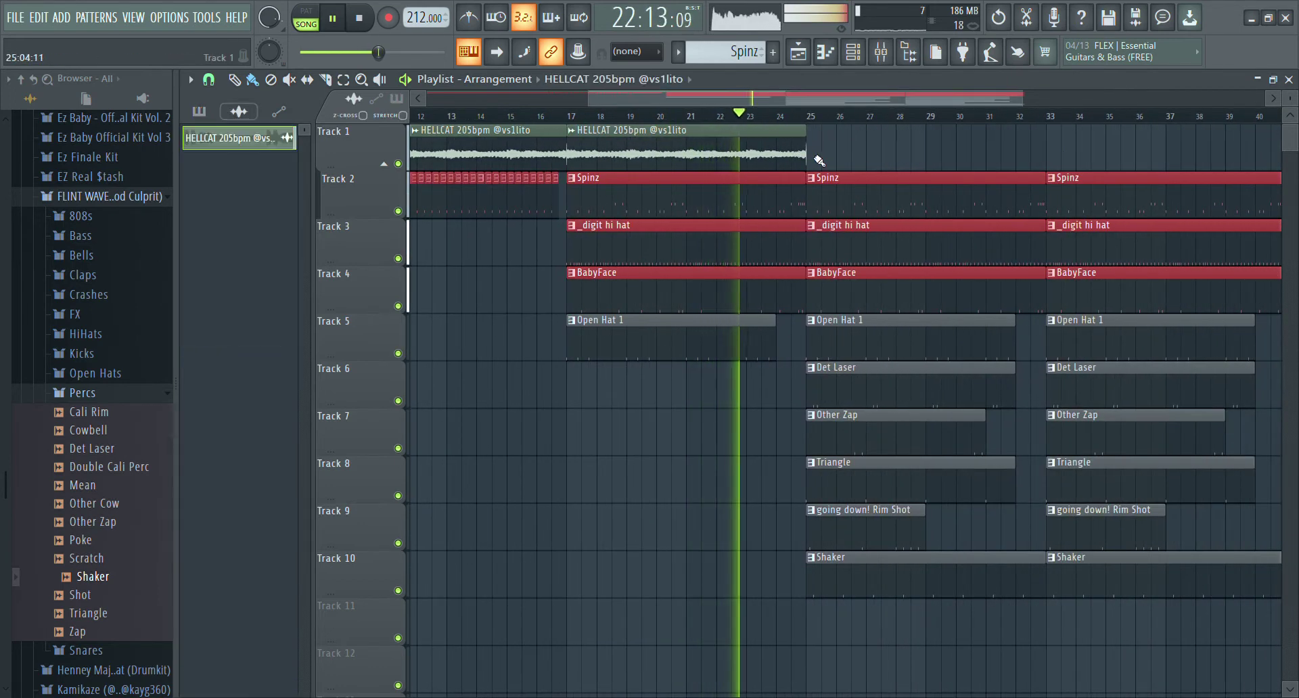
drag(869, 100, 704, 99)
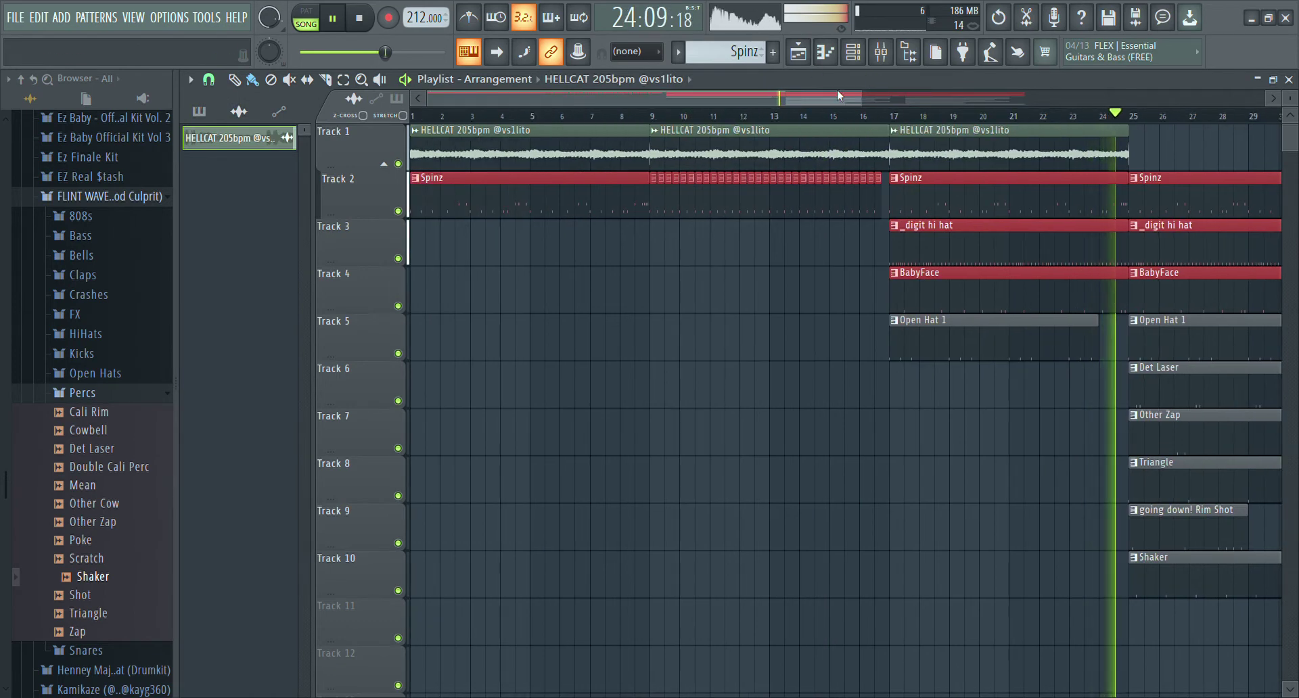
drag(861, 99, 1265, 101)
key(space)
key(space)
click(1016, 164)
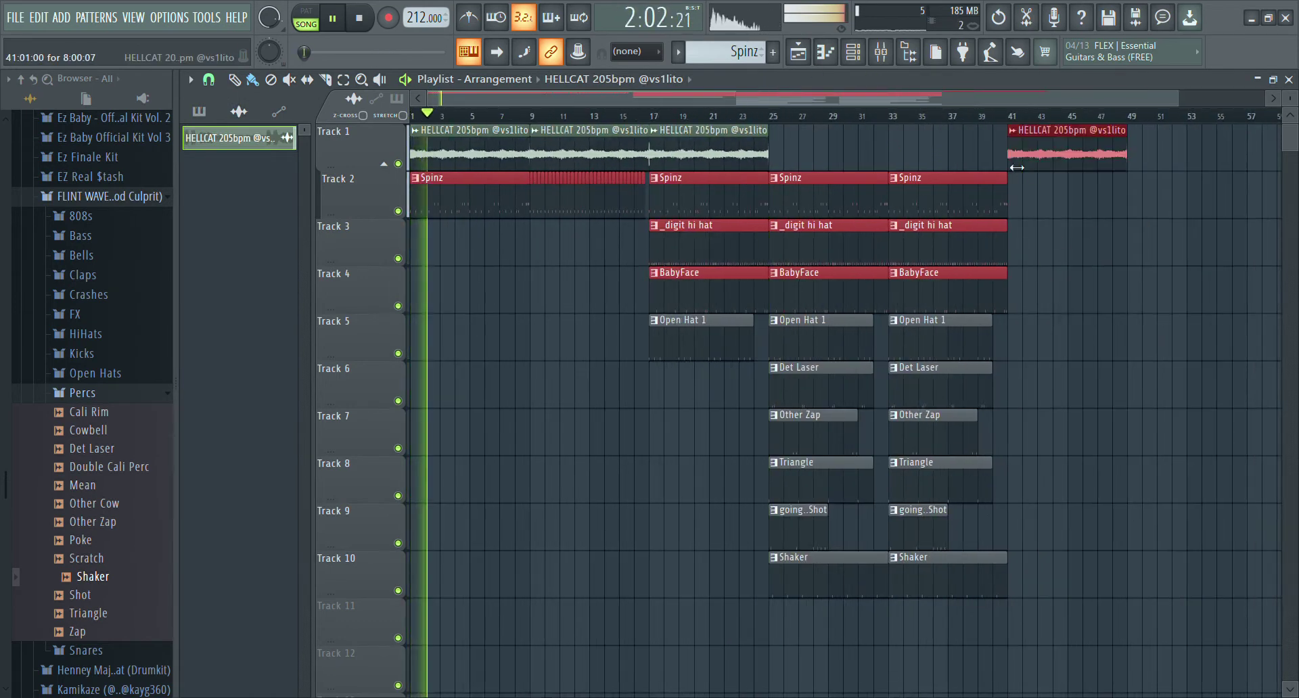
drag(1015, 165, 798, 155)
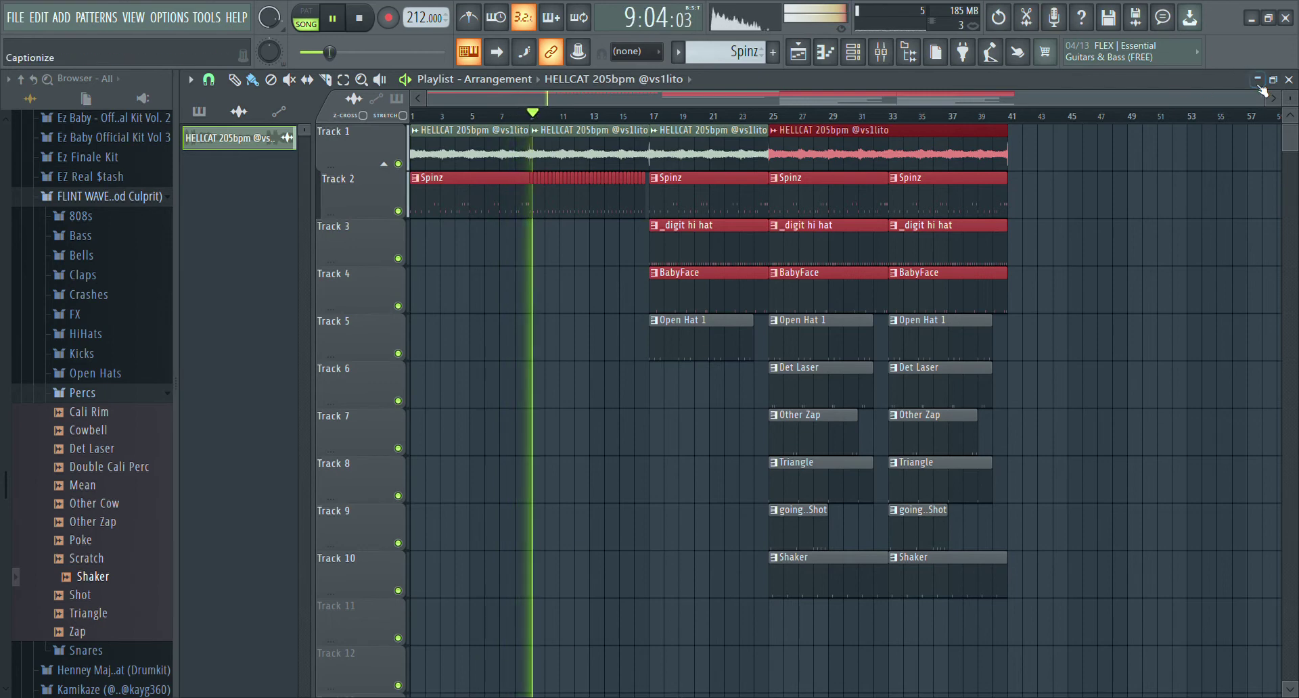
Step: Delete the last two one-beat Spinz clips in bar 16 on track 2
drag(1276, 99, 601, 98)
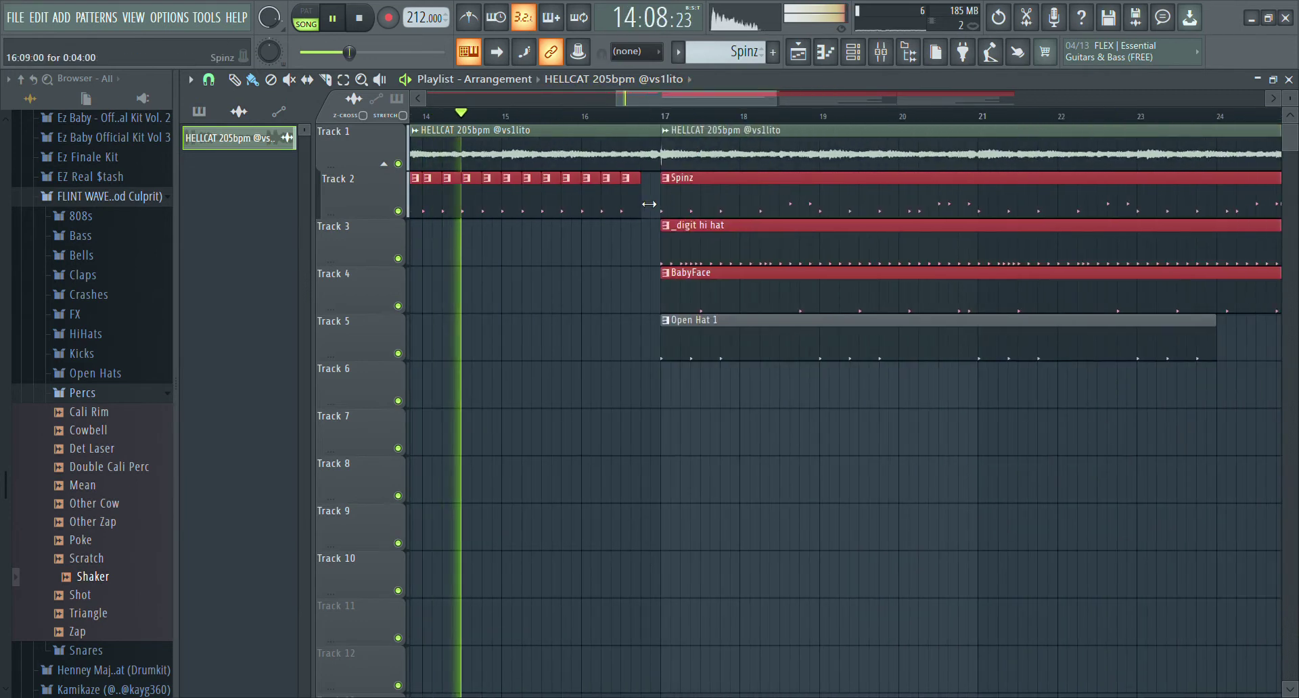
drag(645, 204, 616, 199)
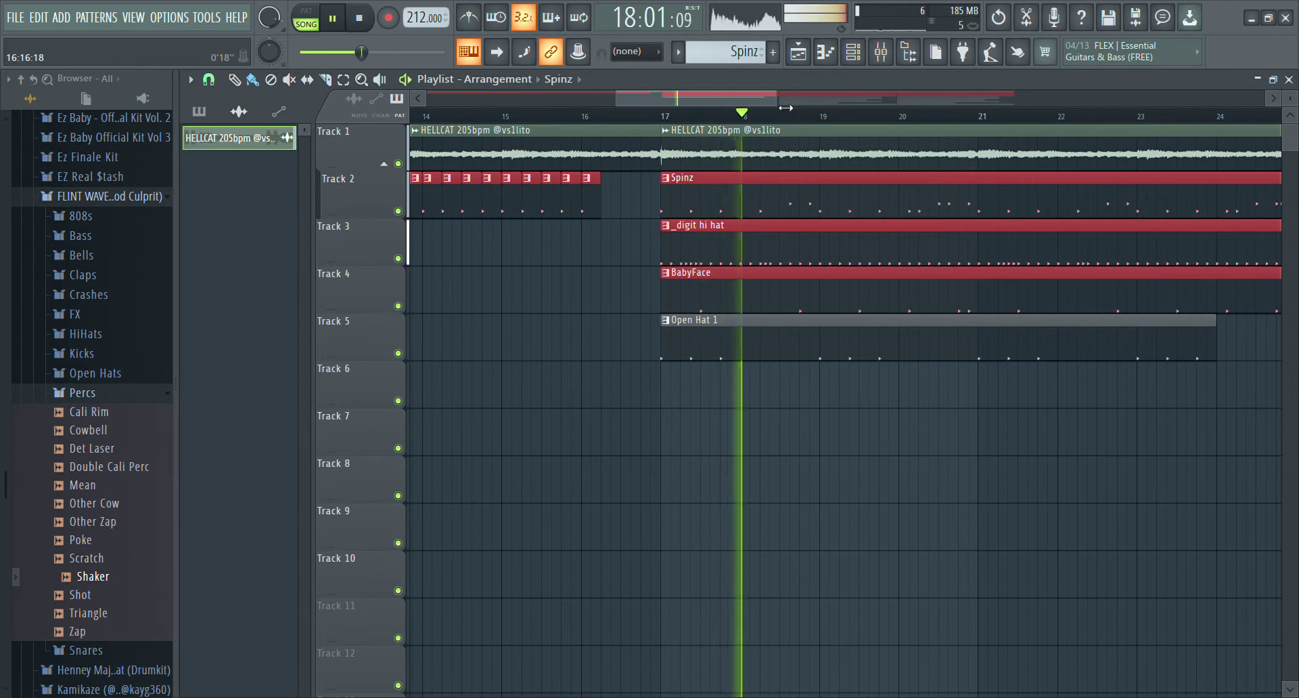
Step: Place a 16-bar copy of the HELLCAT melody clip on track 1 at bar 41
drag(779, 102, 1192, 135)
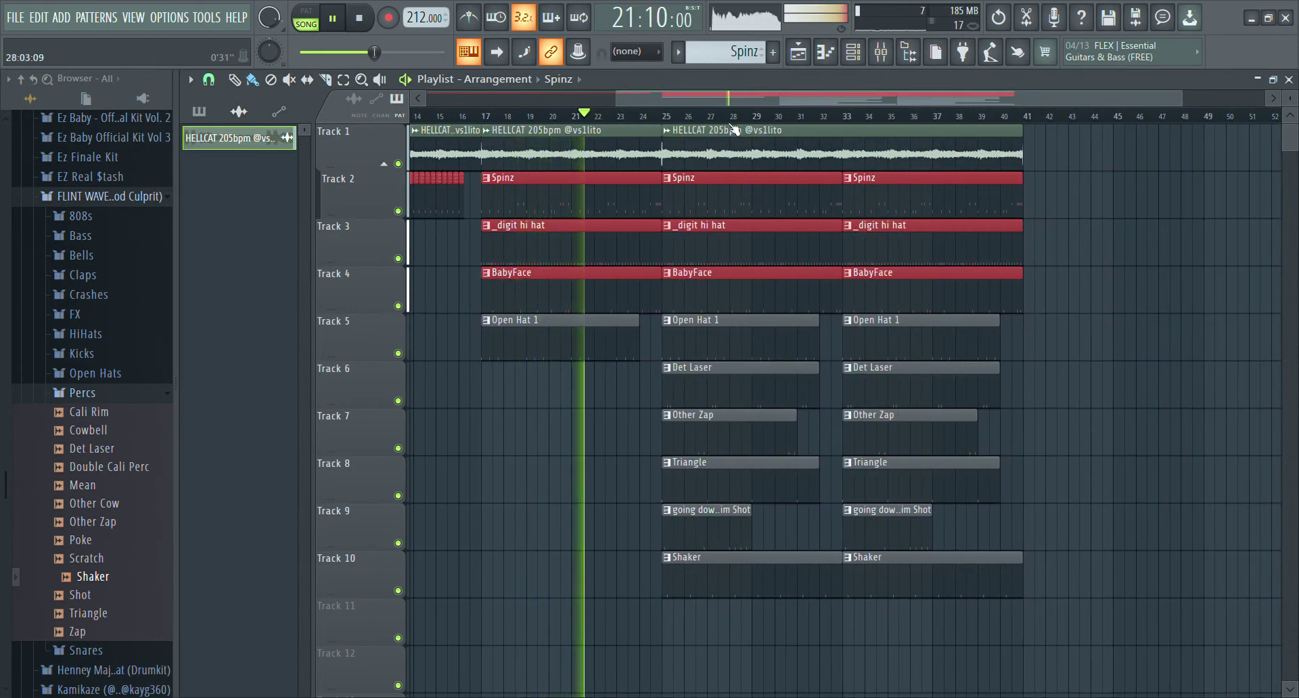
drag(1182, 99, 1265, 101)
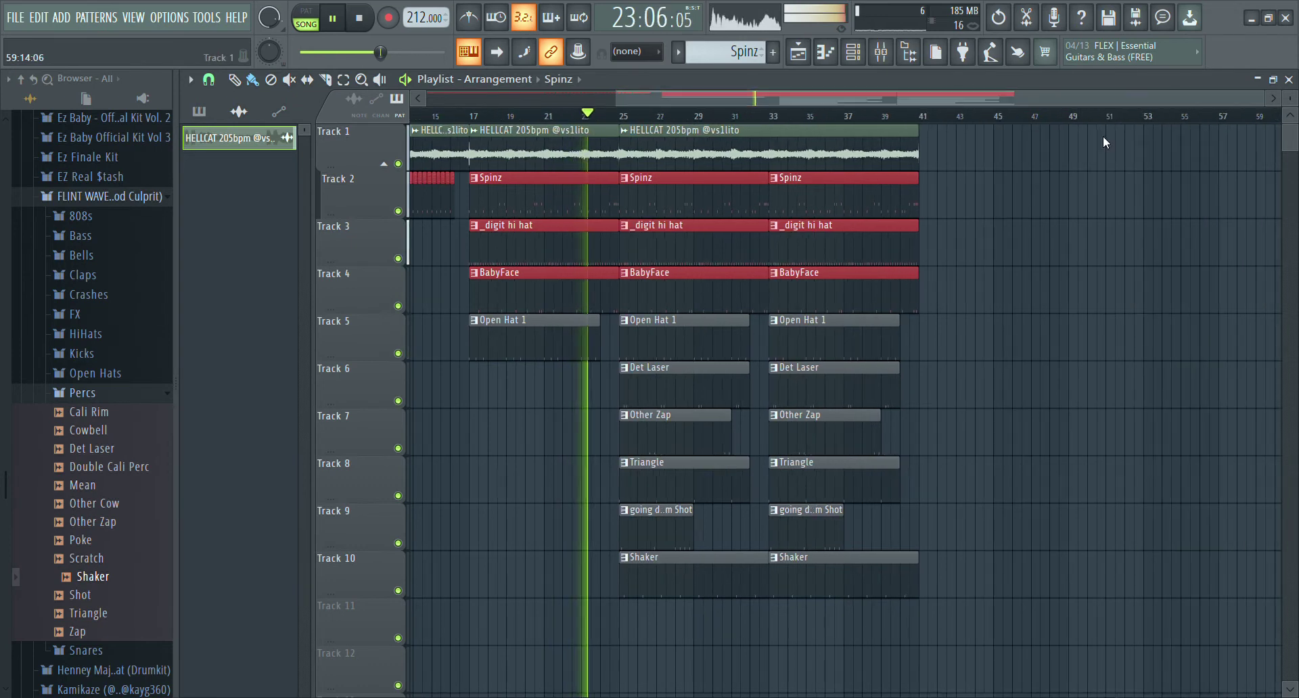
click(855, 158)
click(931, 160)
drag(957, 164, 948, 163)
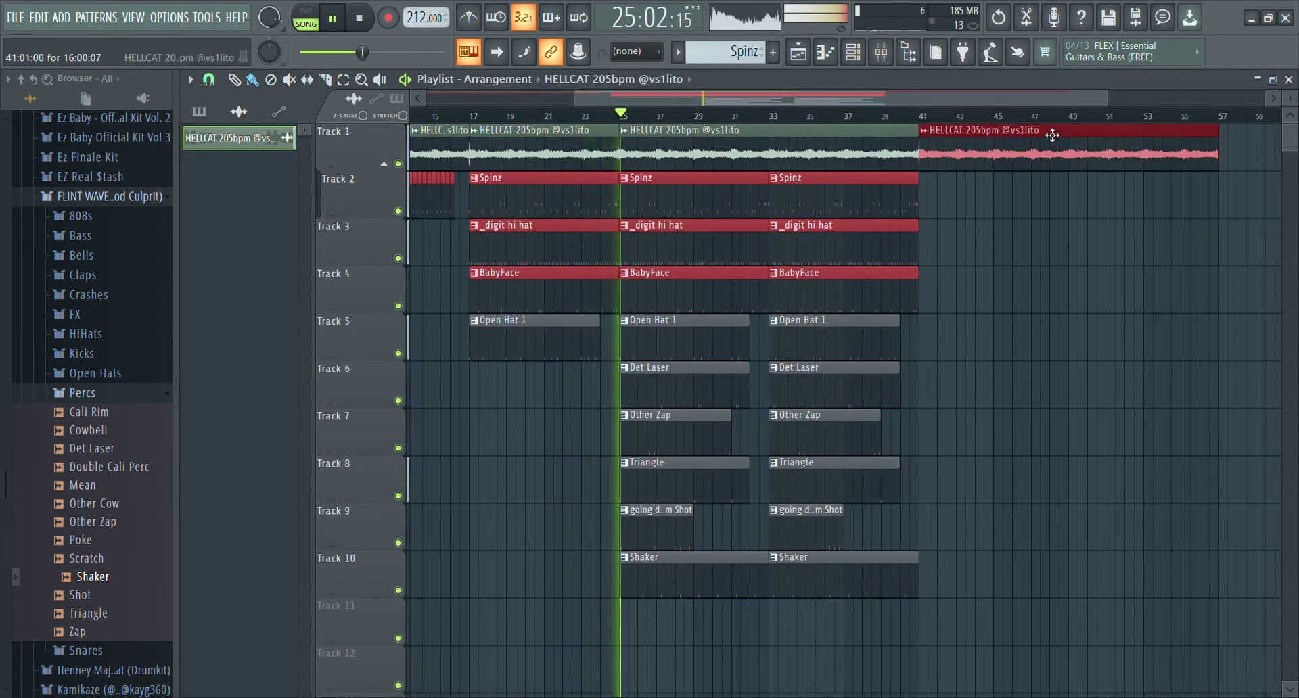
Step: Fill bars 41–48 with end-to-end one-beat Spinz clips on track 2 and an eight-bar _digit hi hat clip on track 3
drag(1114, 99, 823, 101)
click(503, 203)
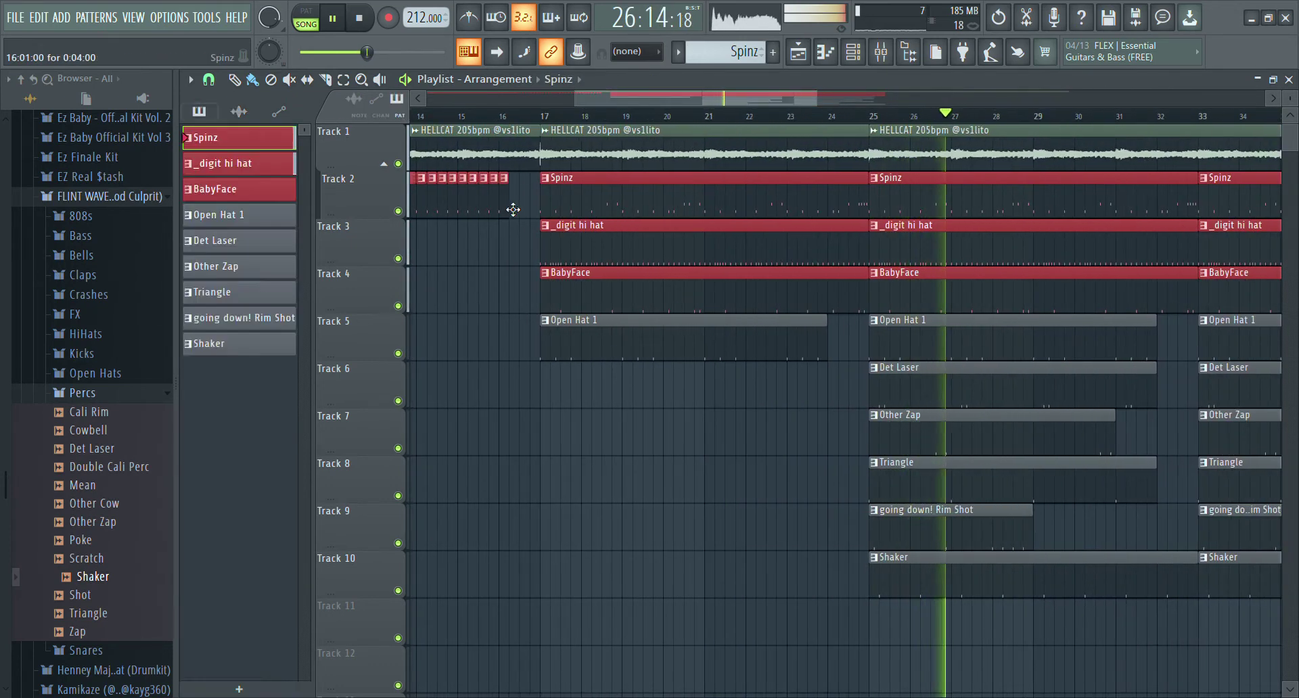
drag(688, 100, 1033, 101)
drag(914, 97, 872, 100)
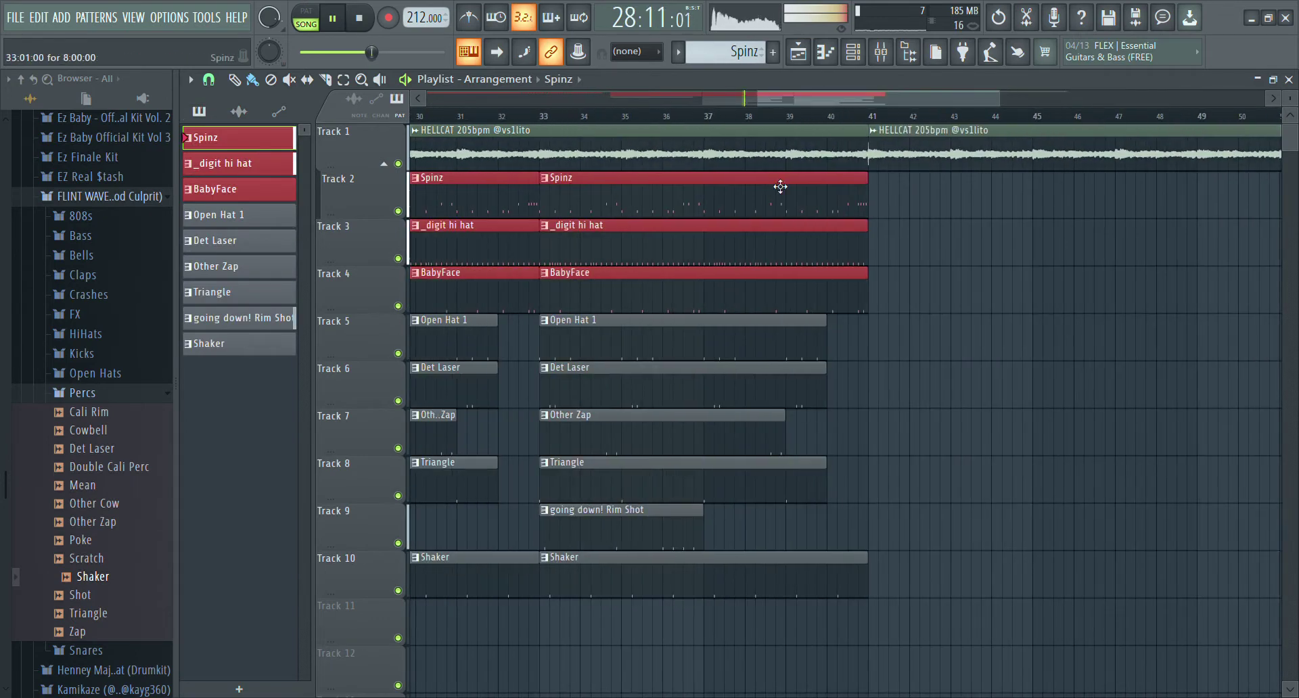
drag(884, 217, 1219, 210)
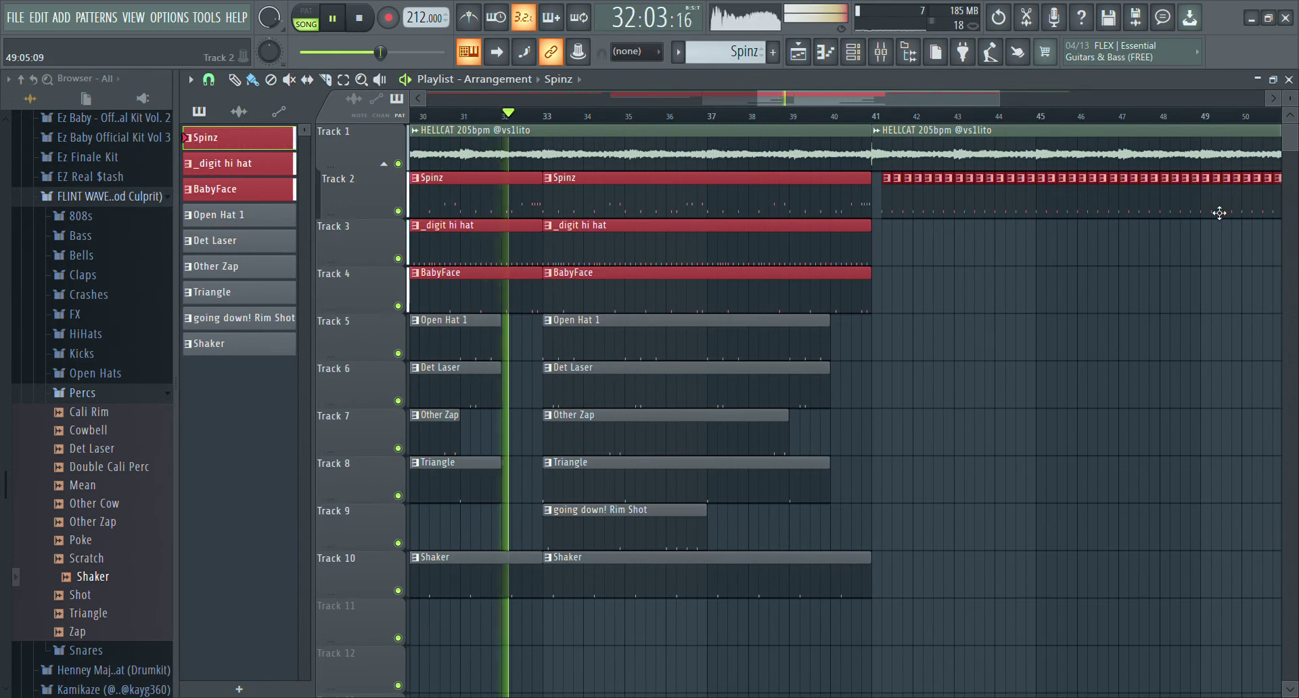
drag(1218, 211, 1215, 212)
right_click(1206, 212)
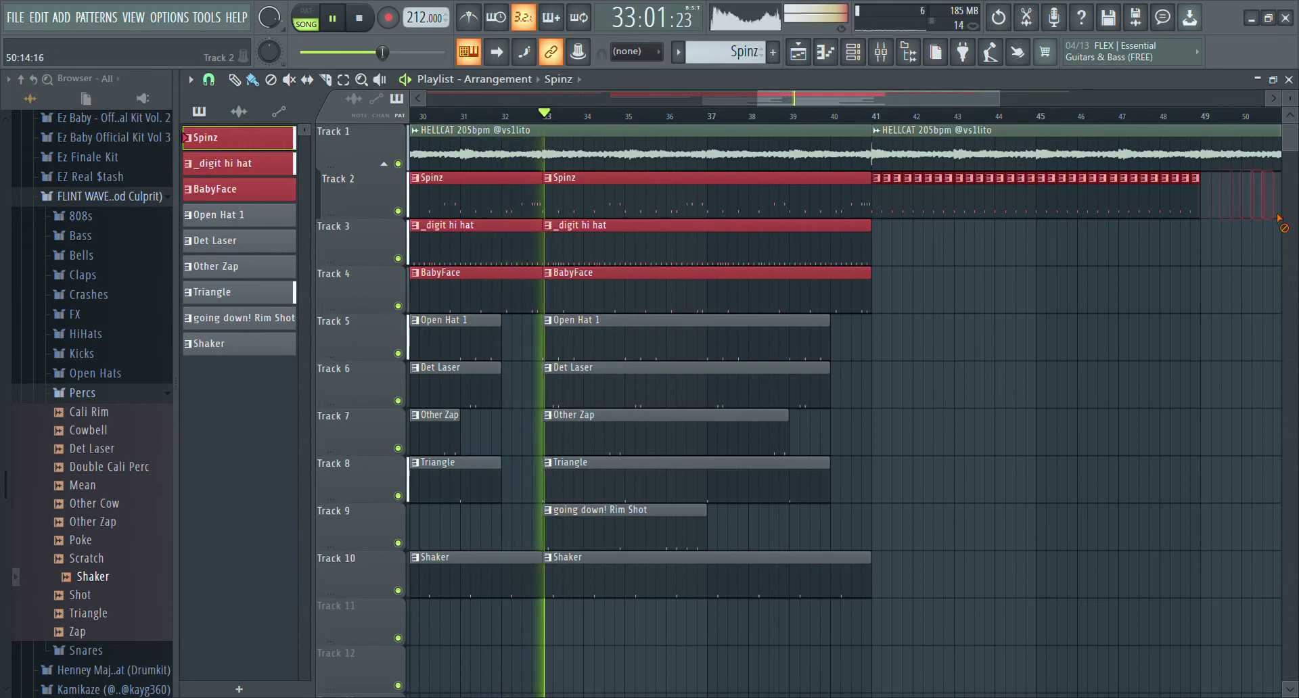
click(806, 246)
click(906, 234)
Step: Duplicate all drum and percussion clips from bars 17–48 directly after them, into bars 49–80
drag(1000, 95, 1298, 98)
scroll(754, 99, down, 2)
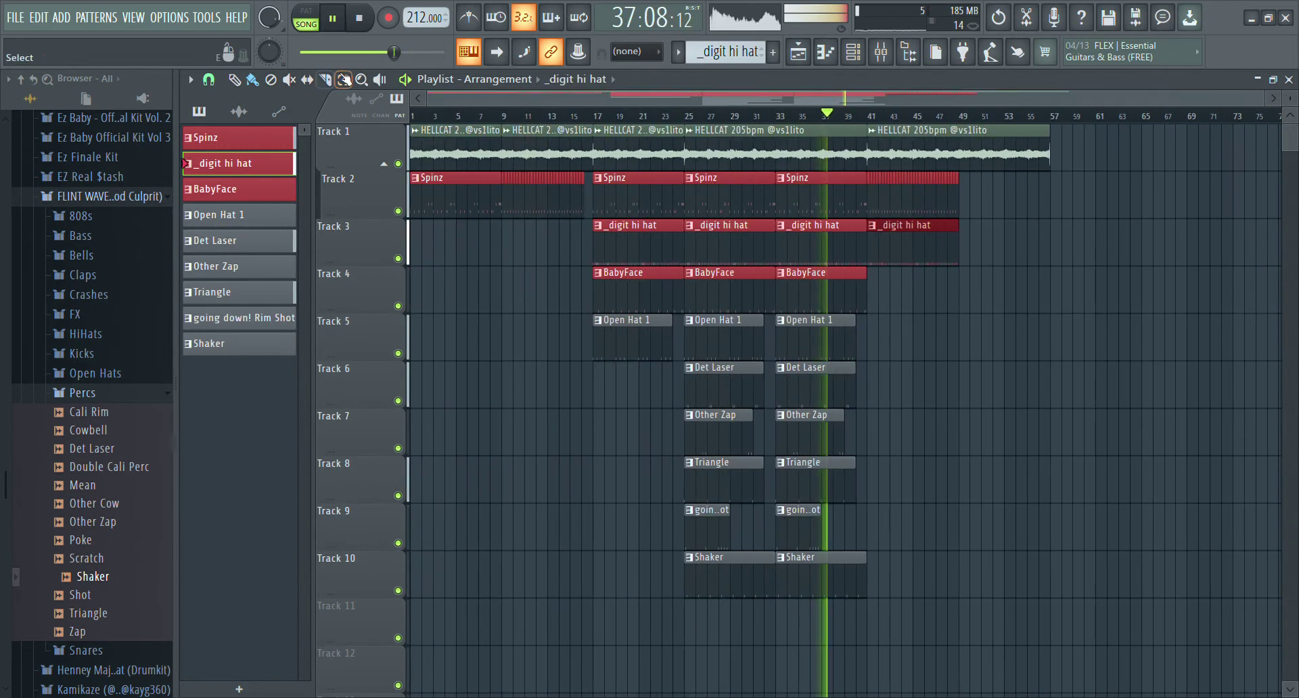
drag(623, 175, 943, 604)
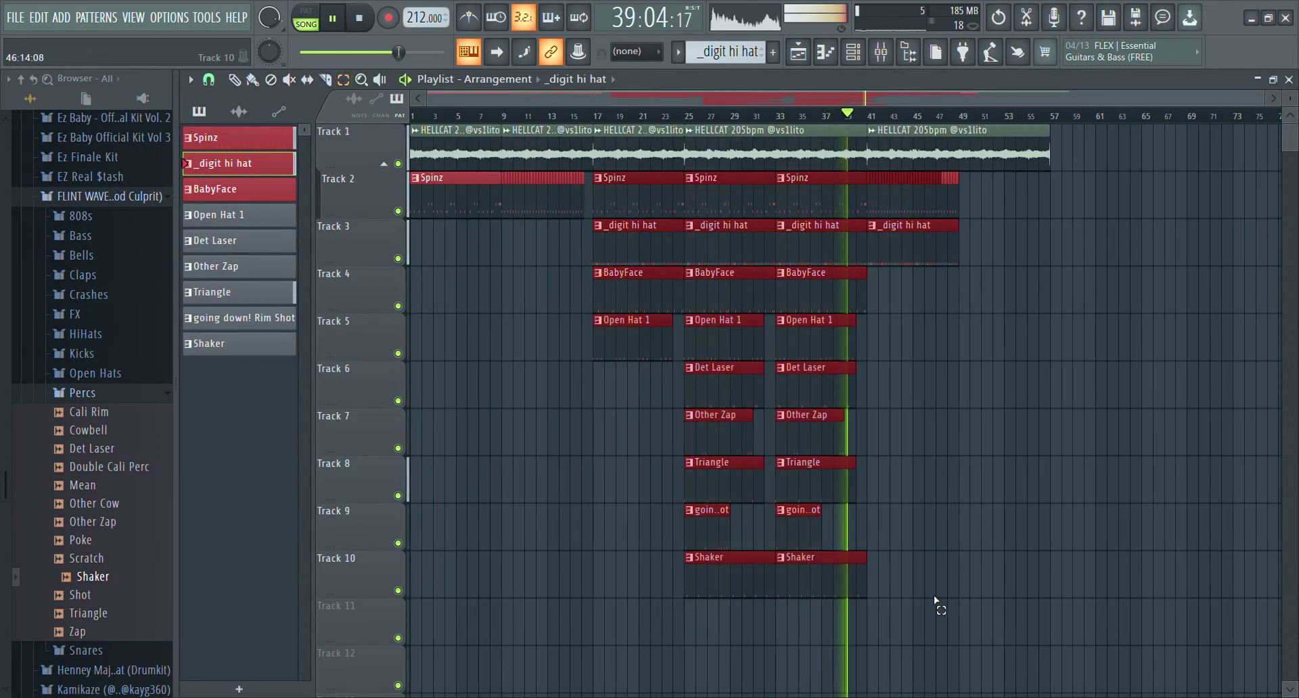
drag(953, 213, 615, 575)
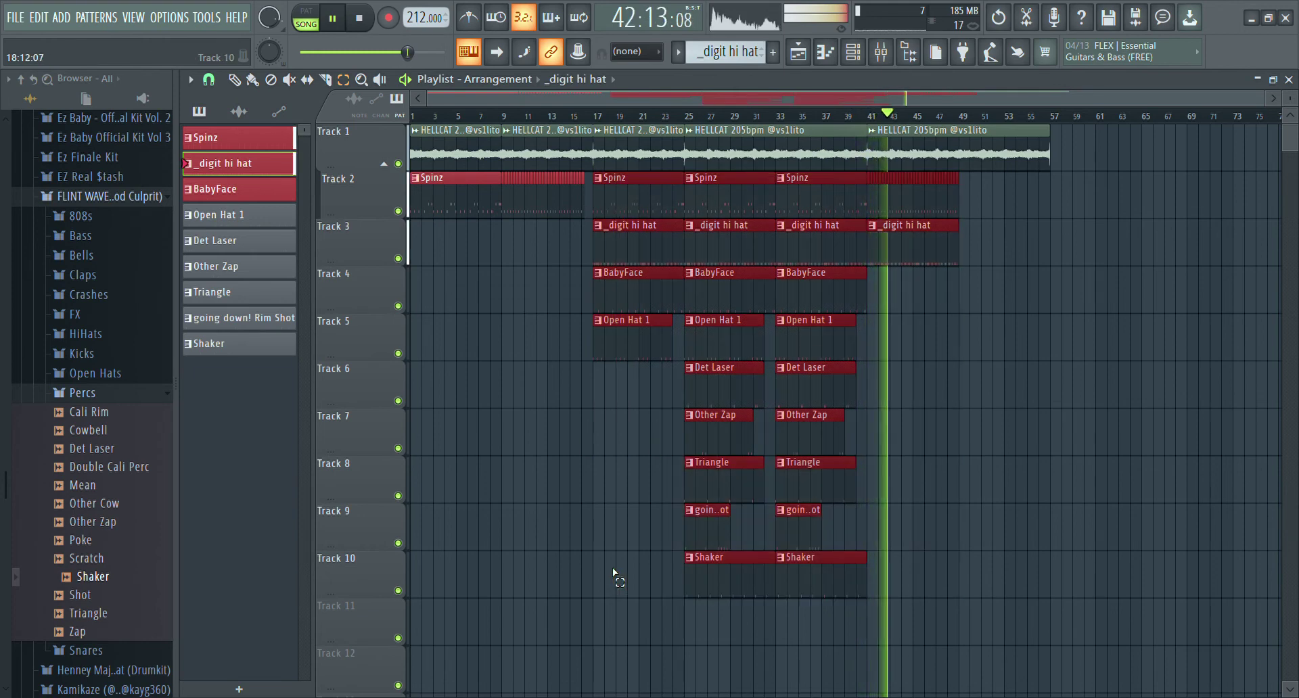
key(ctrl+b)
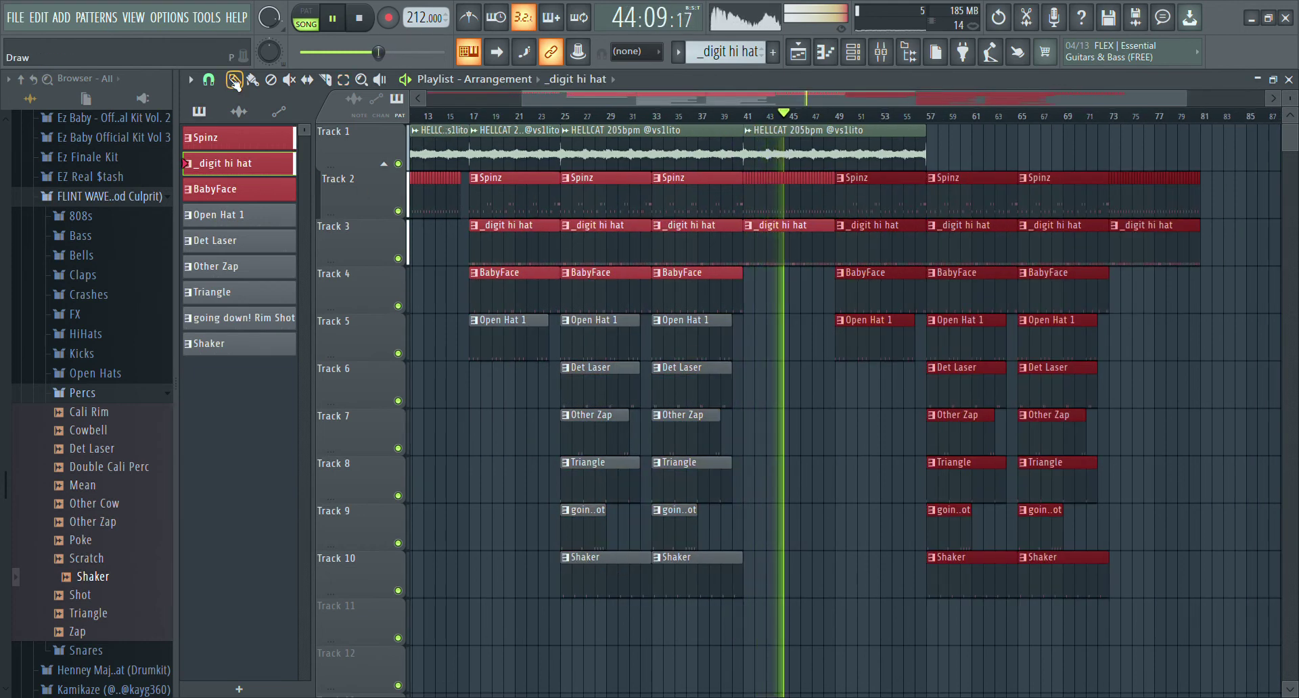
Step: Add eight-bar HELLCAT melody clips on track 1 at bars 57, 65 and 73
click(915, 145)
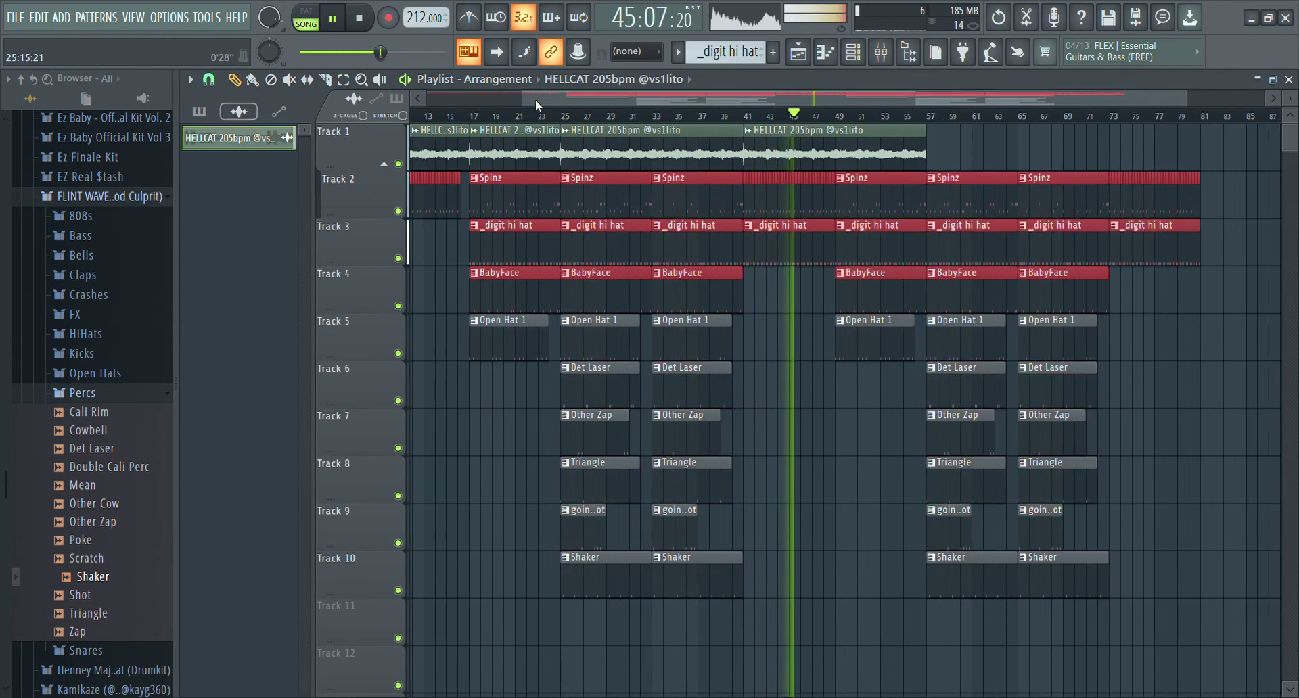
click(937, 142)
click(1027, 146)
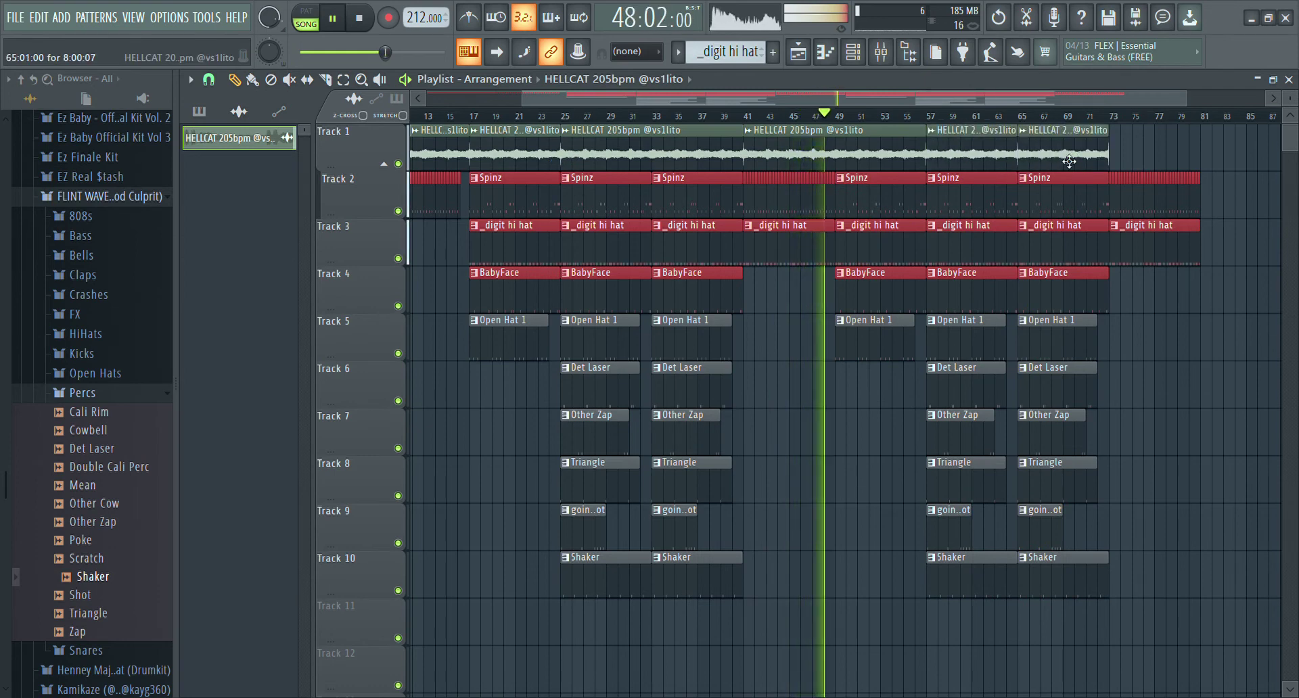
click(1118, 146)
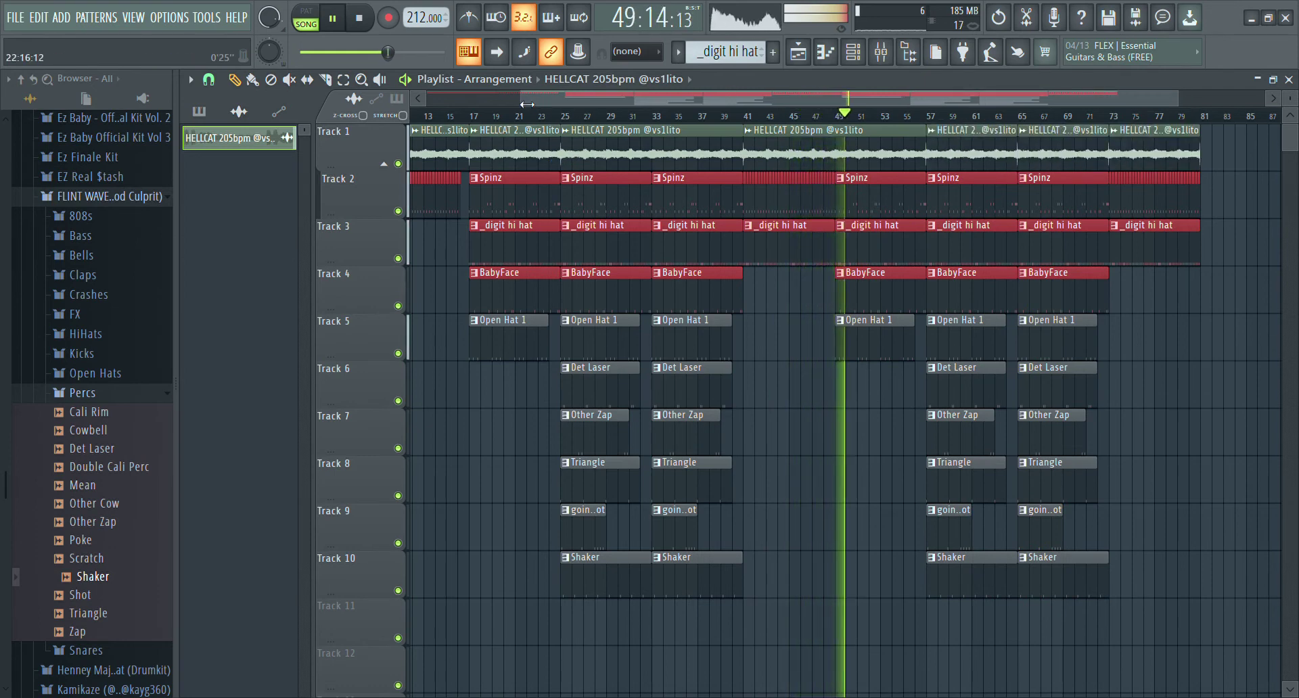
Step: Create a Master volume automation clip on track 11 and shape it to fade out from bar 73 to bar 81
drag(526, 104, 426, 104)
drag(1169, 105, 1028, 100)
click(888, 53)
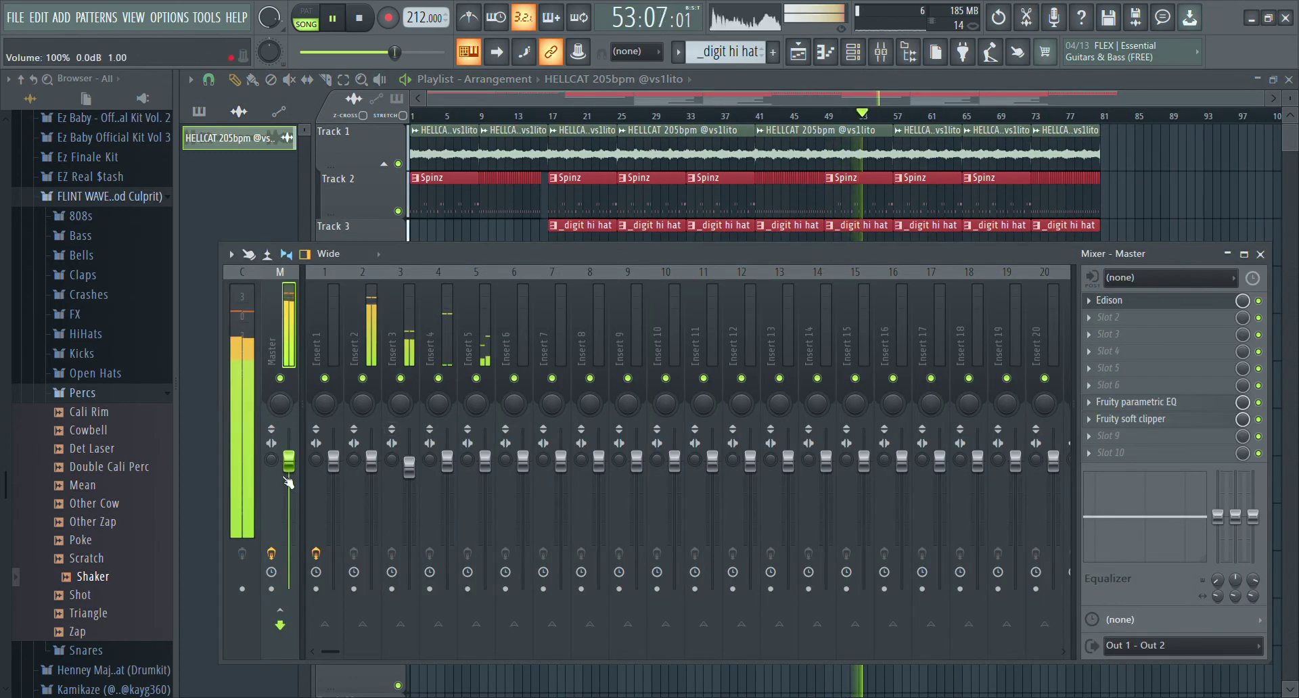
click(203, 573)
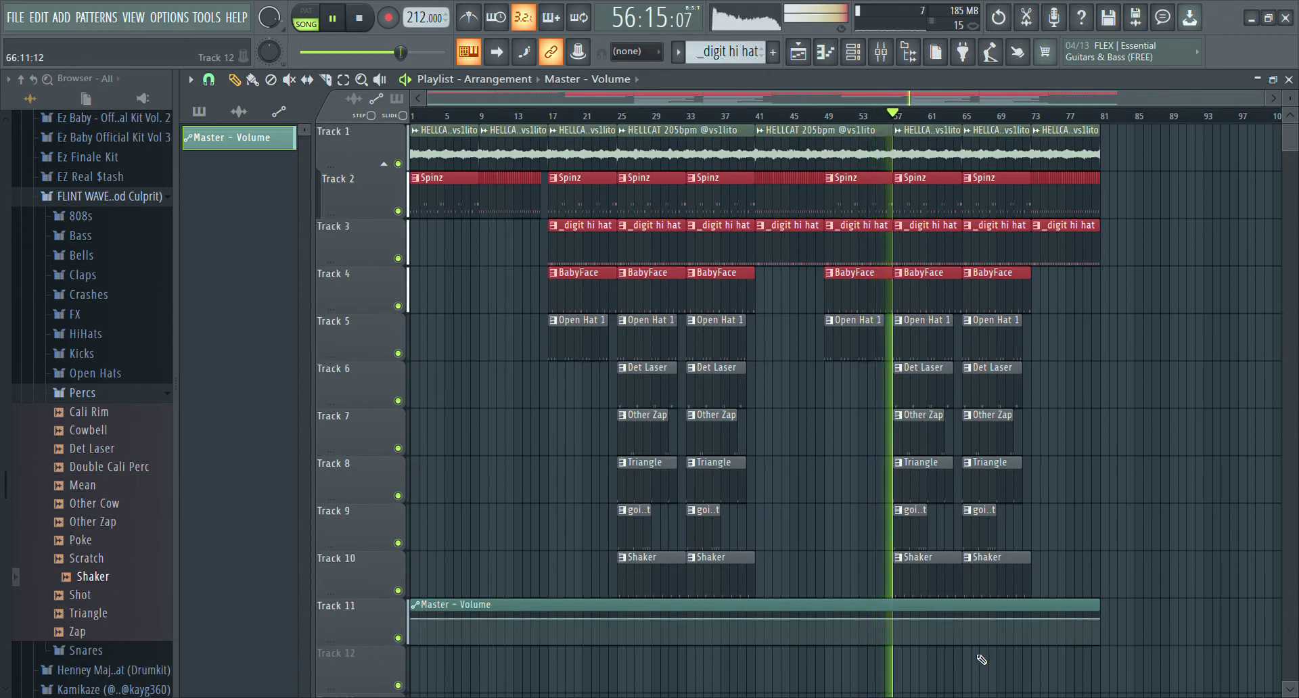
right_click(1030, 620)
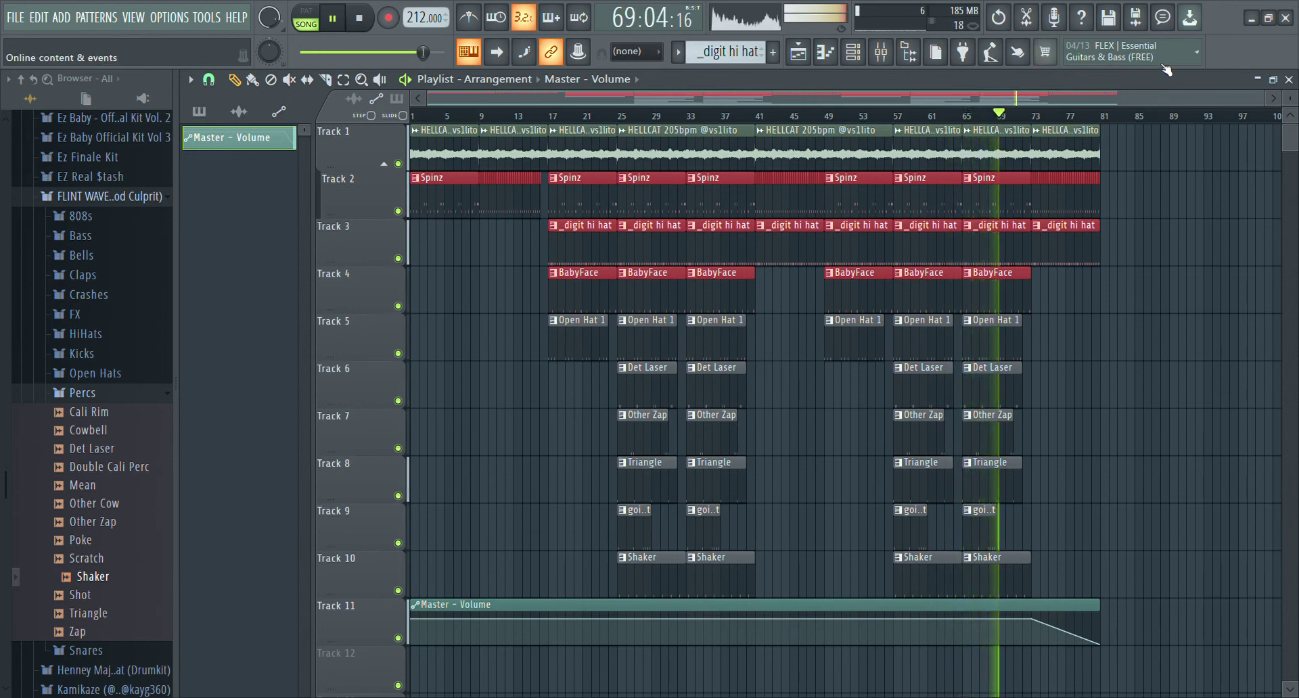
Step: Place the Lito tag v2 sample from the TAG(s) folder of the DLthemena..AN Loop Kit on track 8 at bar 7
drag(1267, 100, 1243, 197)
scroll(10, 387, down, 6)
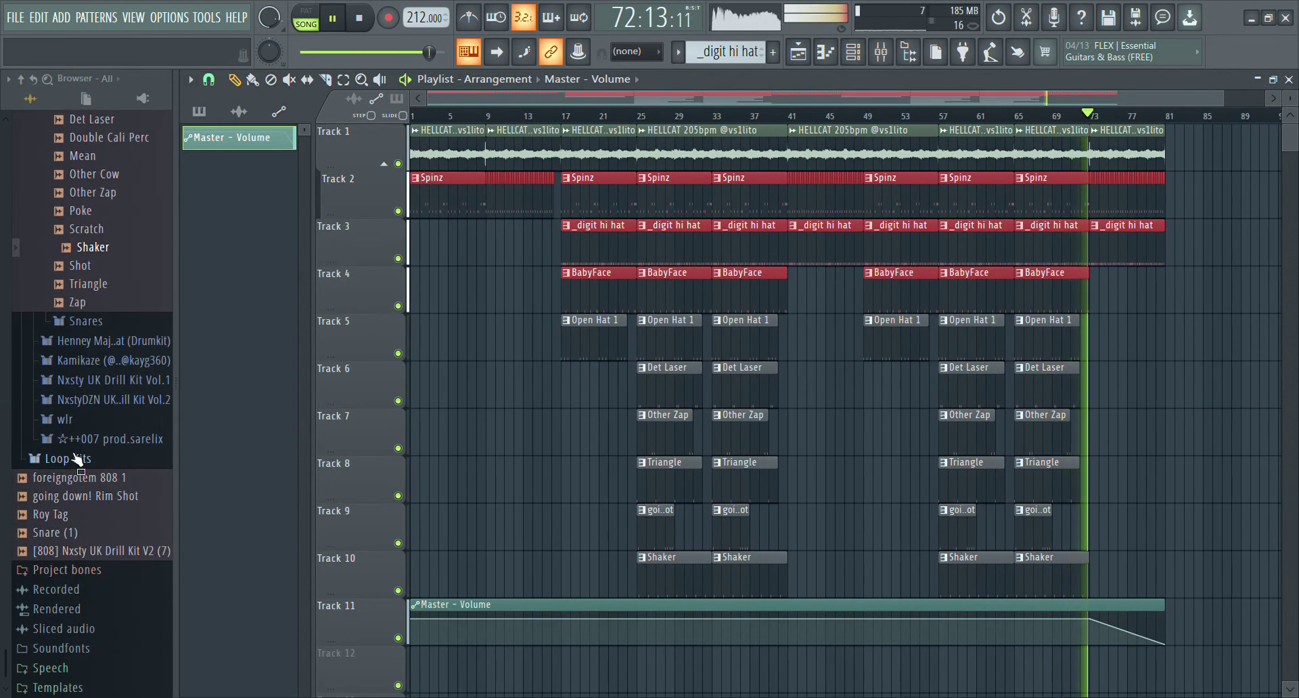
scroll(79, 460, up, 15)
scroll(101, 528, down, 4)
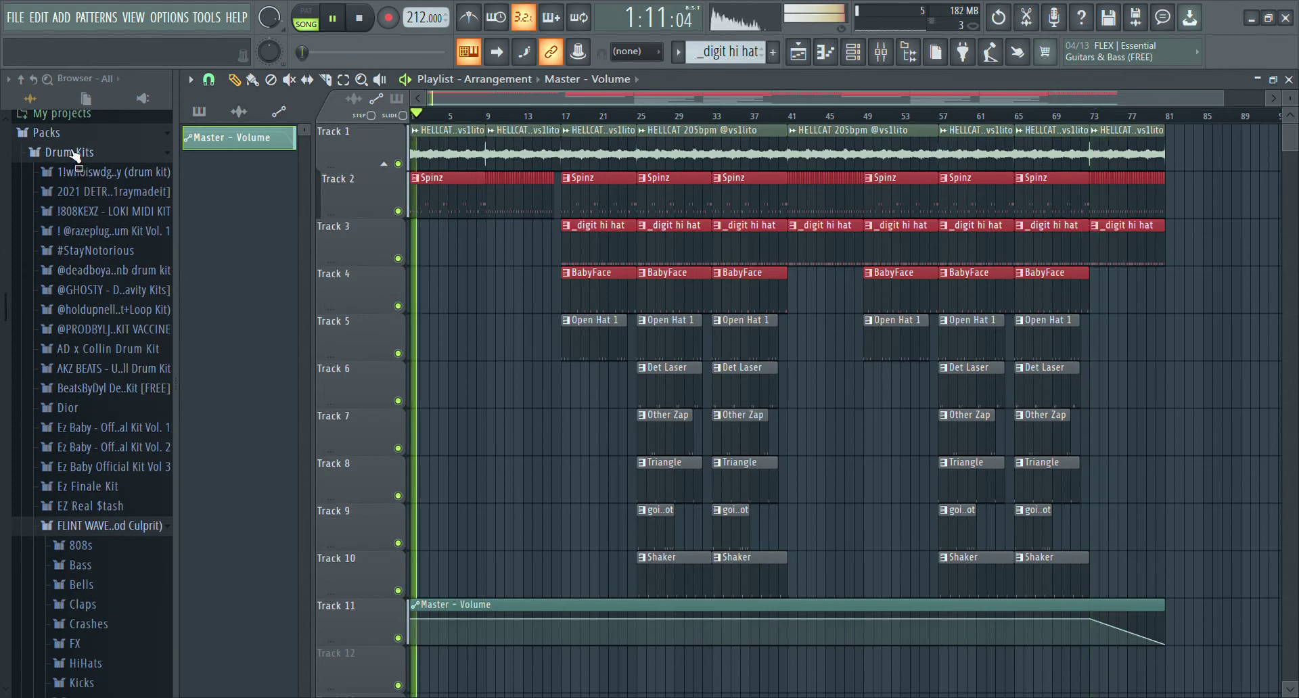
click(75, 154)
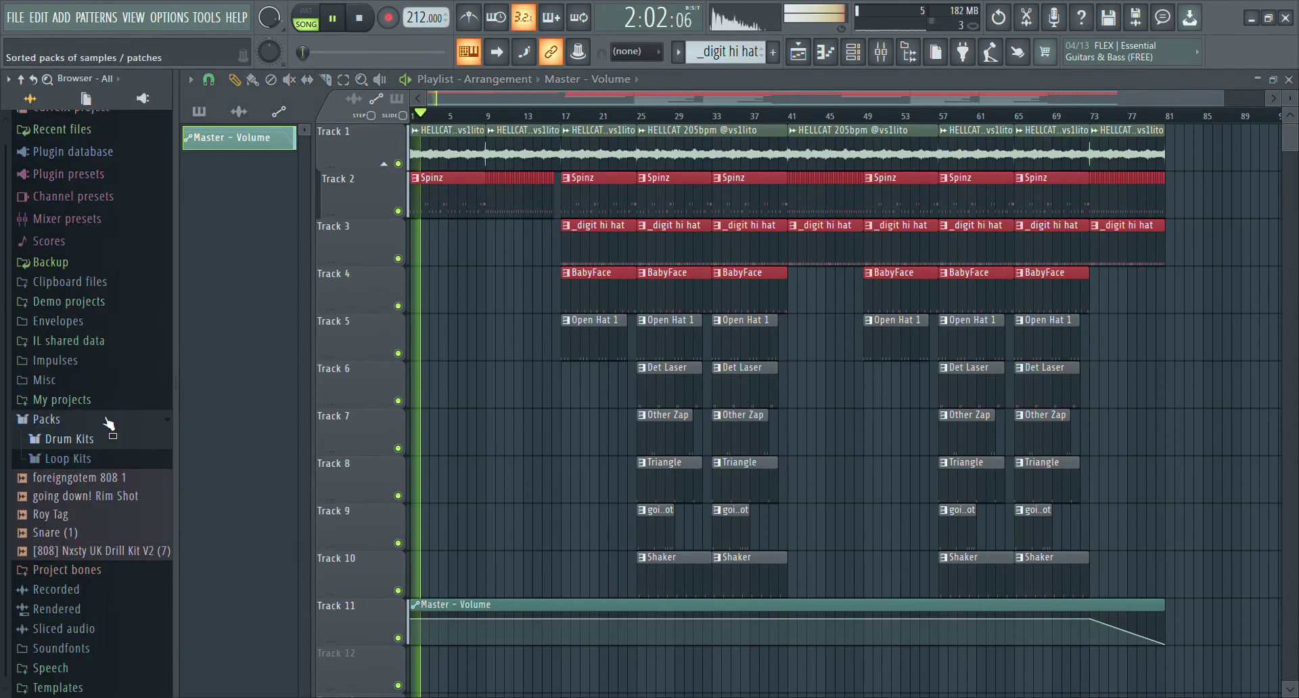
click(81, 457)
click(107, 631)
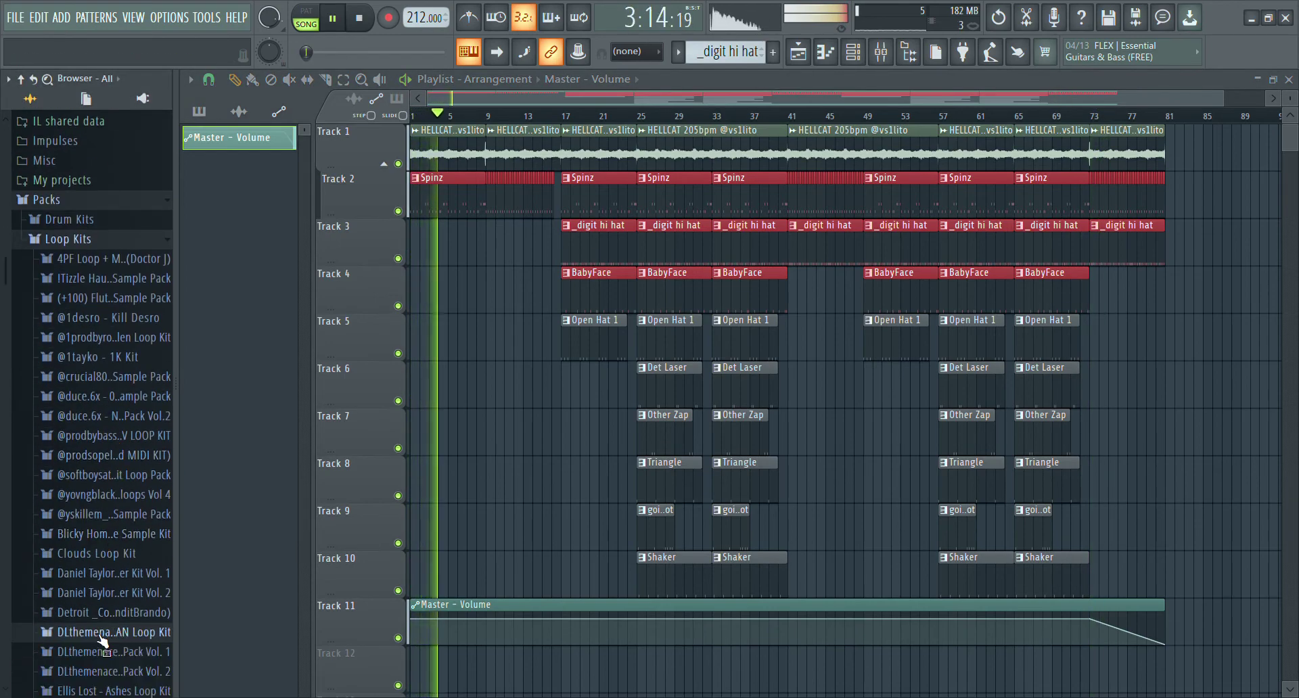
click(105, 633)
key(space)
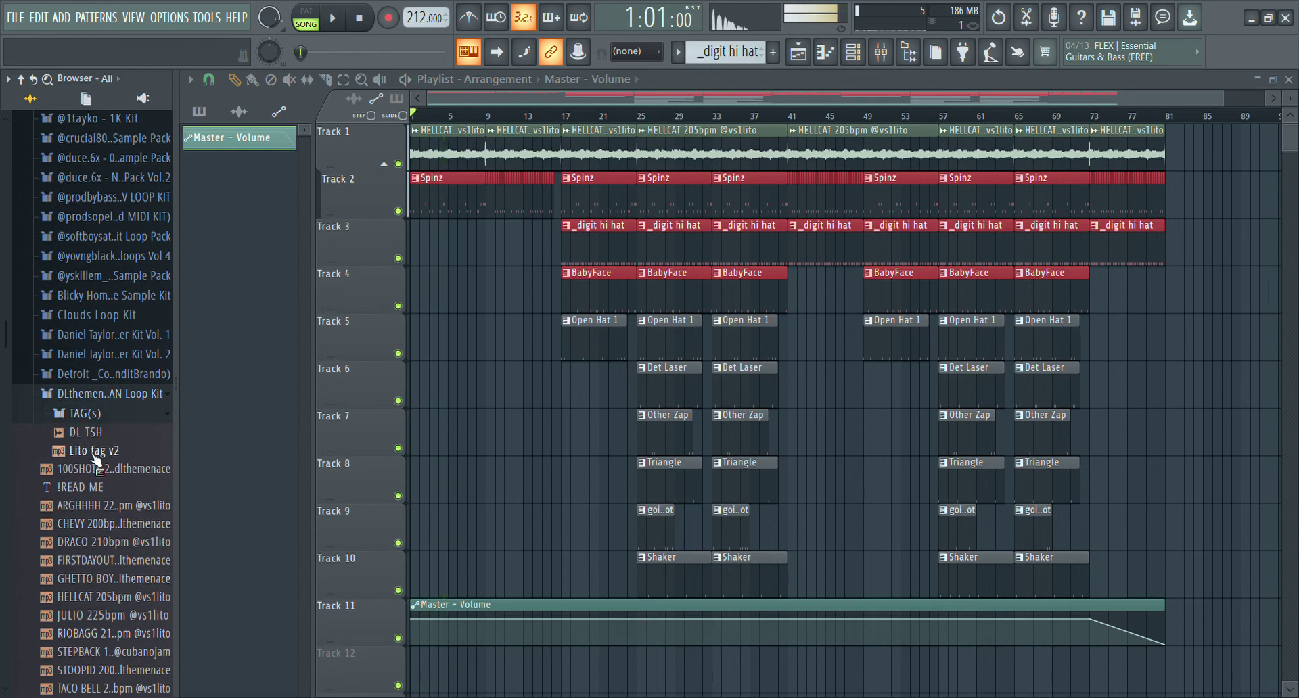
drag(490, 476, 490, 482)
key(space)
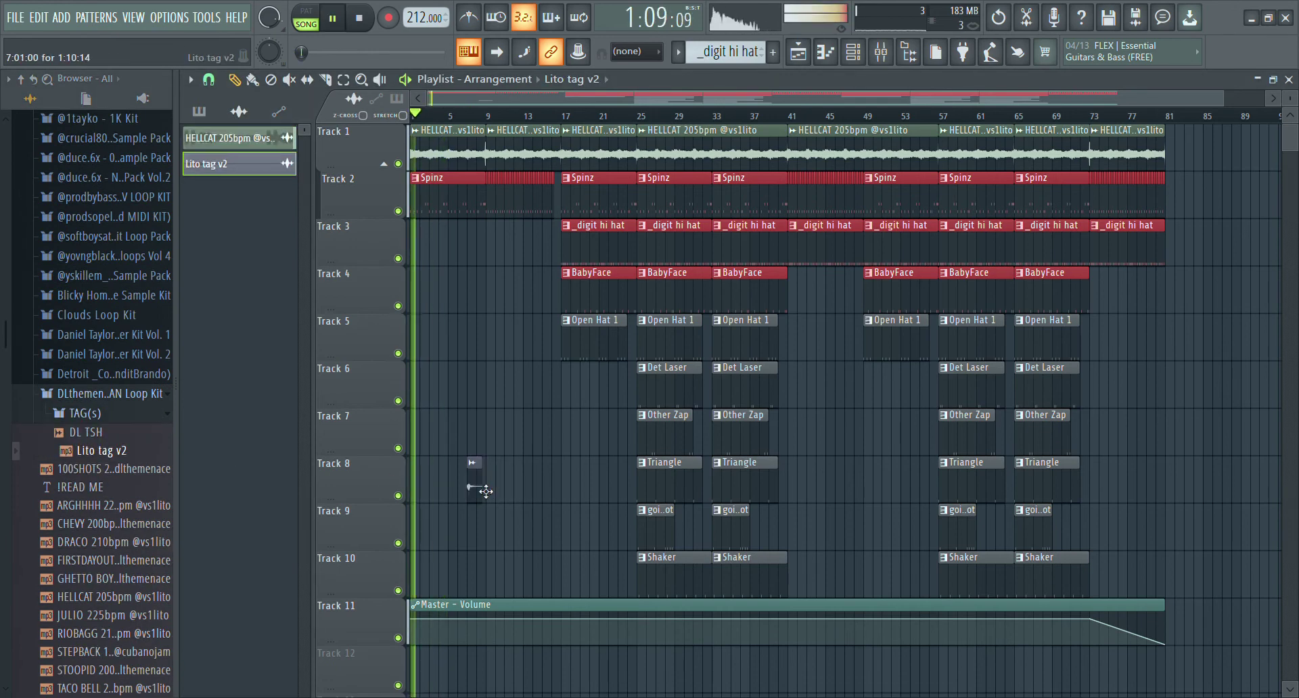
Step: Review the Lito tag v2 channel's volume setting and move its clip on track 8 to bar 13
double_click(463, 488)
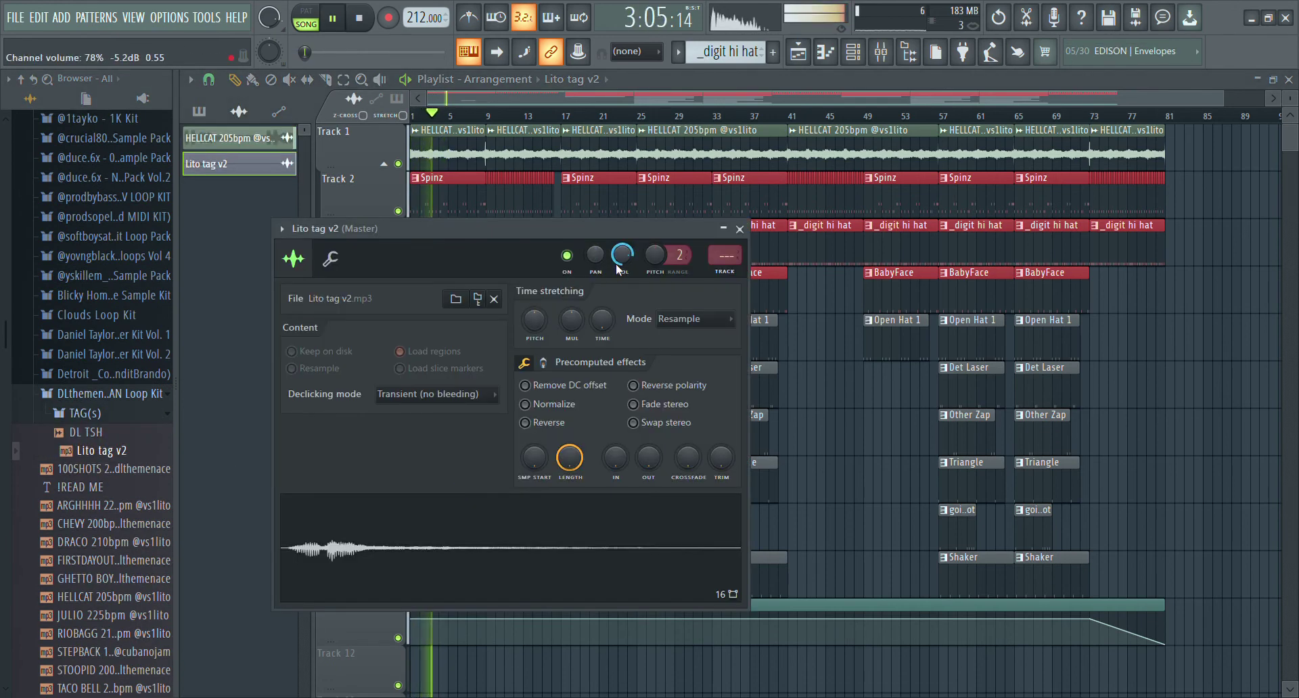
click(740, 229)
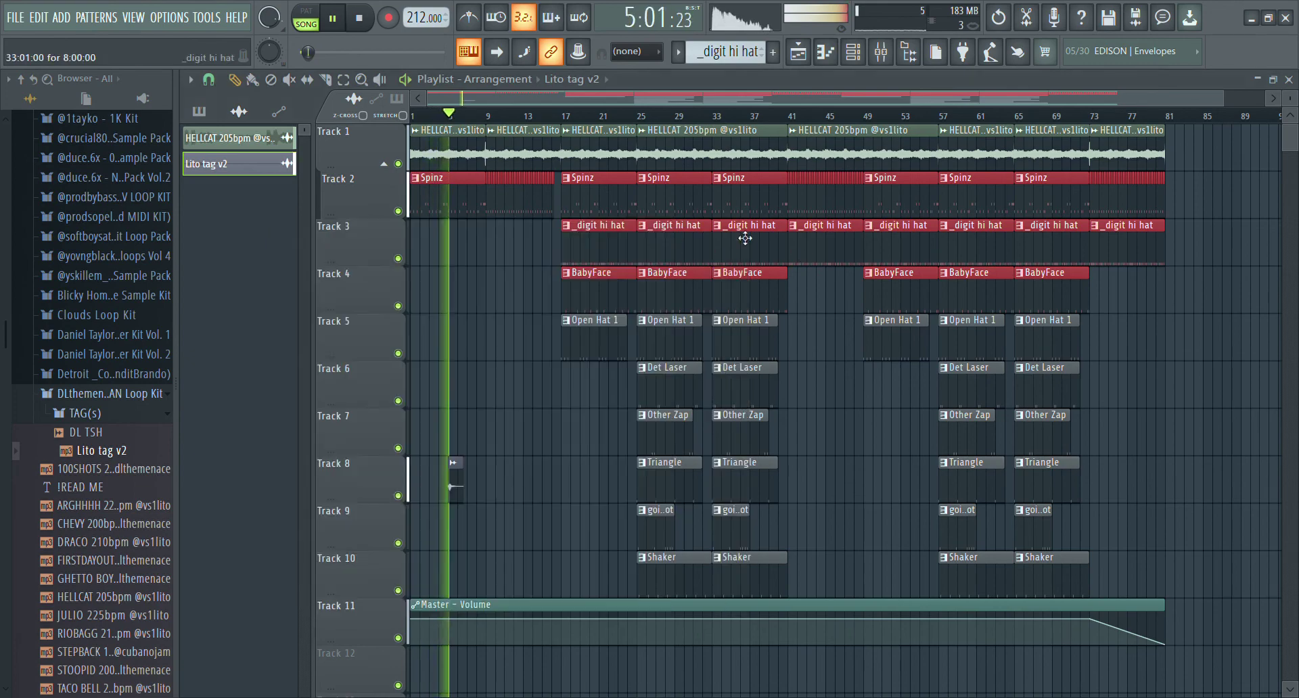
drag(1224, 101, 635, 454)
drag(598, 490, 1085, 576)
drag(912, 483, 895, 483)
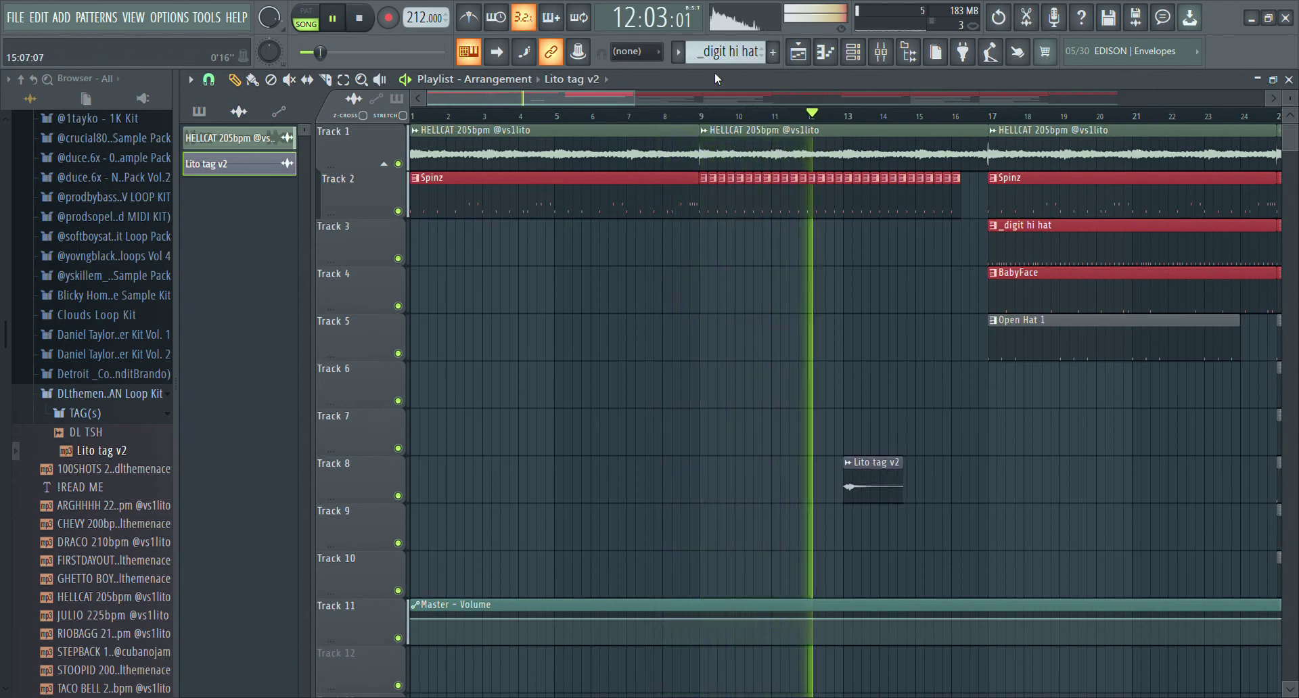
drag(634, 98, 725, 128)
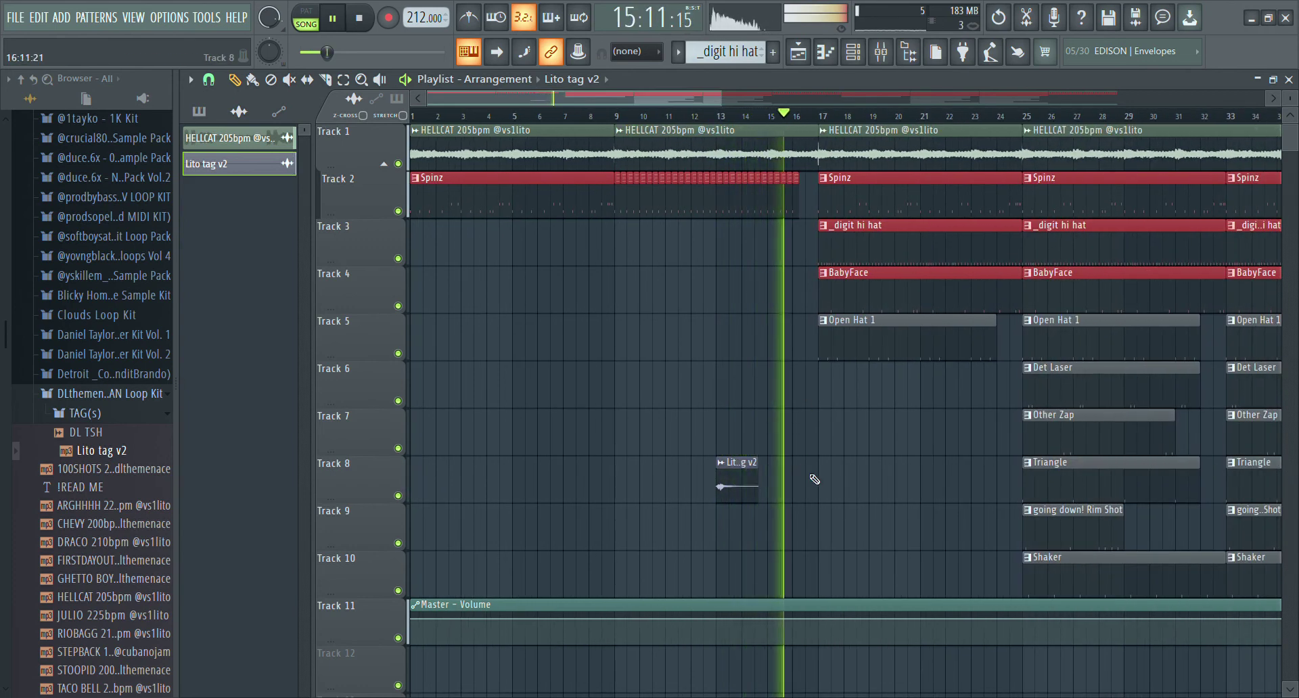
drag(739, 104, 617, 115)
drag(714, 103, 1186, 285)
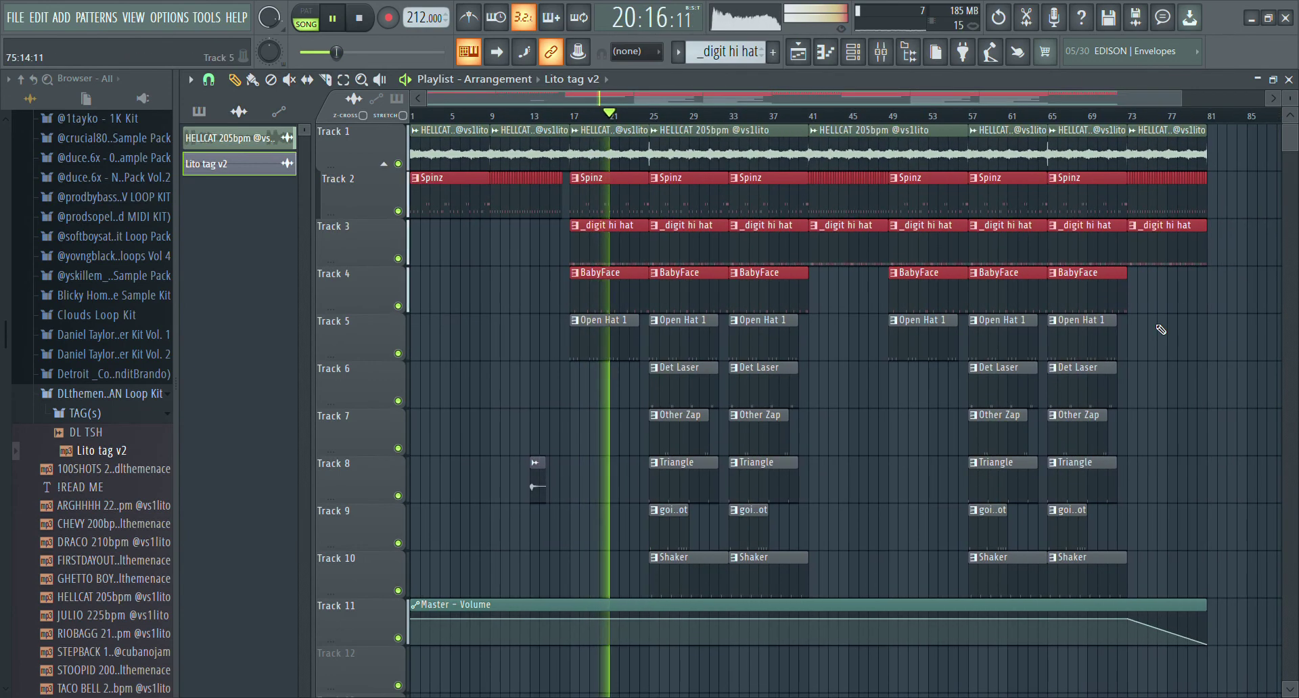
scroll(60, 379, up, 10)
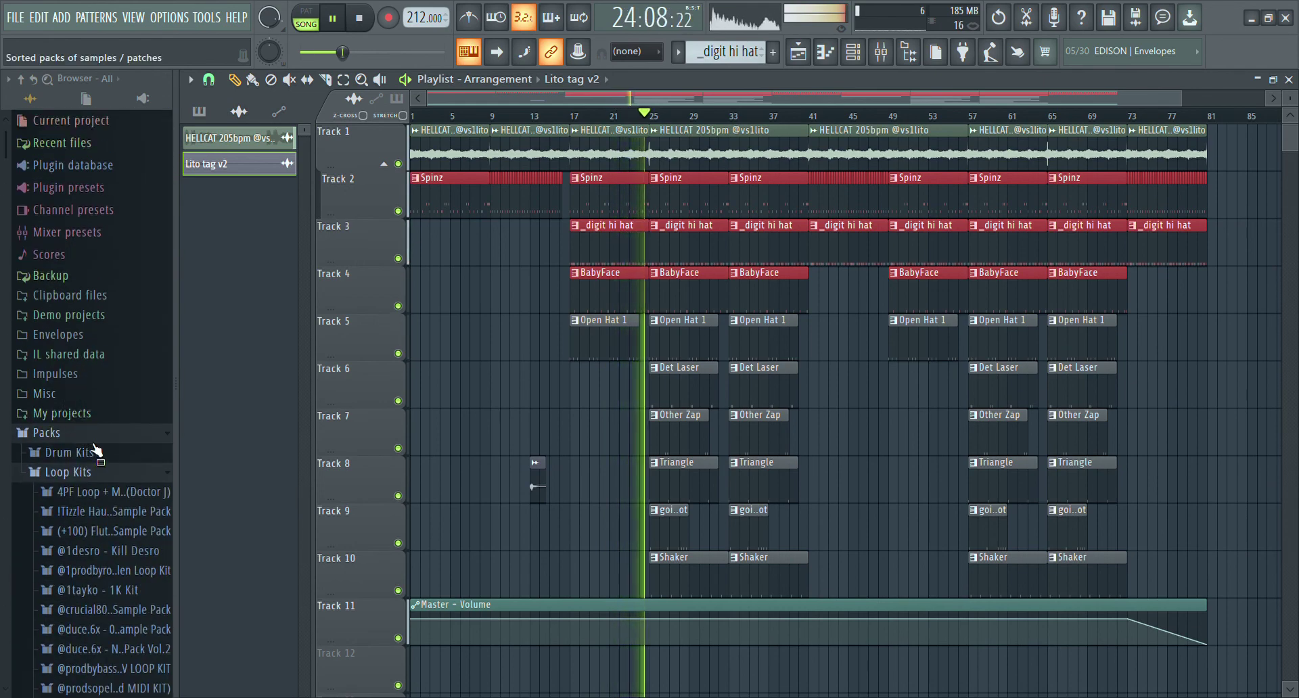
Step: Collapse the Packs folder and look through the consolidated audio files in the browser's Rendered folder, closing it again when done
click(95, 444)
click(75, 485)
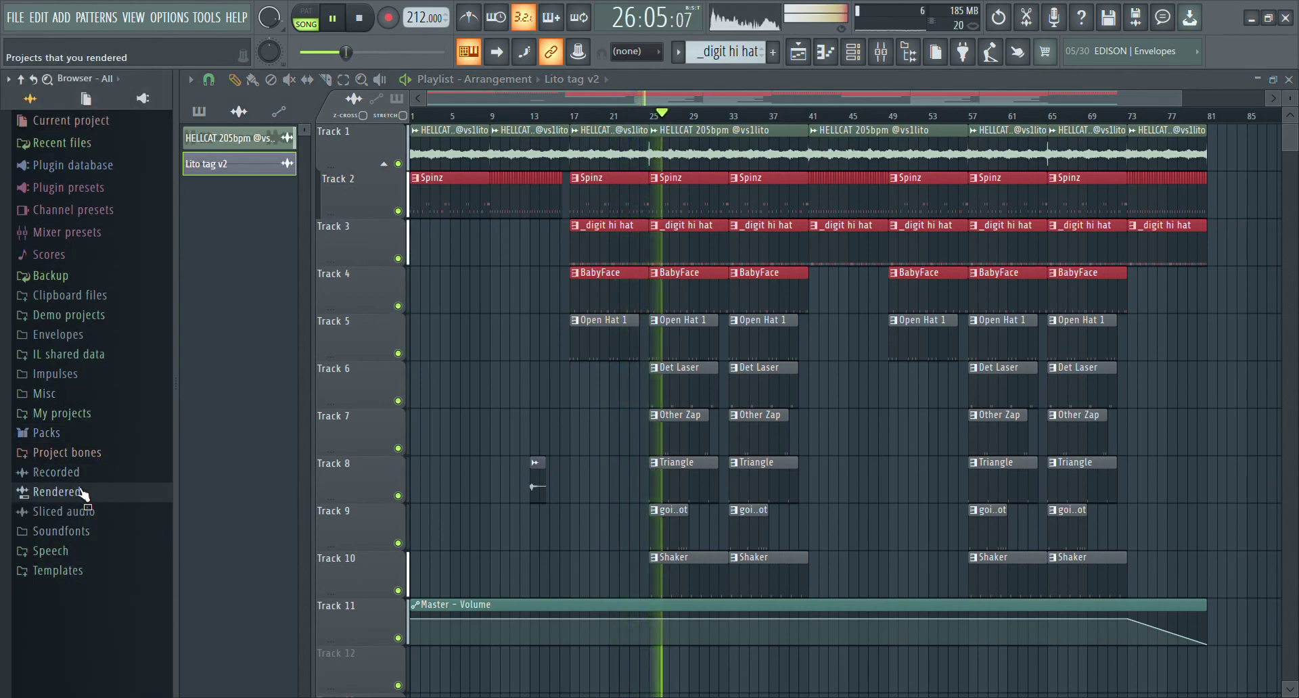
scroll(77, 482, down, 10)
scroll(77, 480, up, 6)
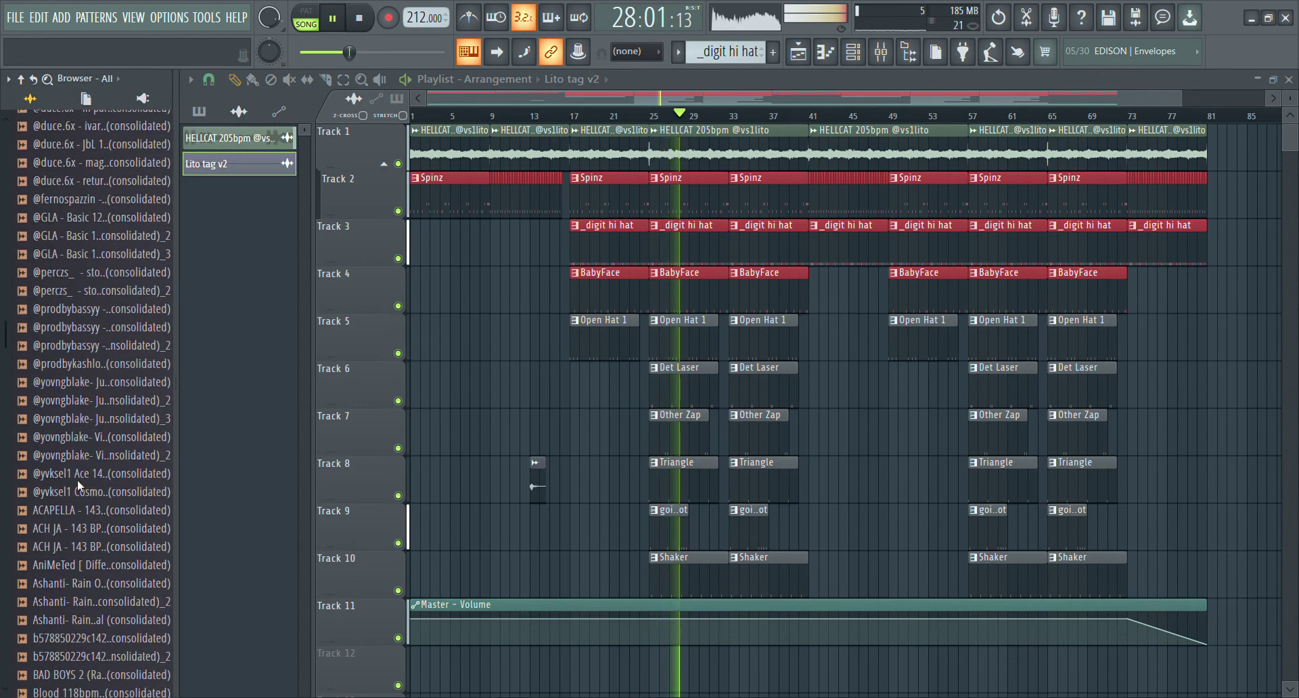
scroll(79, 456, up, 11)
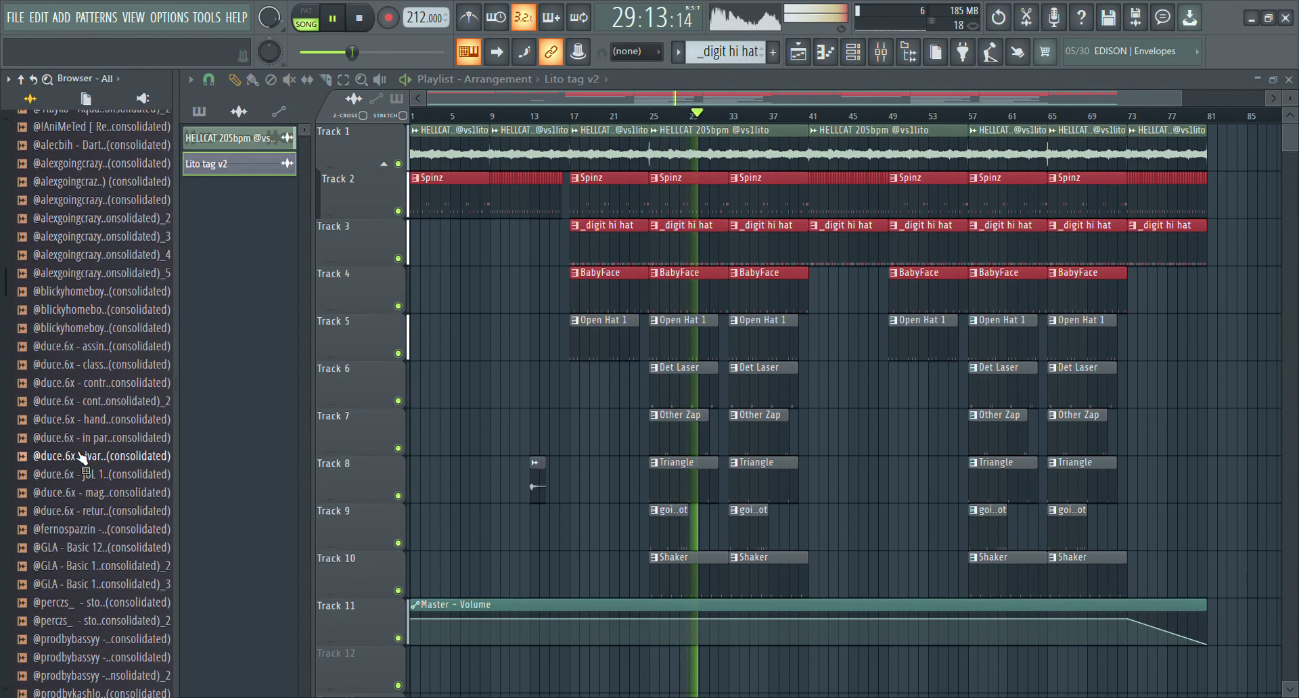
scroll(75, 449, up, 2)
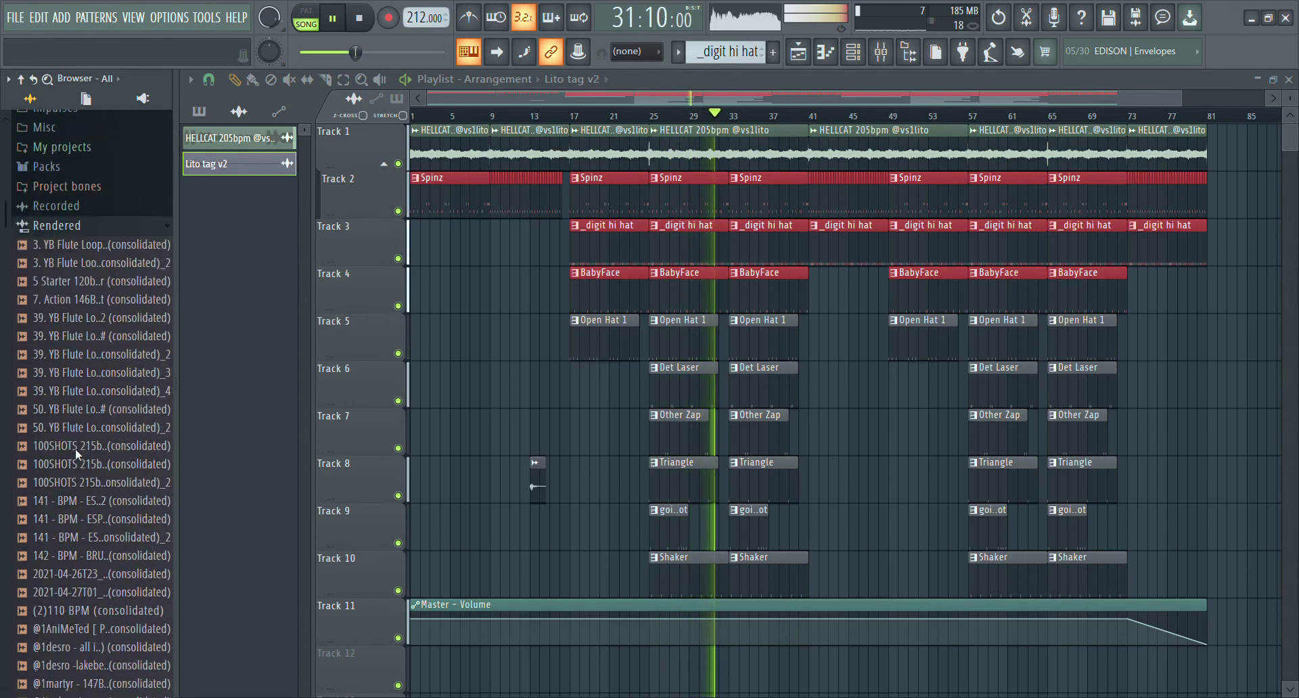
scroll(77, 448, down, 20)
scroll(82, 455, down, 6)
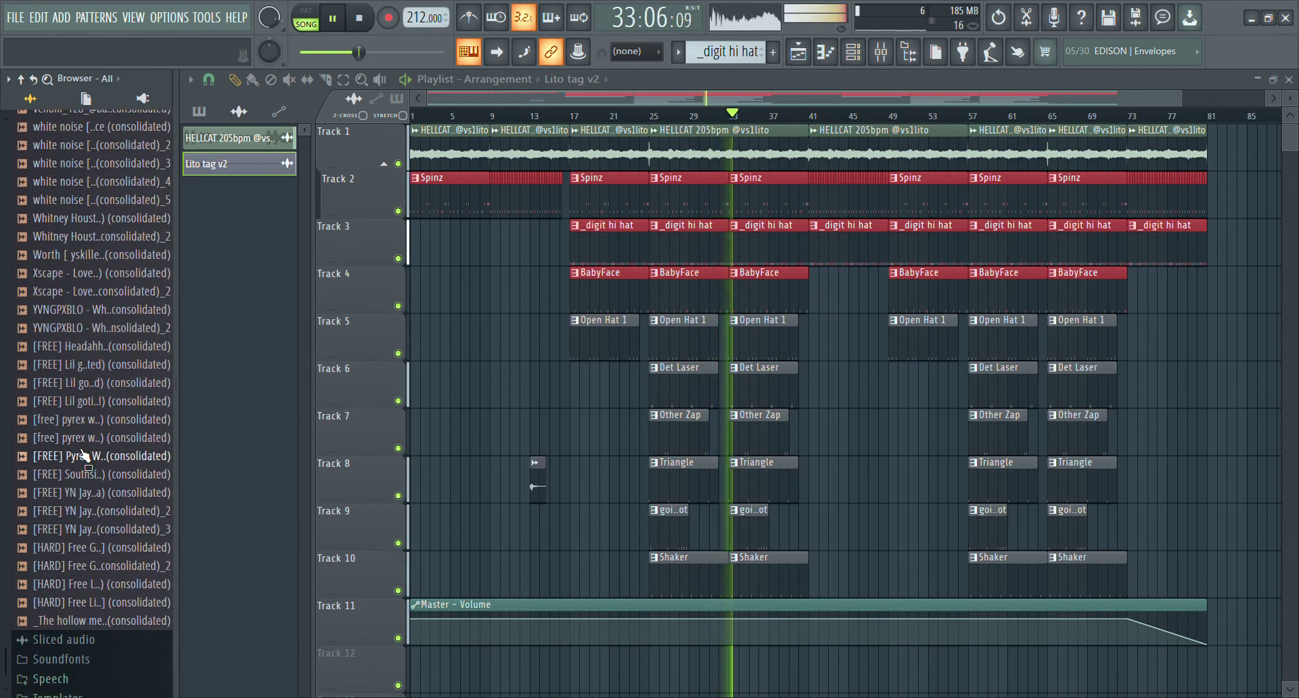
scroll(78, 448, up, 14)
scroll(82, 482, down, 2)
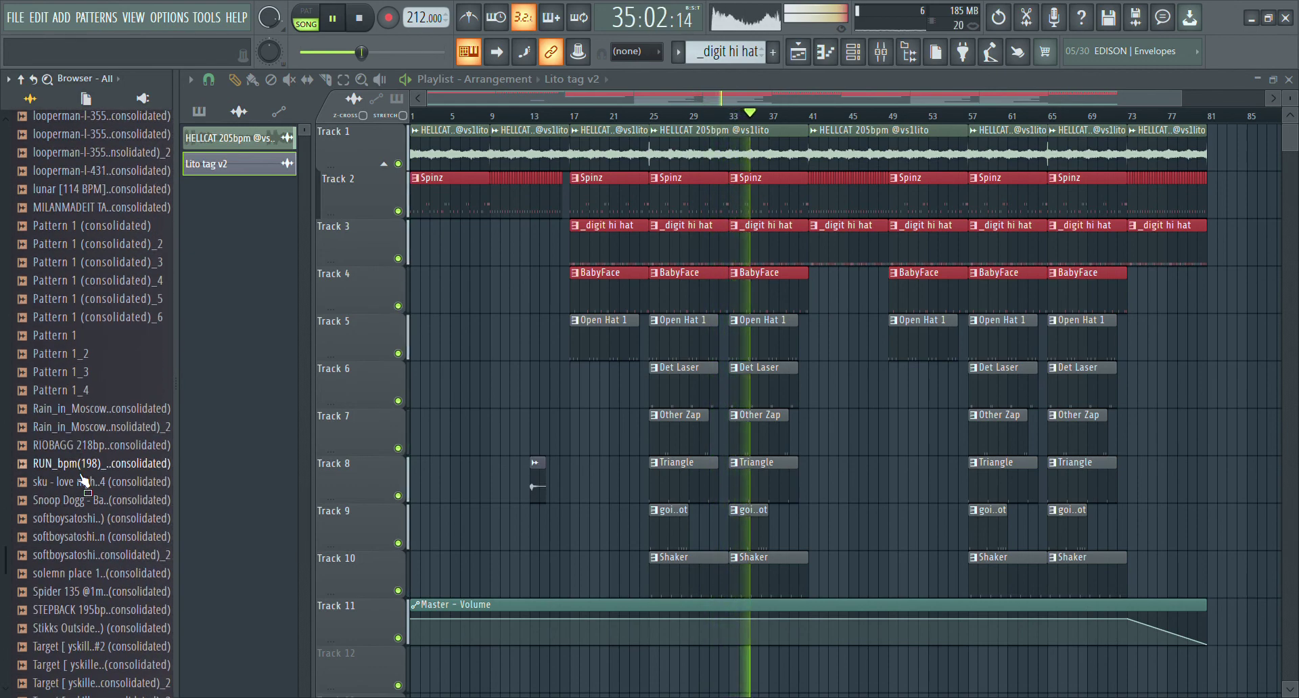
scroll(80, 473, up, 20)
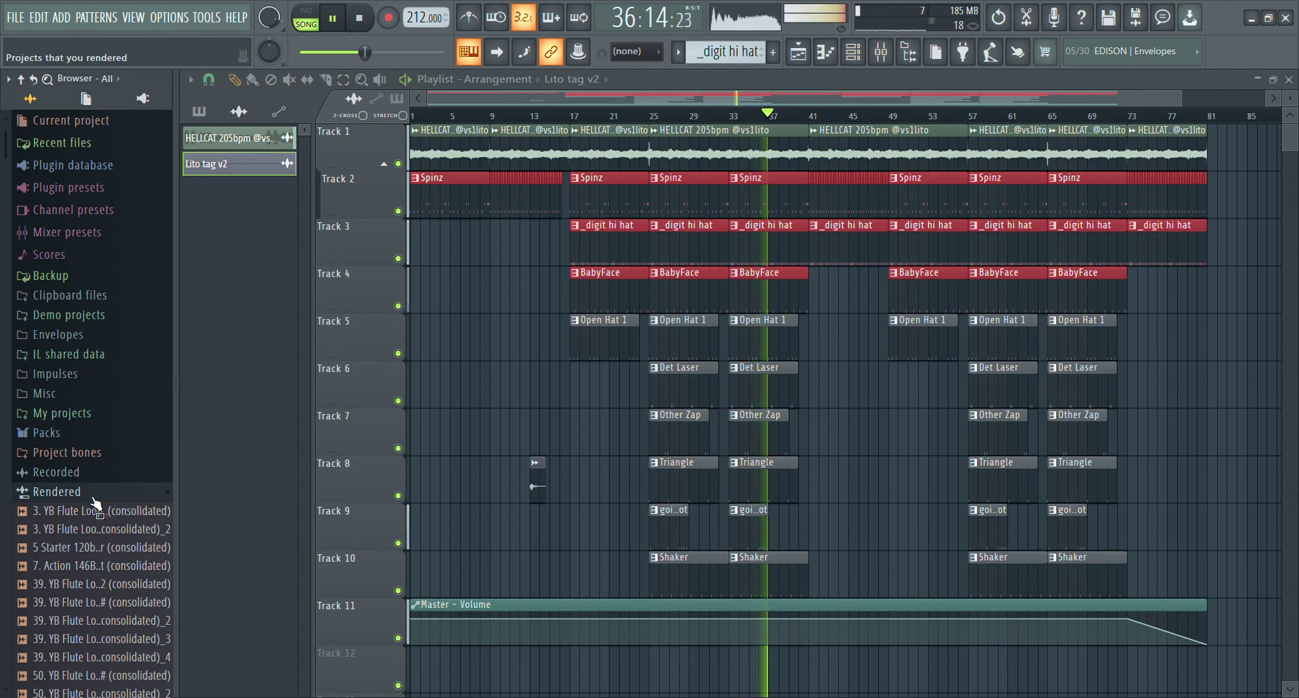
click(91, 495)
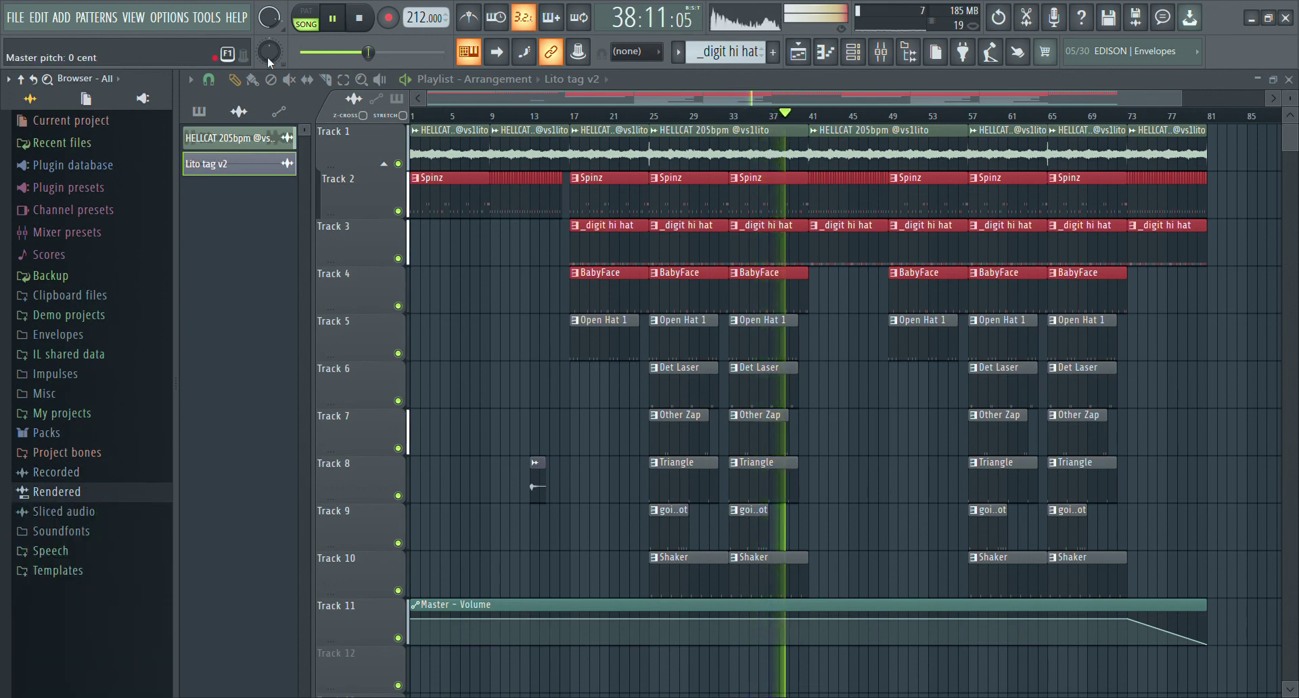